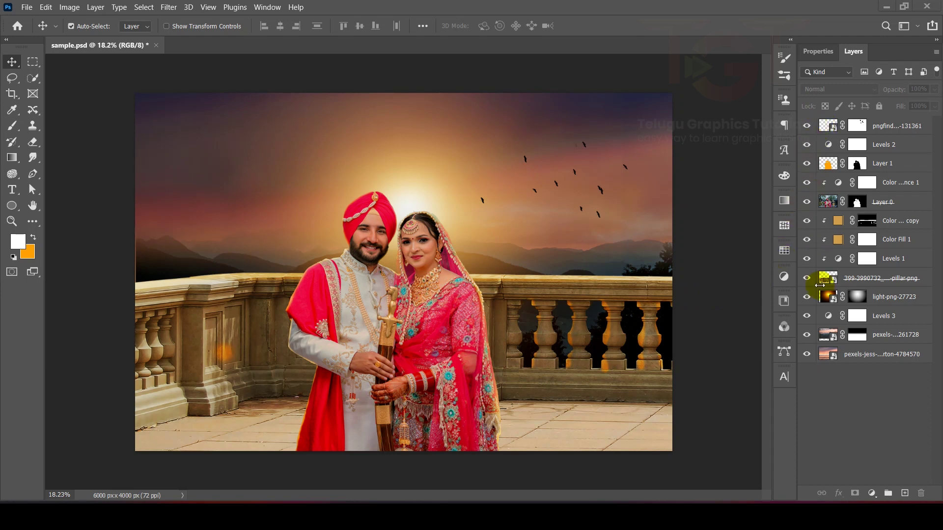
Create a new white RGB document 1800 pixels wide and 1000 pixels high at 300 pixels per inch.
left_click(27, 6)
left_click(30, 19)
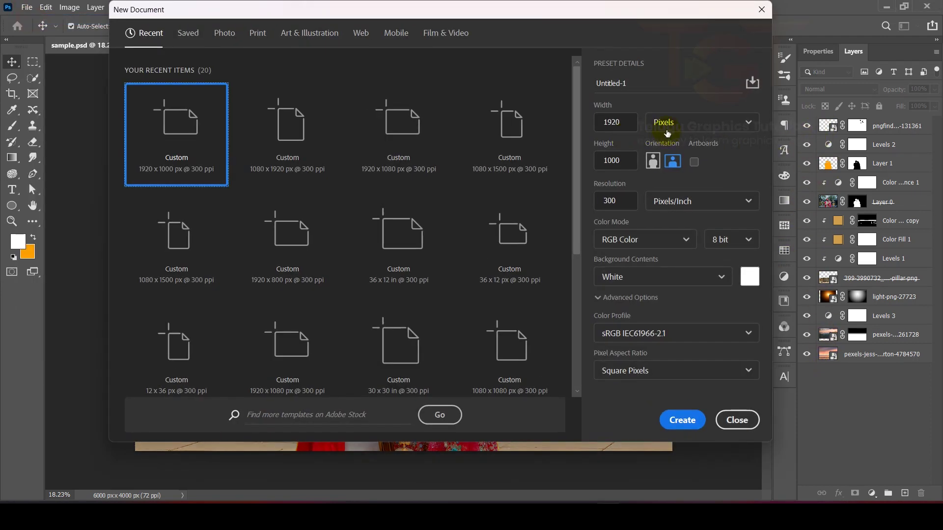
left_click(667, 130)
left_click(628, 122)
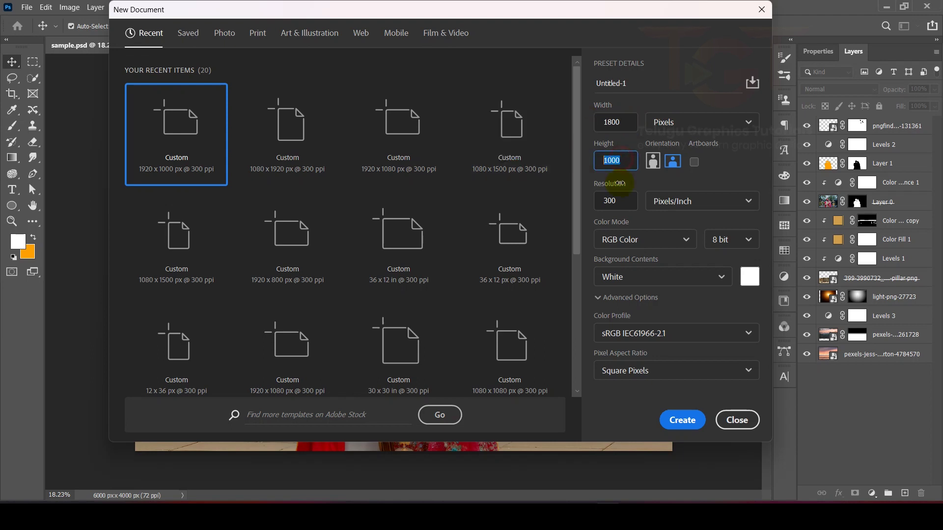
left_click(625, 203)
left_click(687, 421)
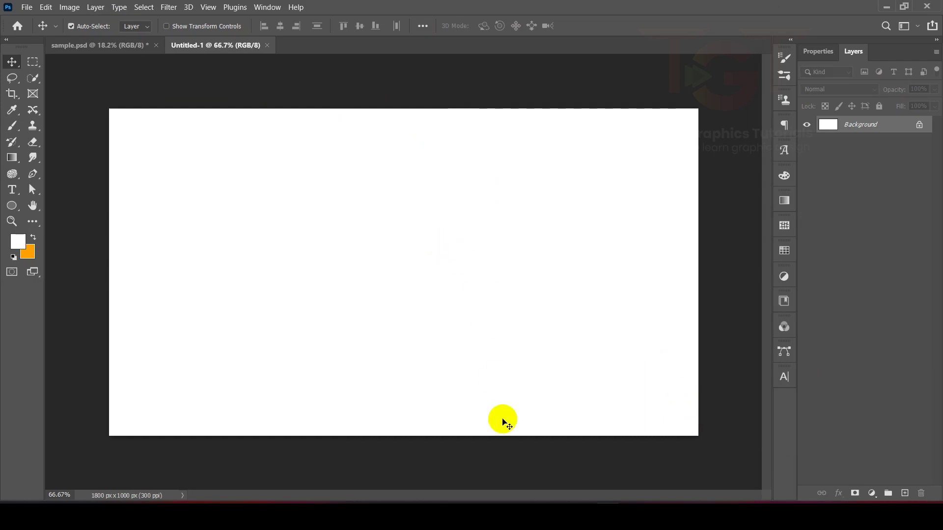
Place the couple photo named subject in the new document at its fitted size.
left_click(523, 513)
left_click_drag(443, 129, 603, 426)
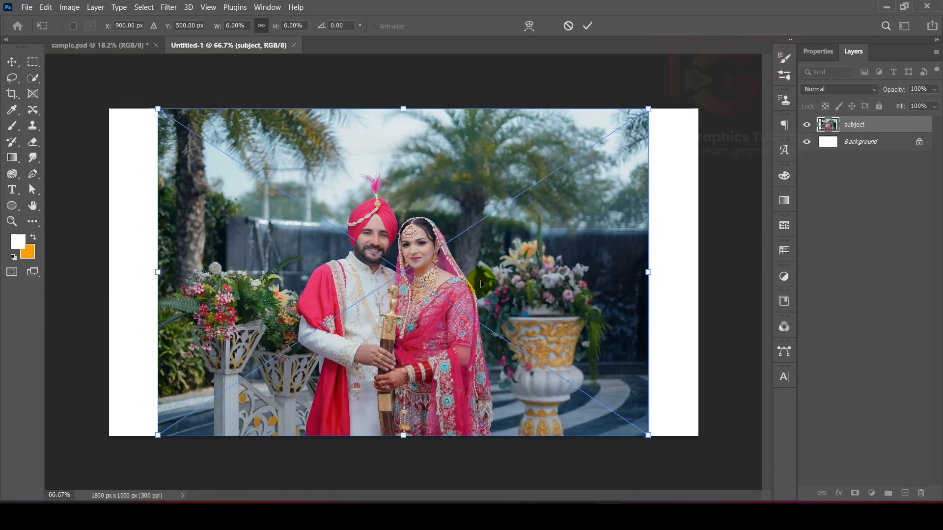
key("Return")
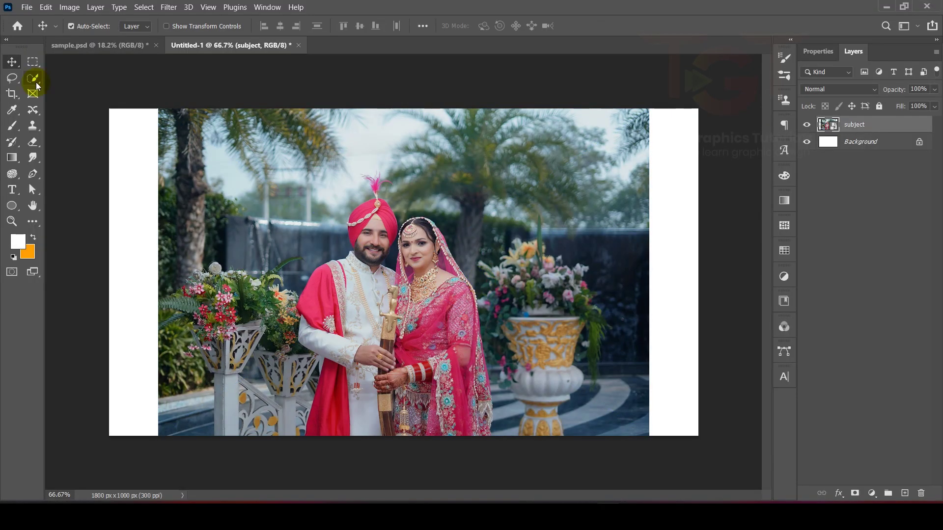
Select the couple automatically with the Quick Selection tool's Select Subject command.
left_click(37, 81)
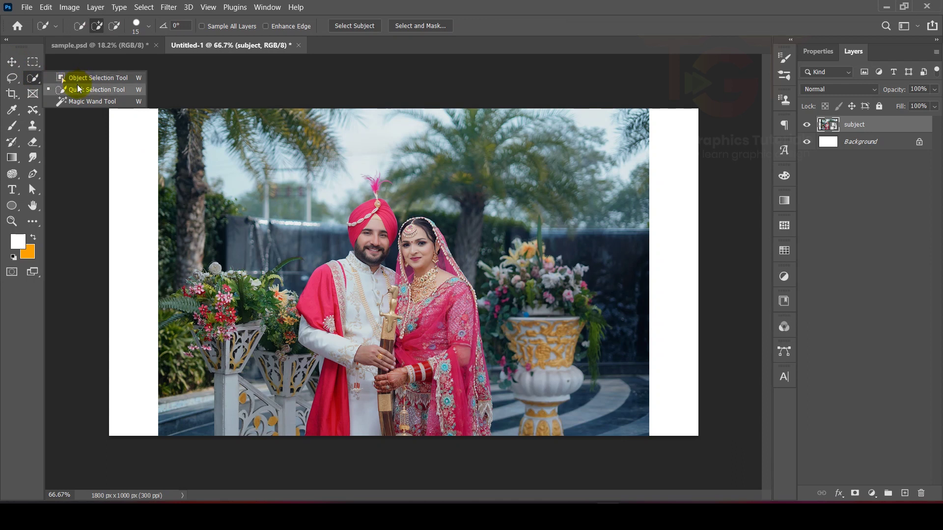
left_click(78, 88)
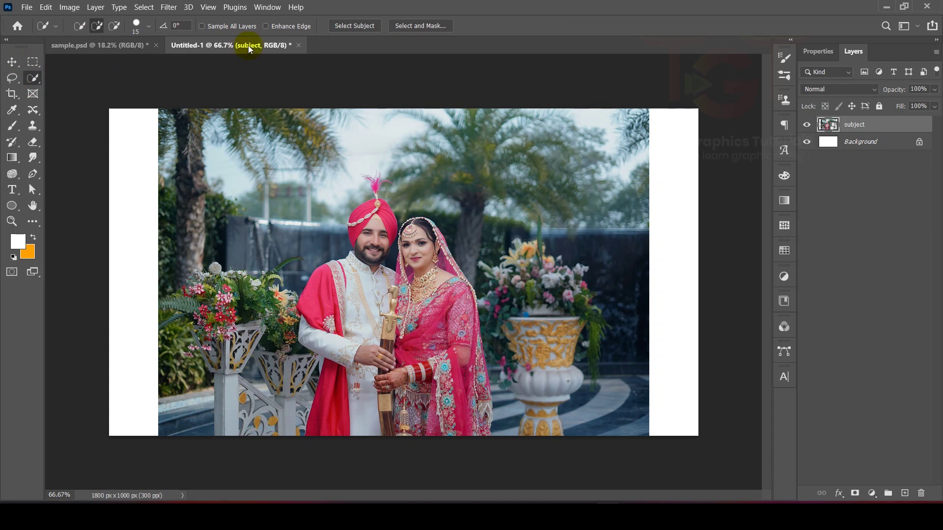
left_click(139, 8)
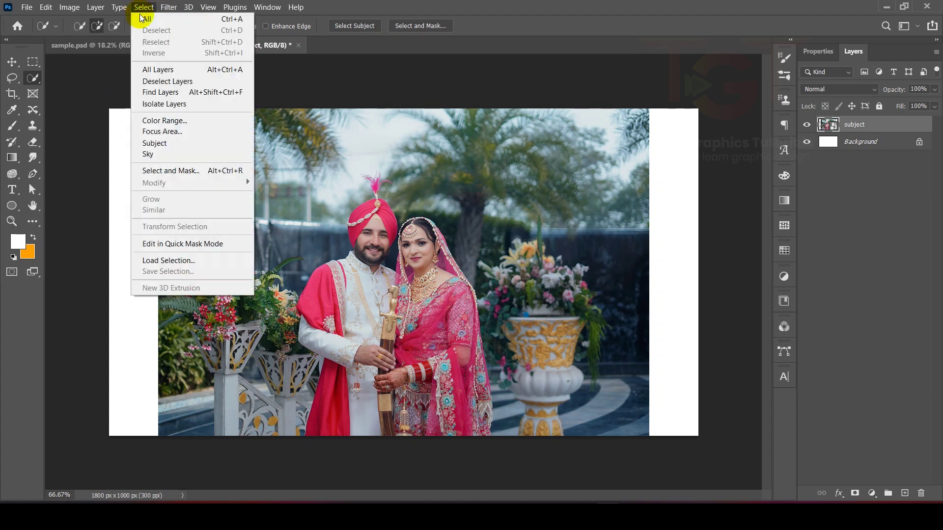
left_click(152, 147)
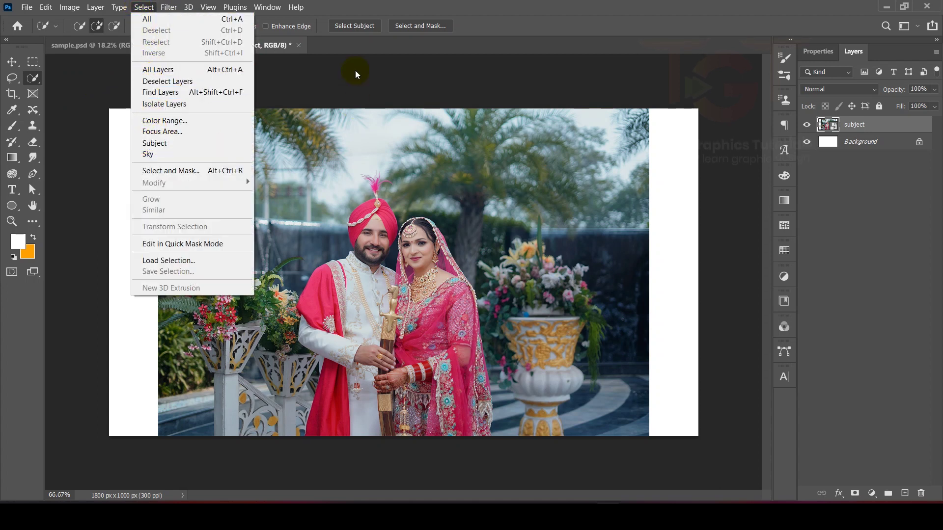
left_click(352, 27)
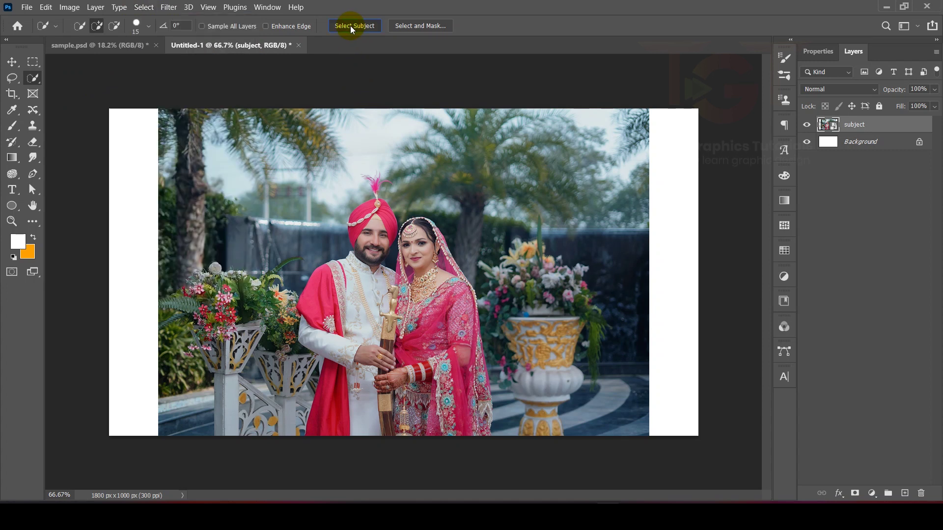
Add the missed piece of the bride's veil beside the groom's shoulder to the selection with the Polygonal Lasso tool.
scroll(385, 259, "up", 5)
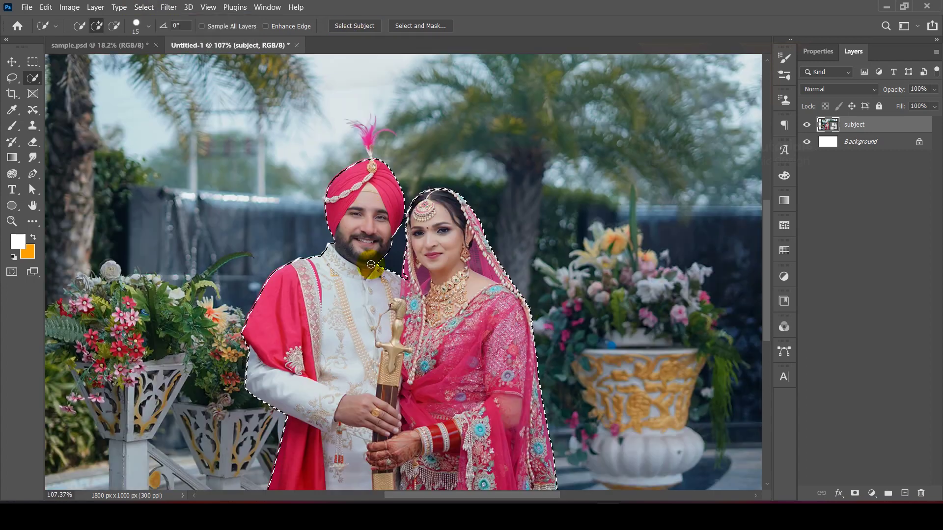
scroll(399, 269, "up", 5)
scroll(400, 270, "up", 6)
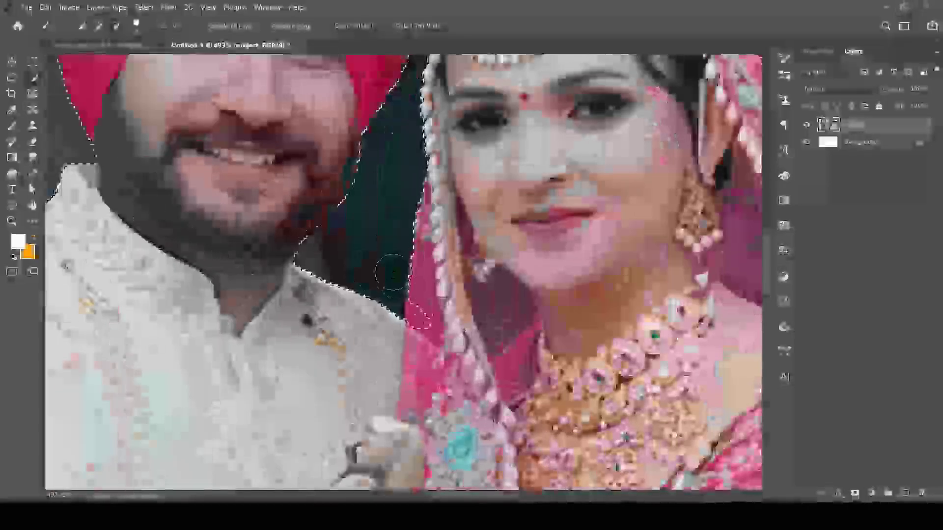
scroll(407, 322, "up", 3)
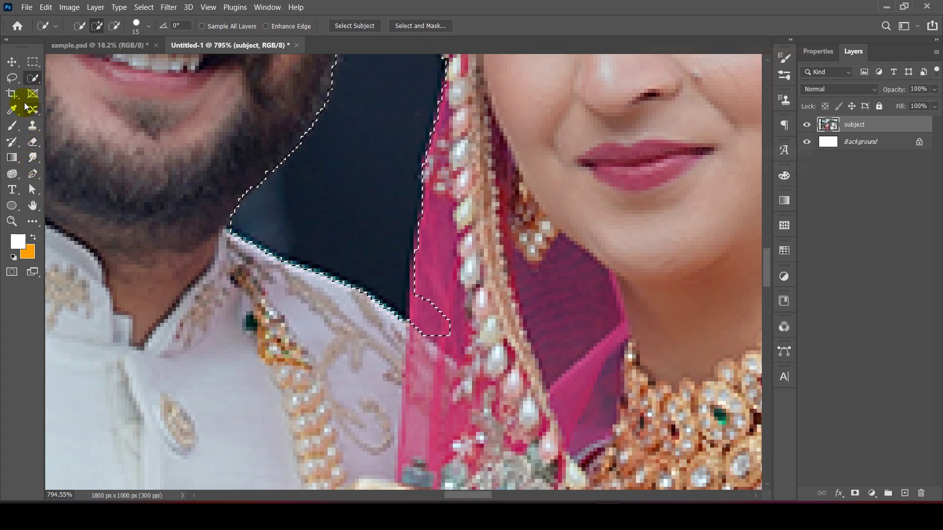
left_click(12, 78)
left_click(51, 90)
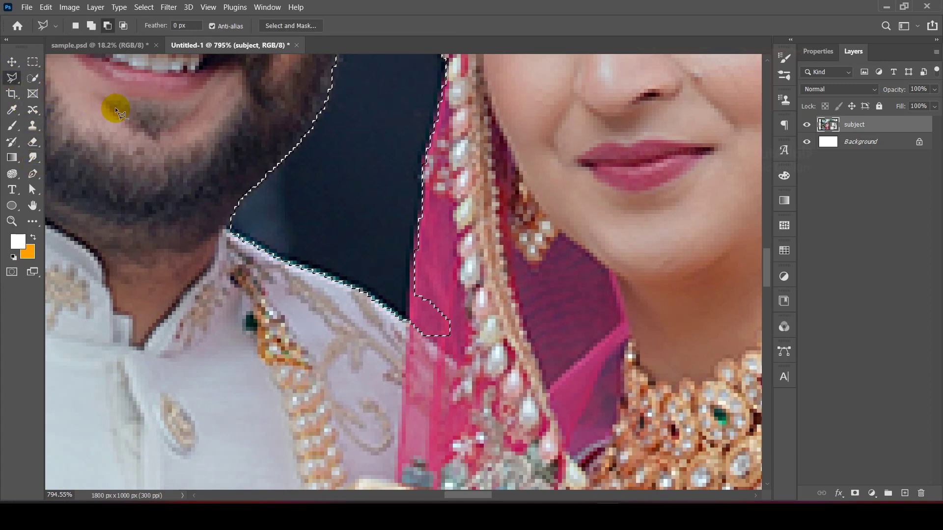
left_click(92, 27)
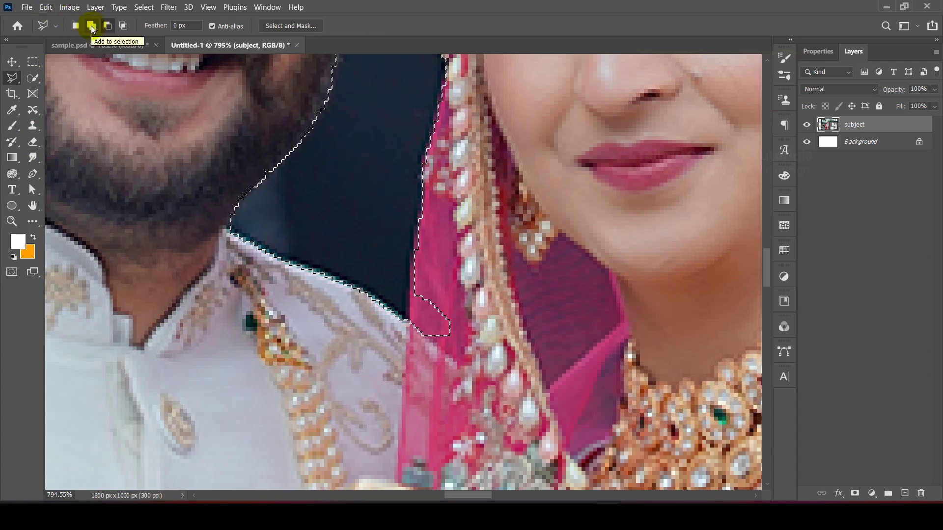
left_click(409, 314)
left_click(410, 333)
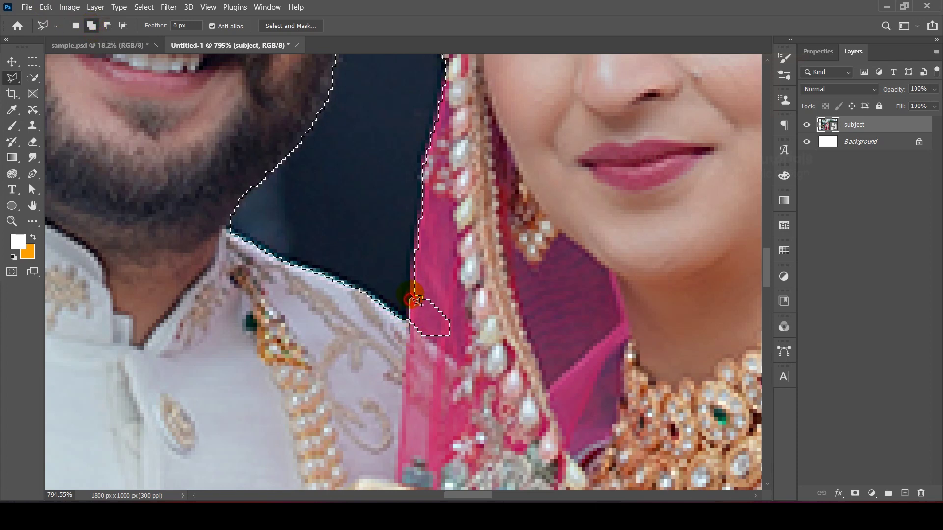
left_click(415, 242)
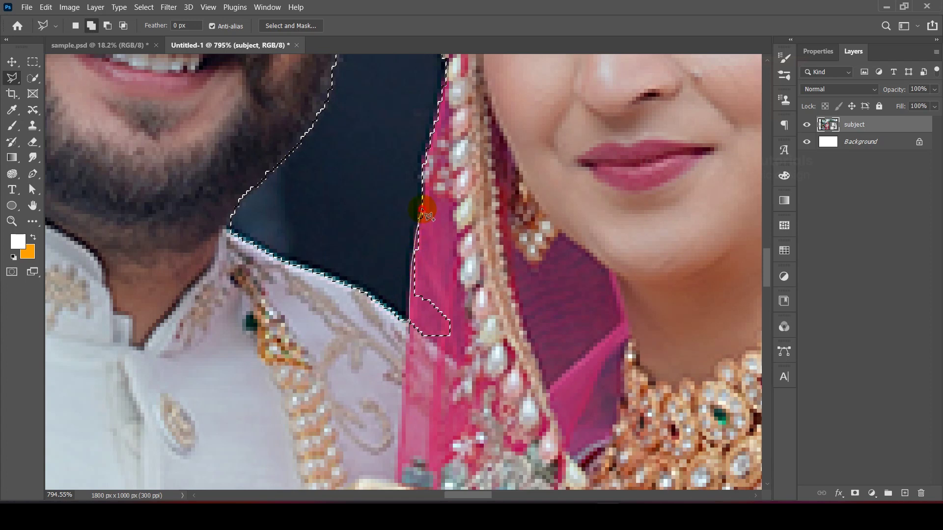
left_click(504, 309)
left_click(405, 335)
Add the pink feather above the turban to the selection with a loose polygonal lasso outline around it.
scroll(430, 275, "down", 5)
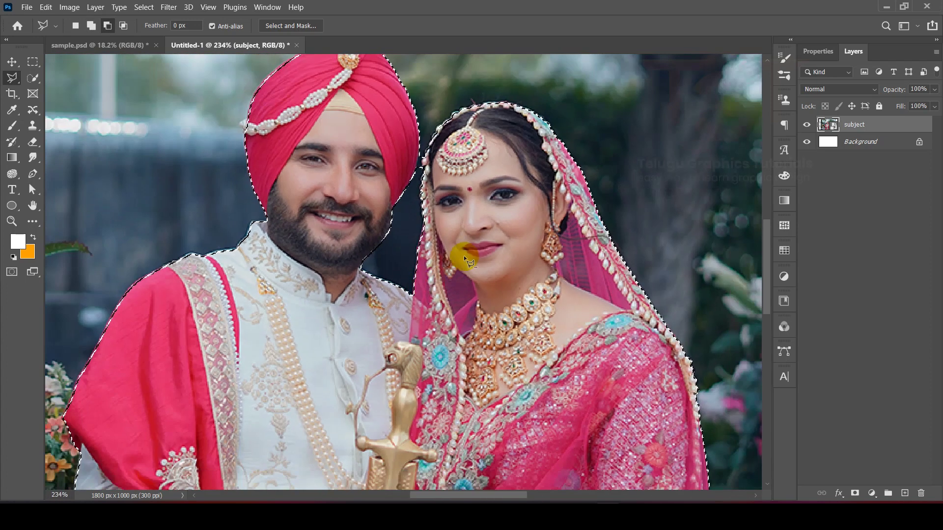
scroll(463, 255, "down", 2)
scroll(365, 146, "up", 6)
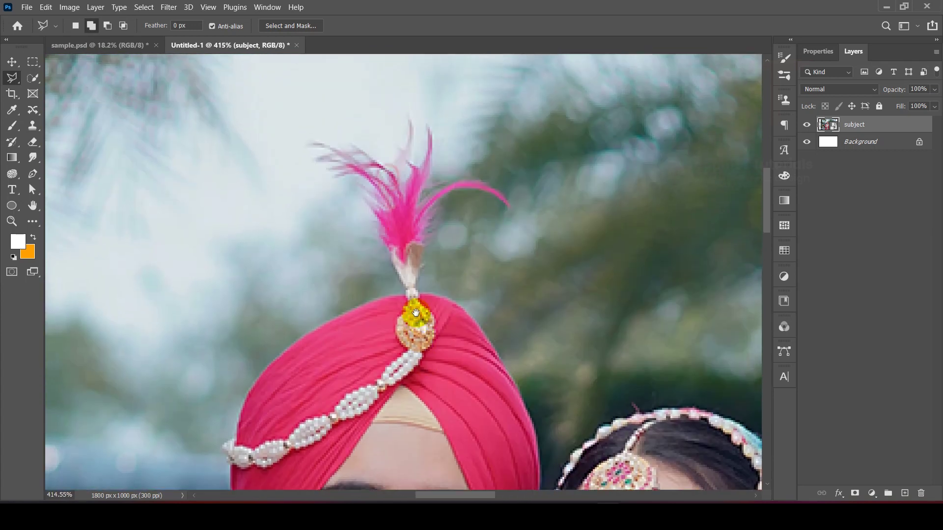
left_click(398, 216)
left_click(405, 304)
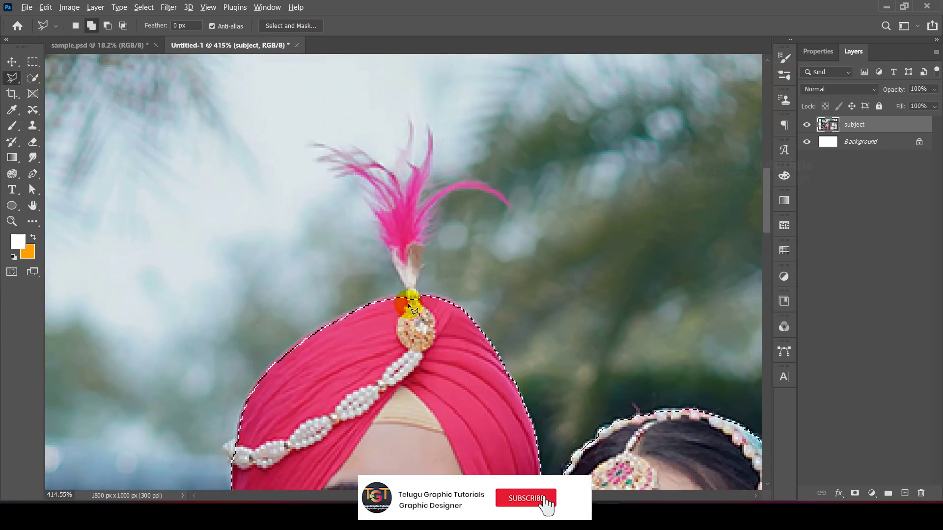
scroll(414, 309, "up", 3)
left_click(404, 293)
left_click(338, 238)
left_click(261, 146)
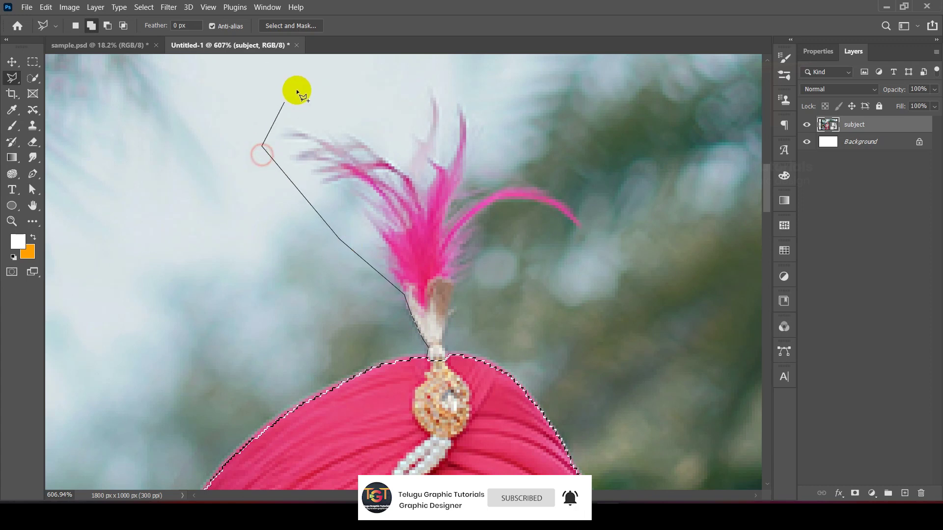
left_click(307, 89)
left_click(457, 74)
left_click(629, 135)
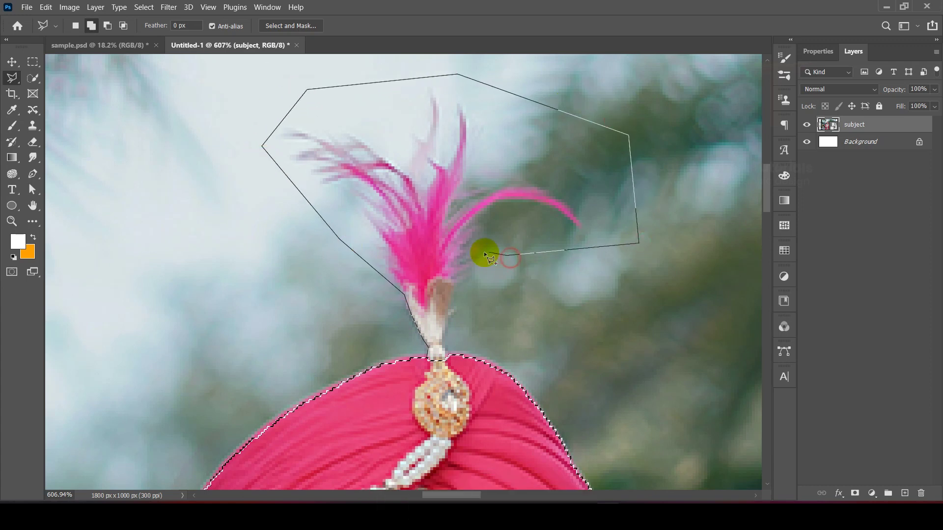
left_click(455, 280)
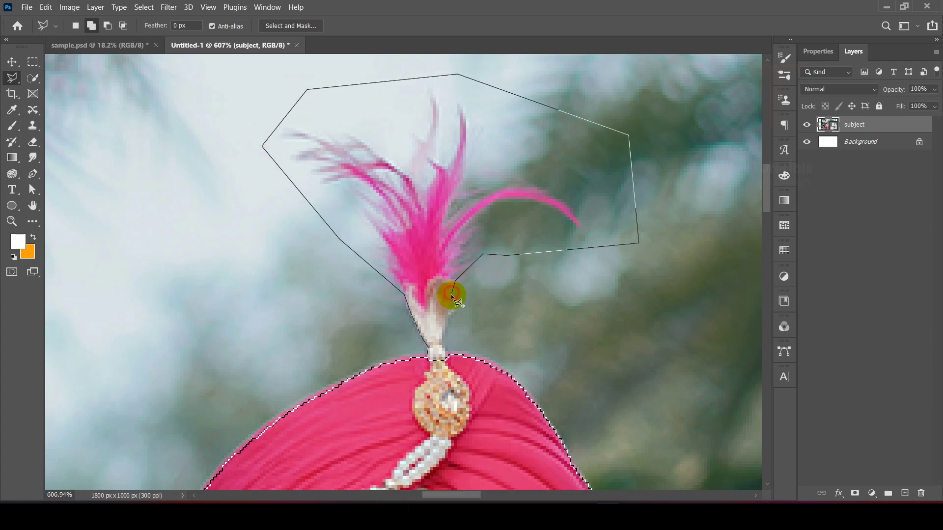
left_click(445, 360)
left_click(428, 364)
Add the protruding end of the pearl string at the turban's edge to the selection with the Polygonal Lasso tool.
scroll(422, 344, "down", 6)
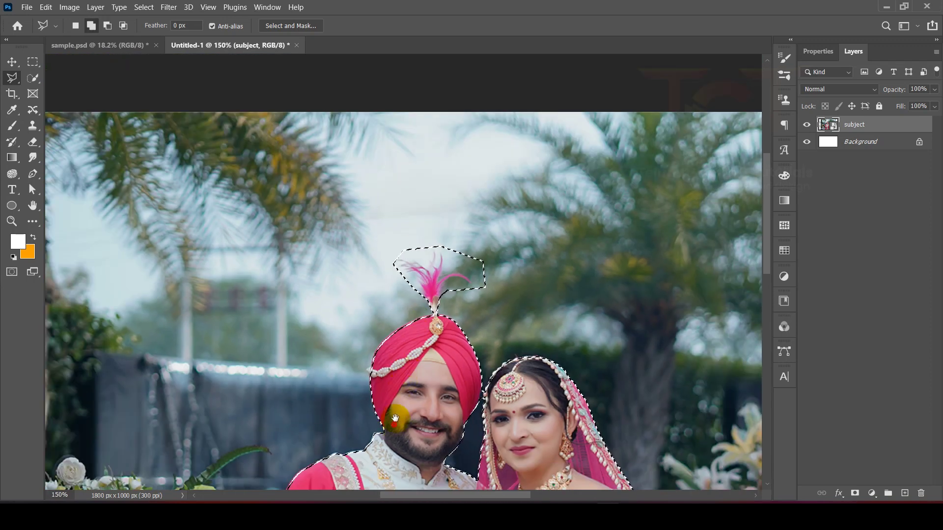
scroll(387, 368, "down", 2)
scroll(351, 278, "up", 6)
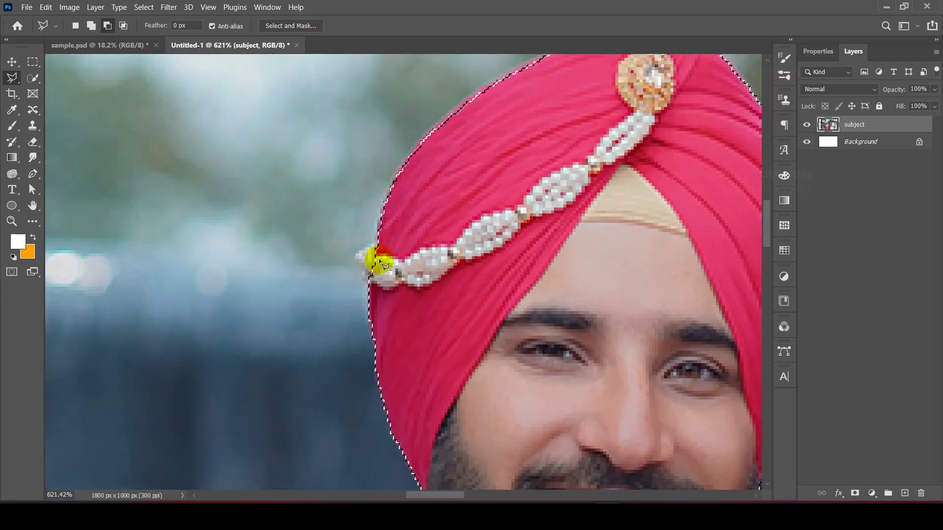
scroll(382, 265, "up", 1)
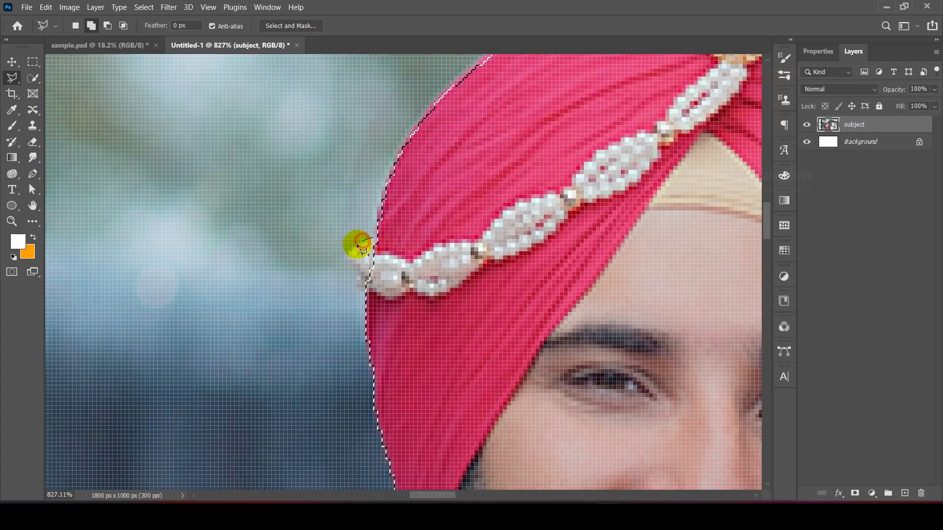
scroll(350, 258, "down", 3)
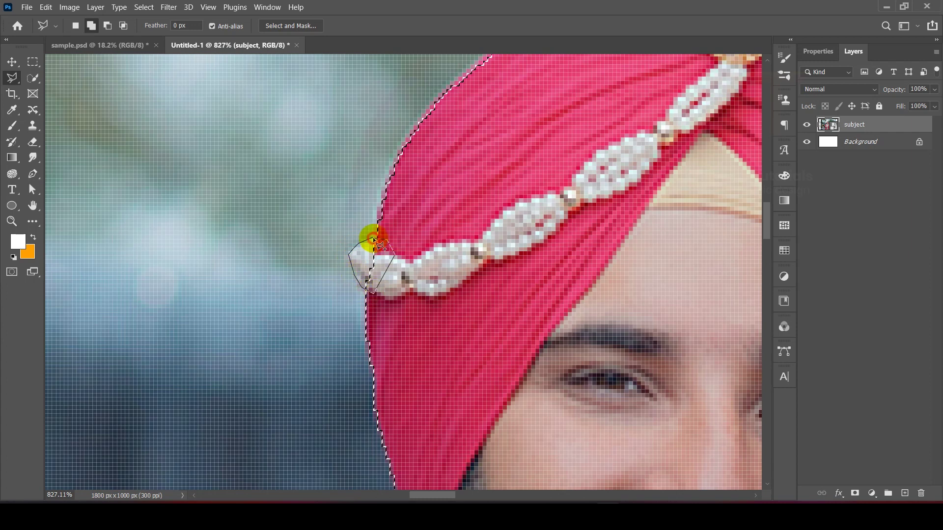
scroll(371, 236, "down", 3)
scroll(321, 320, "down", 3)
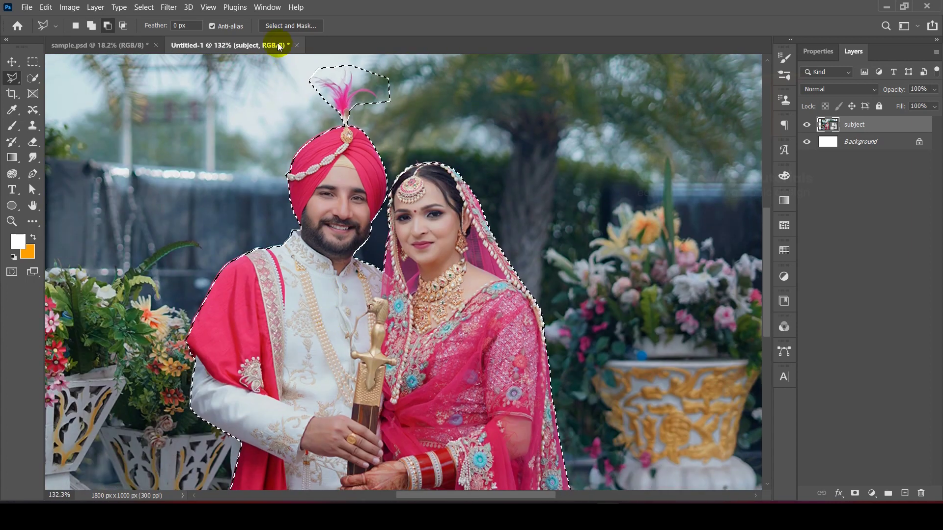
In Select and Mask, brush the background out from around the turban feather with the Refine Edge Brush at size 25.
left_click(289, 25)
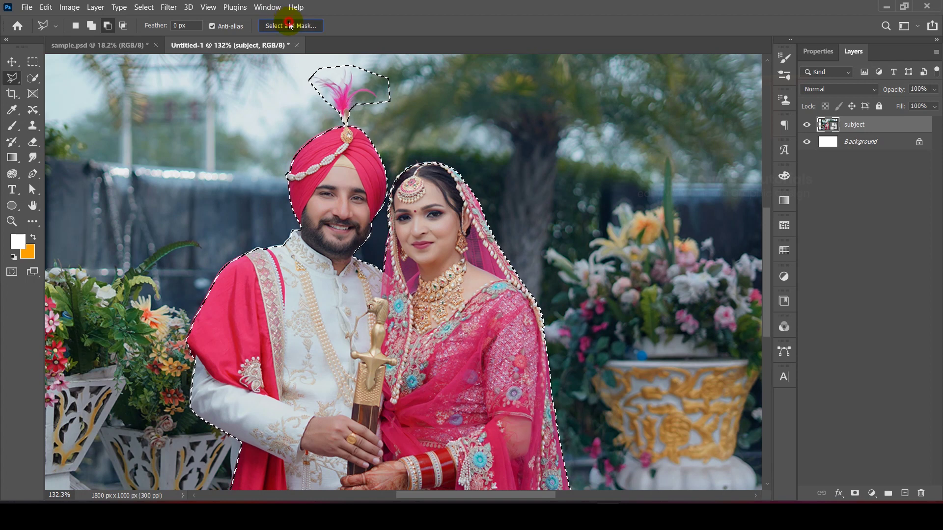
scroll(337, 210, "up", 2)
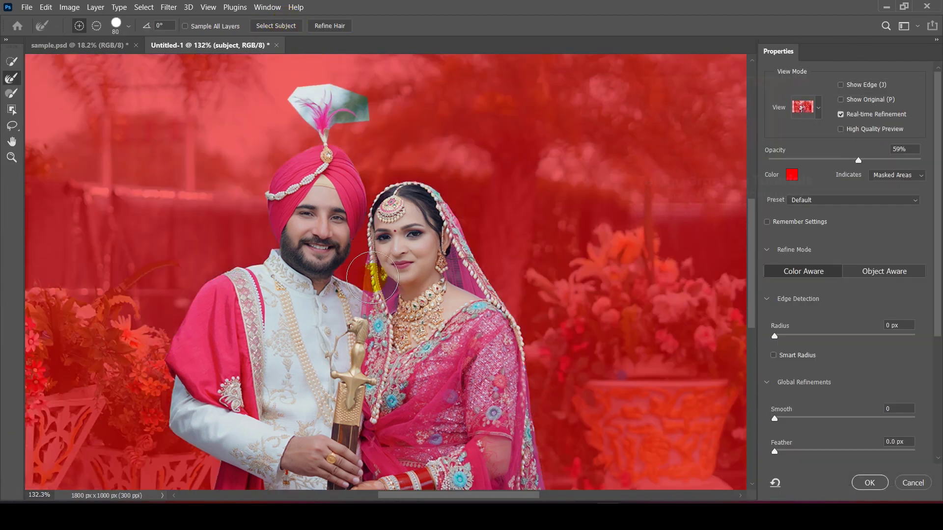
left_click_drag(262, 374, 308, 393)
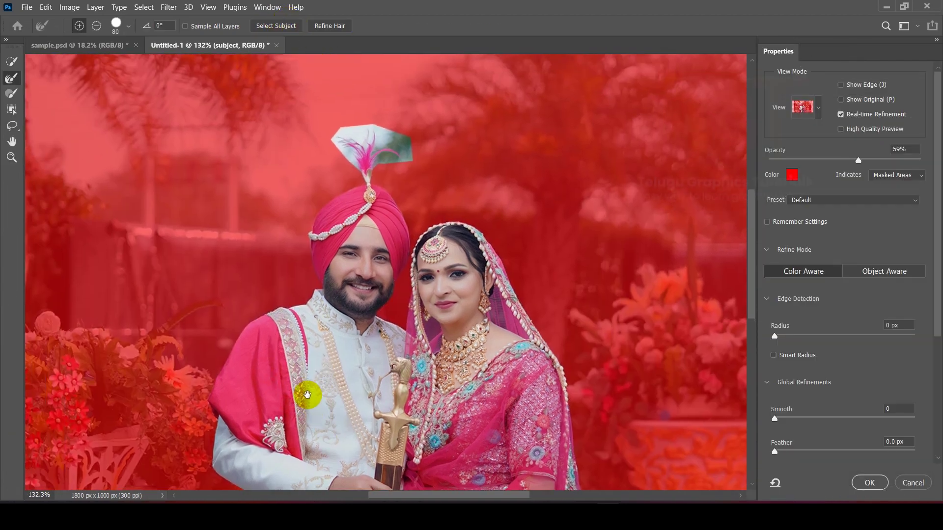
scroll(377, 139, "up", 5)
left_click(12, 79)
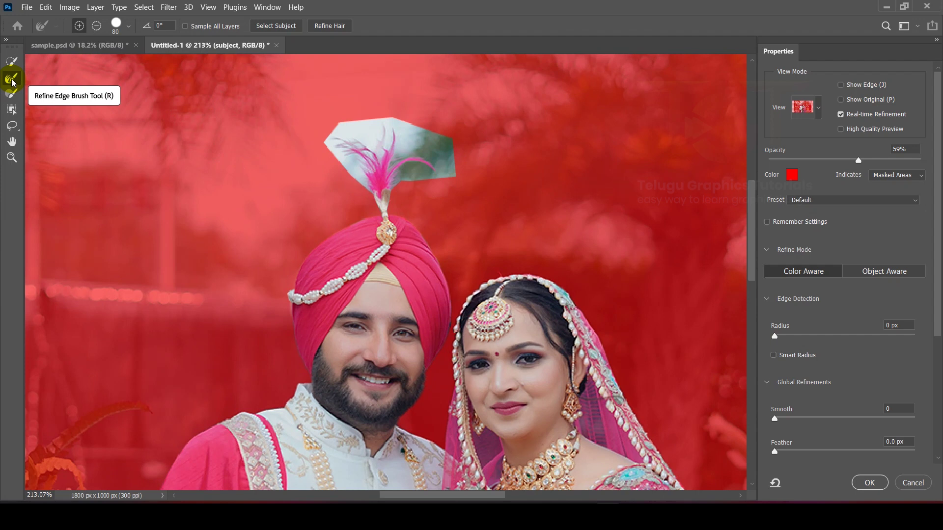
left_click(356, 121)
left_click(367, 154)
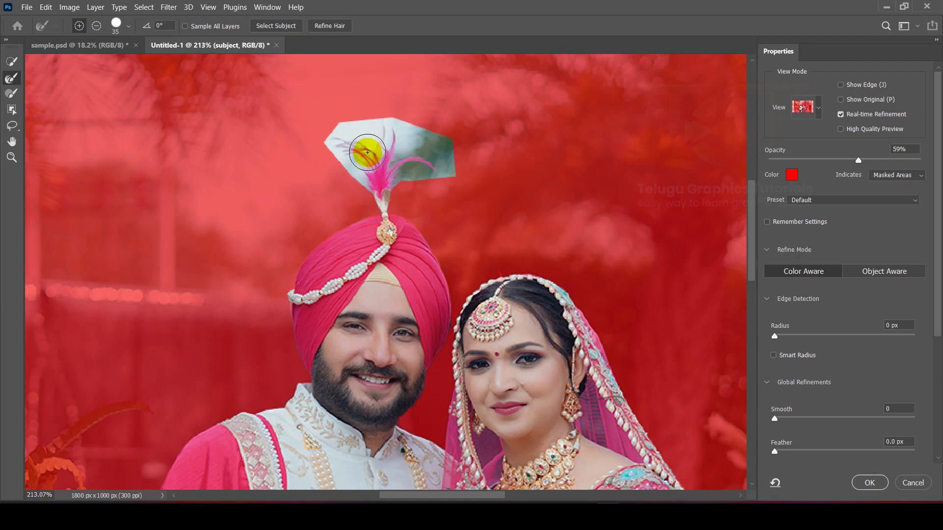
key("bracketleft")
mouse_move(375, 189)
left_mouse_down()
mouse_move(337, 140)
mouse_move(406, 124)
mouse_move(439, 145)
mouse_move(396, 167)
mouse_move(455, 173)
mouse_move(368, 137)
mouse_move(368, 172)
mouse_move(386, 155)
mouse_move(341, 148)
mouse_move(377, 192)
mouse_move(390, 176)
mouse_move(348, 143)
mouse_move(413, 150)
mouse_move(390, 184)
mouse_move(362, 197)
mouse_move(375, 191)
mouse_move(362, 160)
mouse_move(316, 127)
mouse_move(387, 157)
mouse_move(347, 169)
left_mouse_up()
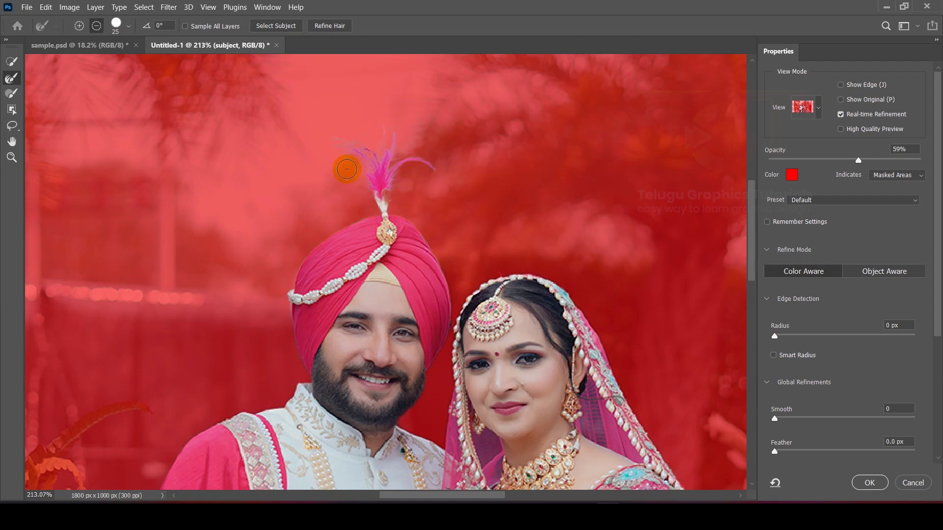
scroll(357, 185, "up", 3)
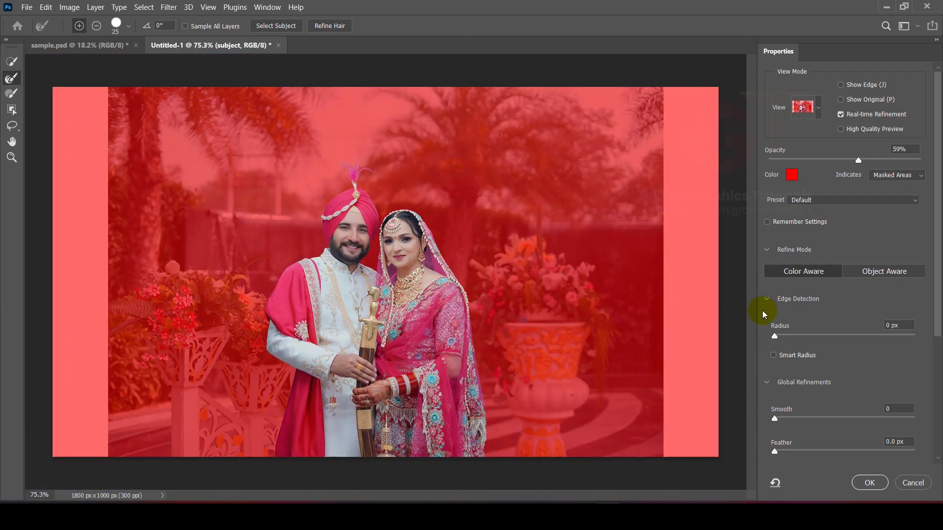
scroll(764, 315, "down", 5)
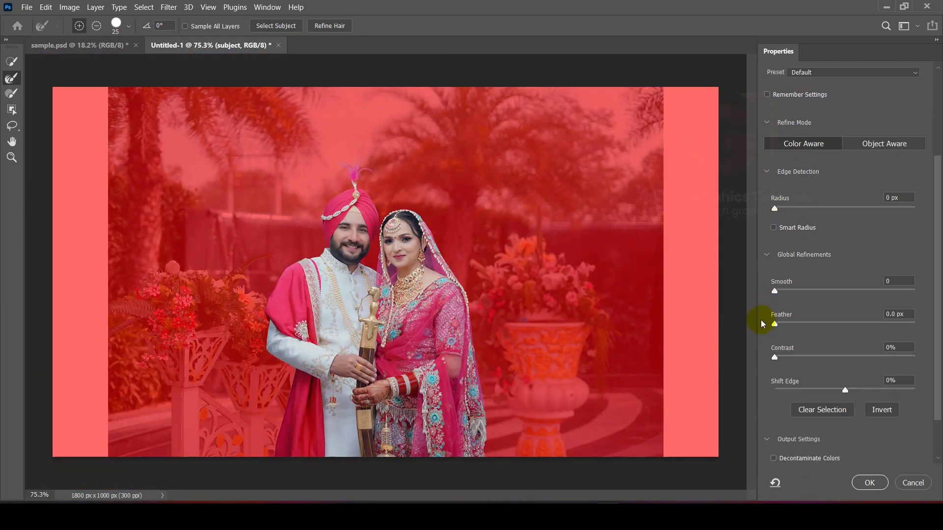
Output the couple's refined selection to a new layer with layer mask, with Decontaminate Colors enabled at 100%.
scroll(754, 321, "down", 1)
scroll(763, 368, "down", 1)
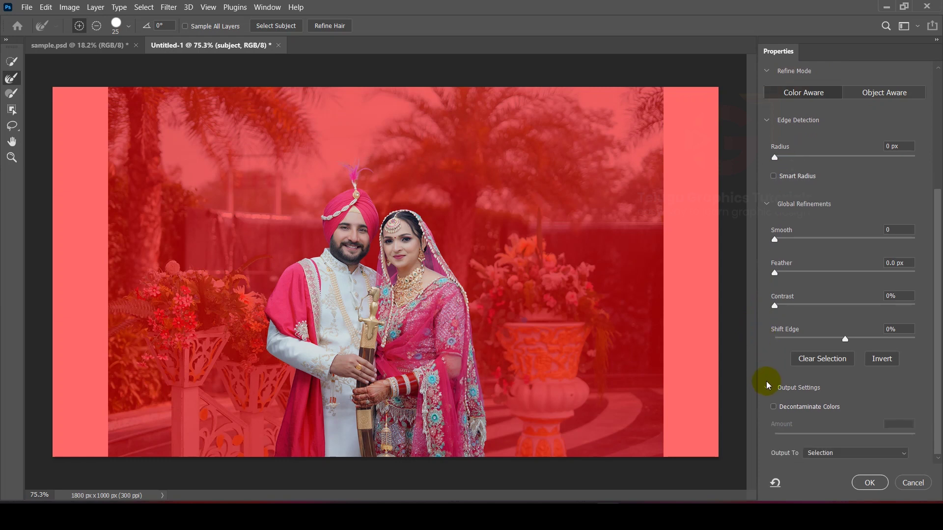
left_click(774, 408)
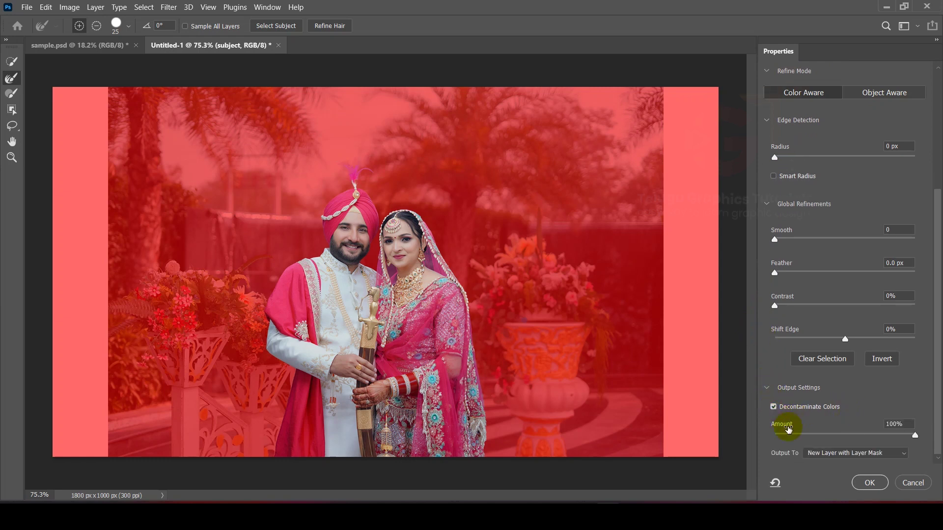
left_click(857, 454)
left_click(854, 452)
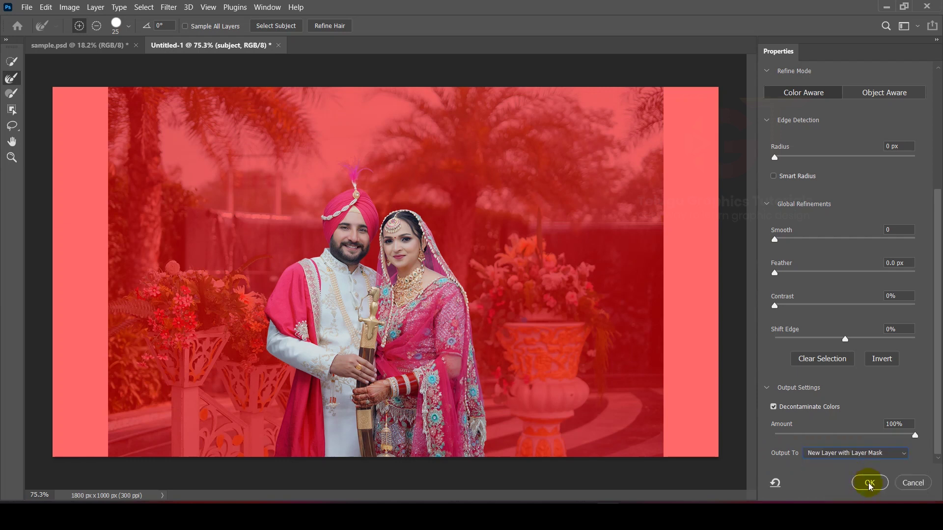
left_click(869, 484)
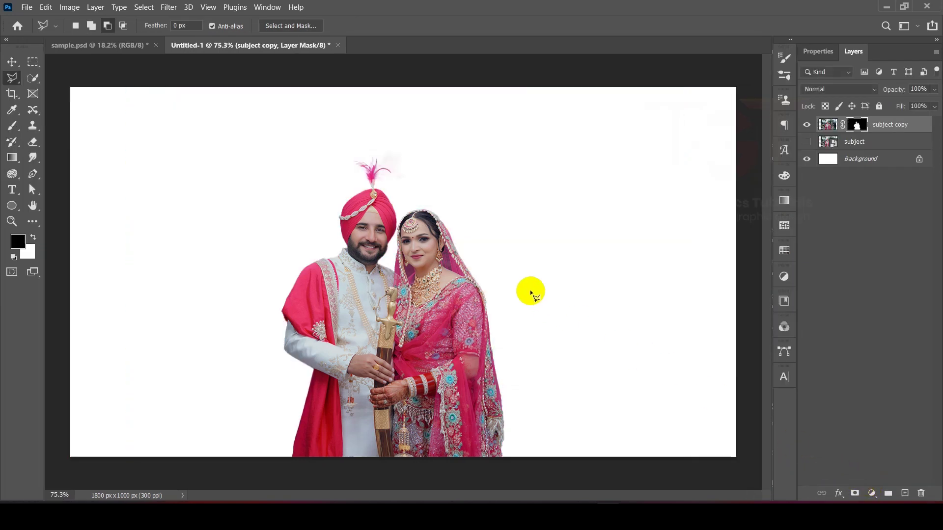
Delete the hidden original subject layer, keeping only the masked copy of the couple.
scroll(368, 158, "up", 6)
scroll(399, 211, "up", 5)
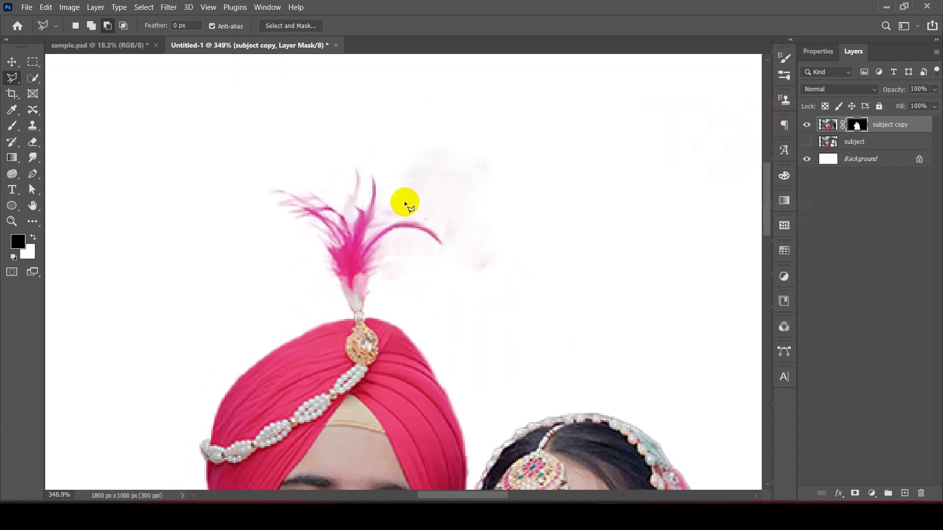
scroll(450, 211, "down", 8)
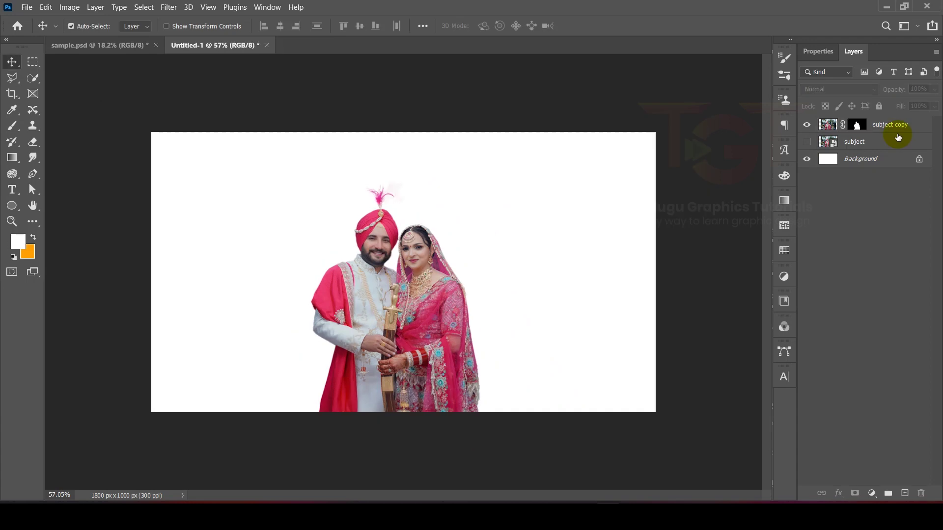
left_click(835, 142)
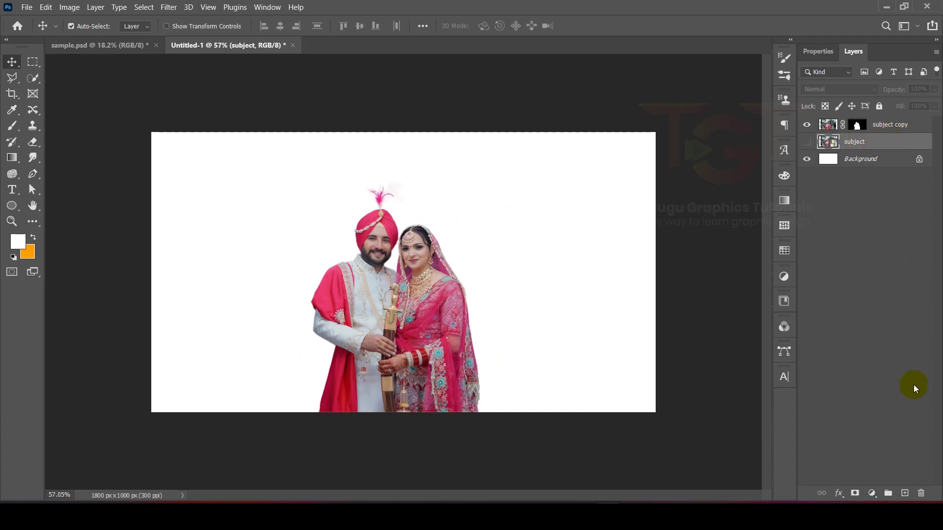
left_click(921, 493)
Place the base terrace image from the stock folder along the canvas bottom, beneath the couple's cutout layer.
key("alt+Tab")
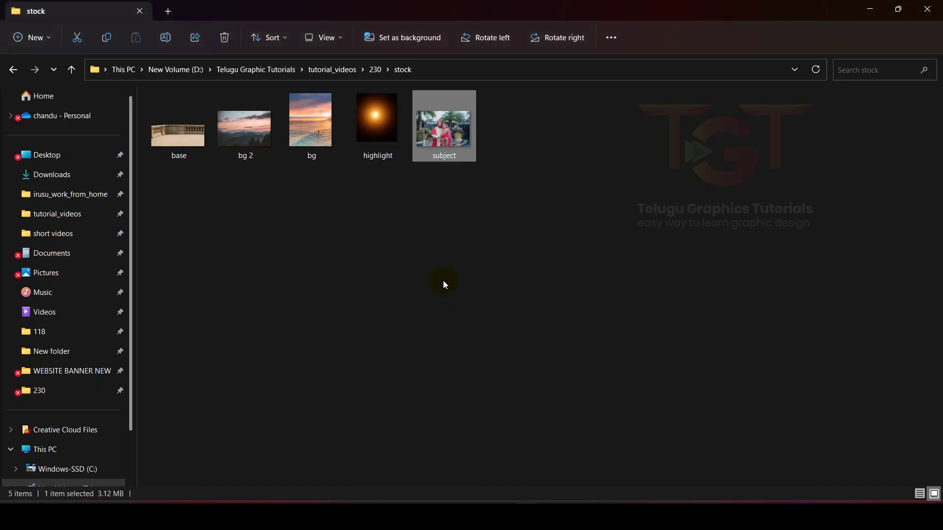
left_click(182, 143)
left_click_drag(208, 143, 496, 275)
left_click_drag(496, 275, 496, 315)
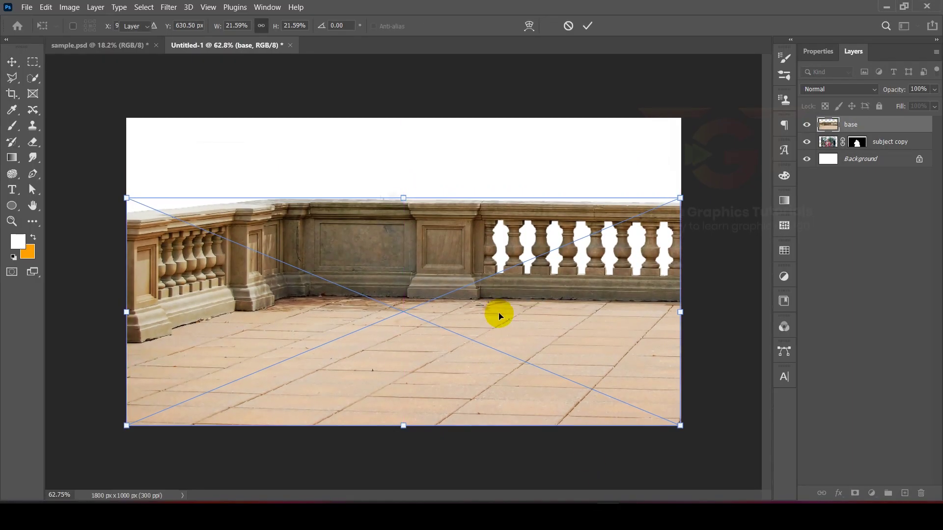
key("Return")
left_click_drag(927, 121, 889, 151)
left_click_drag(522, 240, 523, 302)
Crop both sides of the canvas equally to a width of 1432 px, keeping the 1000 px height.
key("ctrl+minus")
left_click(11, 94)
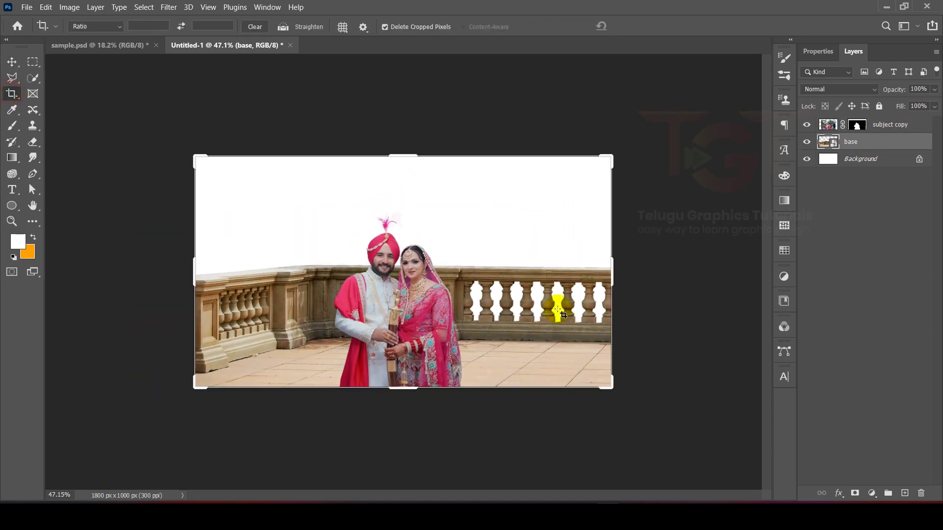
left_click_drag(616, 286, 573, 281)
left_click(644, 27)
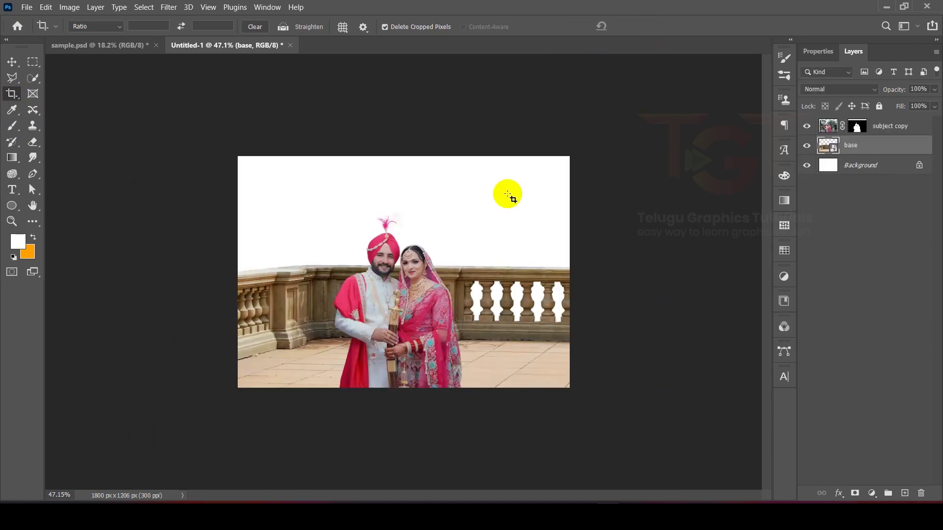
Shift the terrace layer slightly down behind the couple.
scroll(506, 194, "up", 5)
left_click(12, 61)
left_click_drag(542, 281, 544, 300)
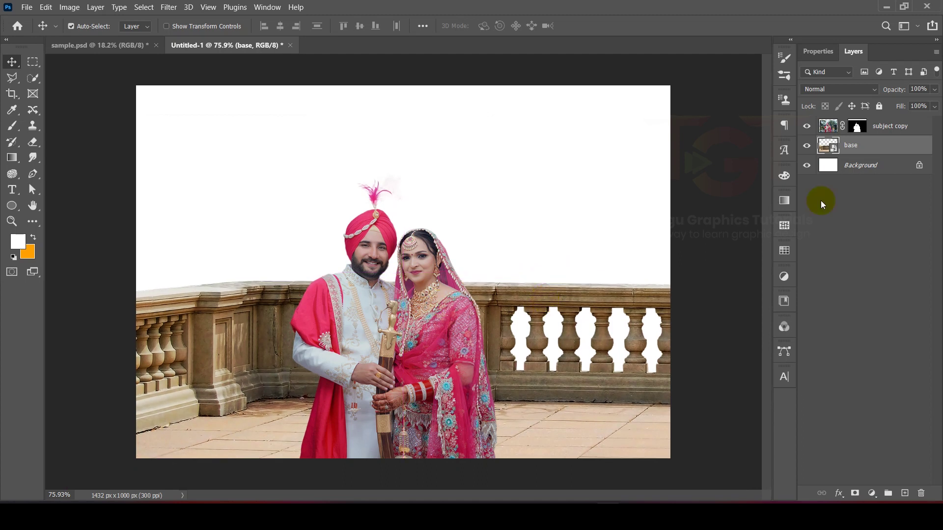
Enlarge the couple's cutout to about 106.8% and align its lower edge with the canvas bottom.
key("alt+bracketright")
key("ctrl+t")
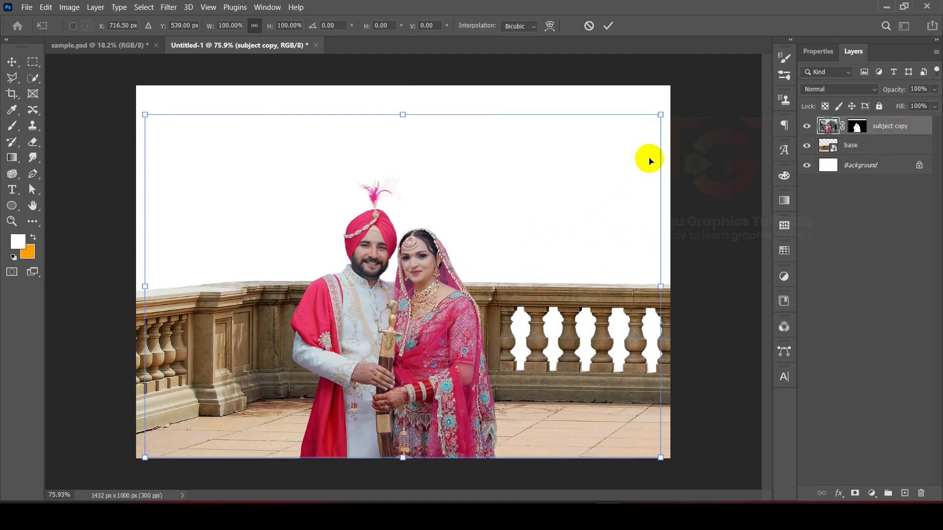
left_click_drag(660, 116, 678, 105)
mouse_move(615, 220)
left_mouse_down()
mouse_move(615, 207)
mouse_move(604, 227)
left_mouse_up()
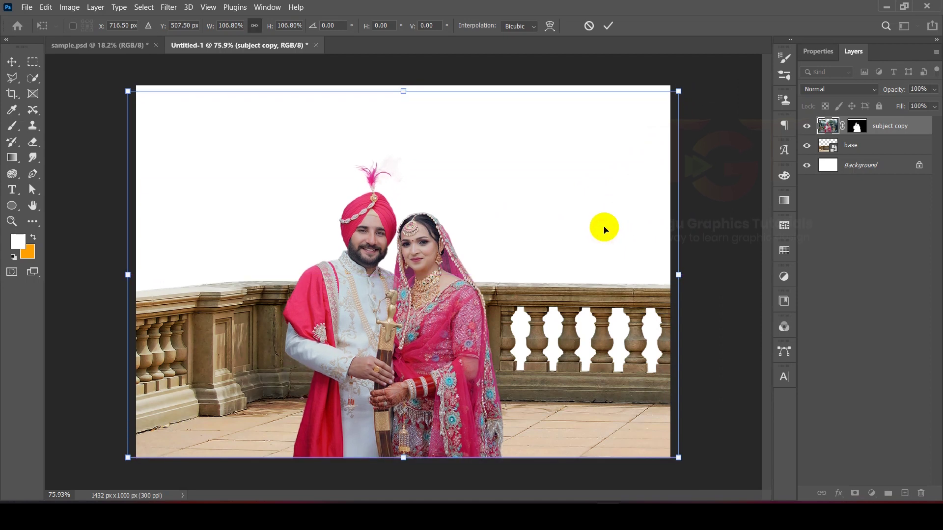
key("Return")
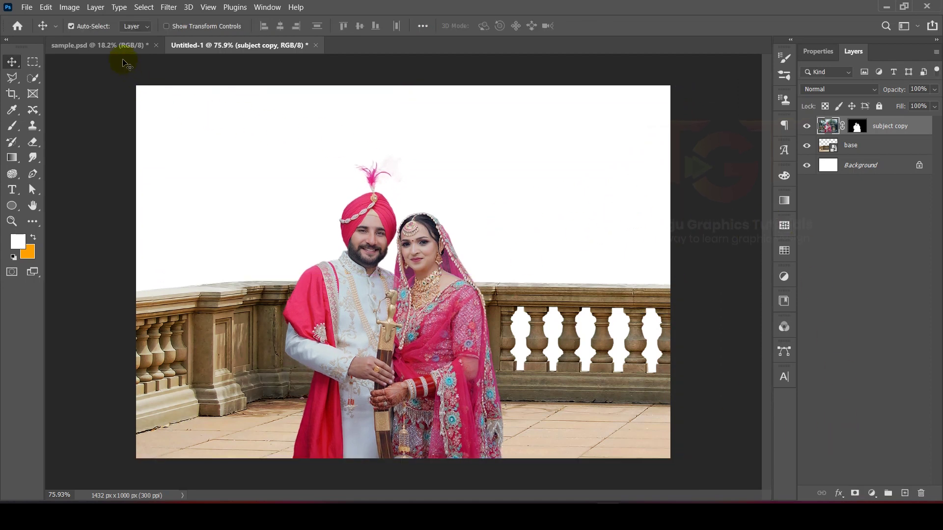
Place the bg sunset sea image from the stock folder above the base layer, scaled to the full canvas width.
left_click(873, 142)
key("alt+Tab")
left_click_drag(311, 126, 462, 236)
left_click_drag(551, 270, 671, 272)
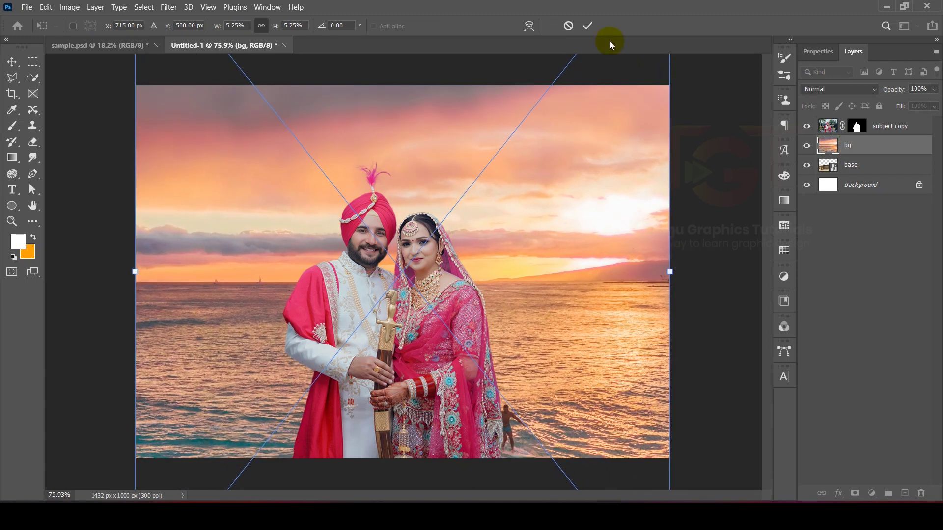
key("Return")
Move the bg layer beneath the base terrace layer and nudge the sunset image slightly down.
left_click_drag(853, 145, 859, 172)
scroll(549, 196, "down", 1)
left_click_drag(573, 152, 573, 159)
Place the bg 2 mountain image above bg, scaled to about 5.90% and raised so the mountains sit above the railing.
left_click_drag(254, 133, 516, 249)
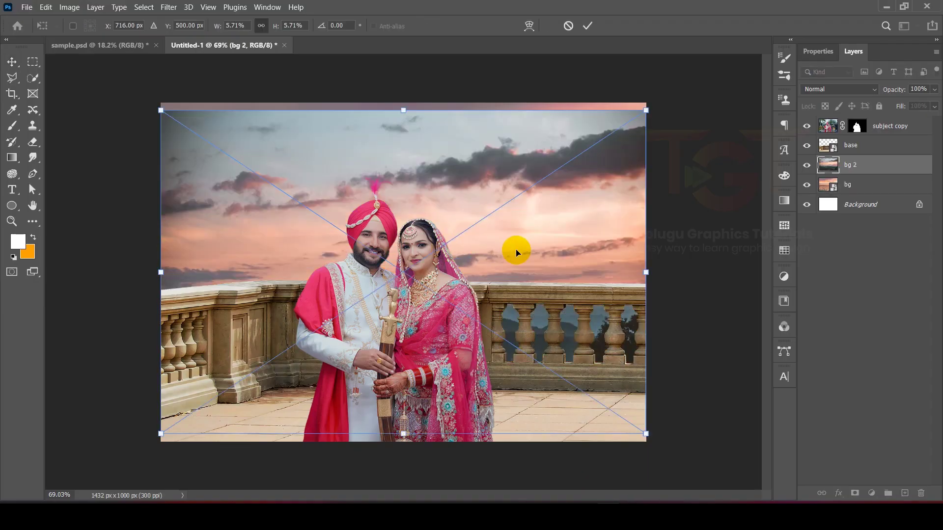
left_click_drag(646, 273, 609, 214)
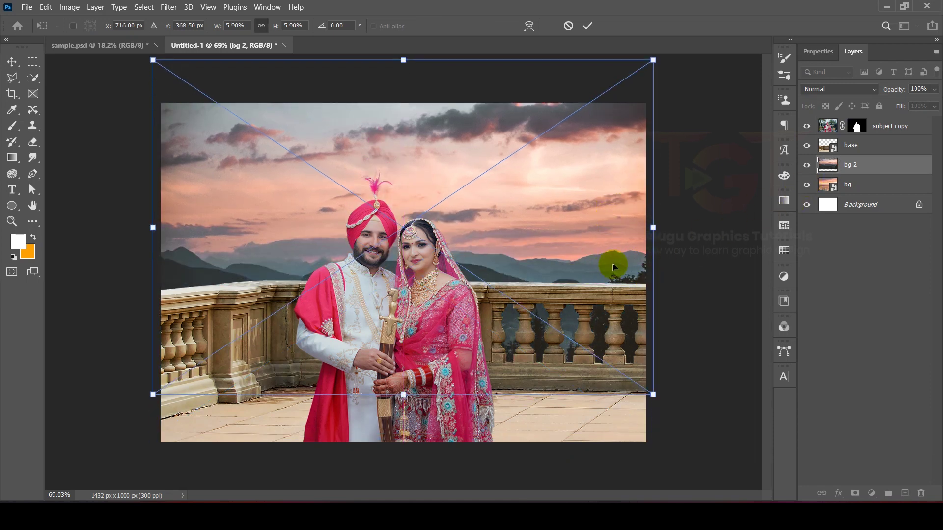
left_click_drag(522, 250, 529, 243)
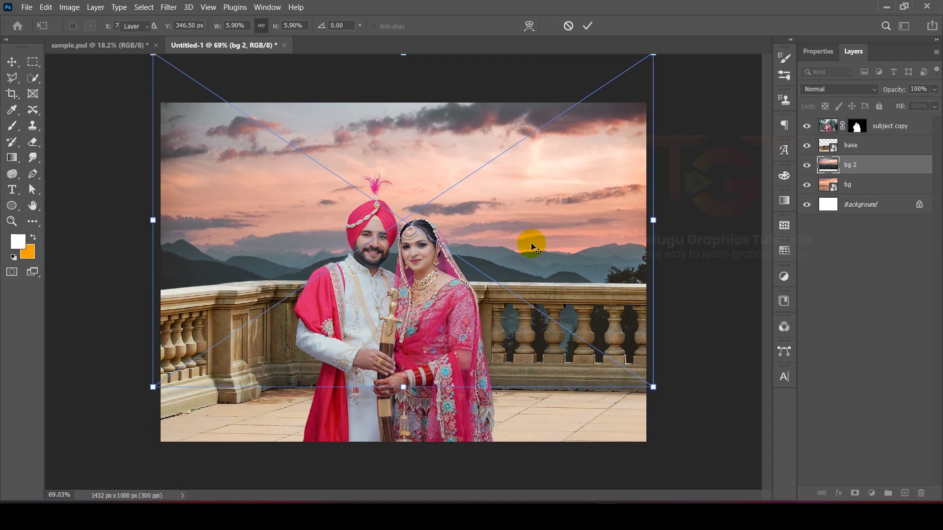
key("Return")
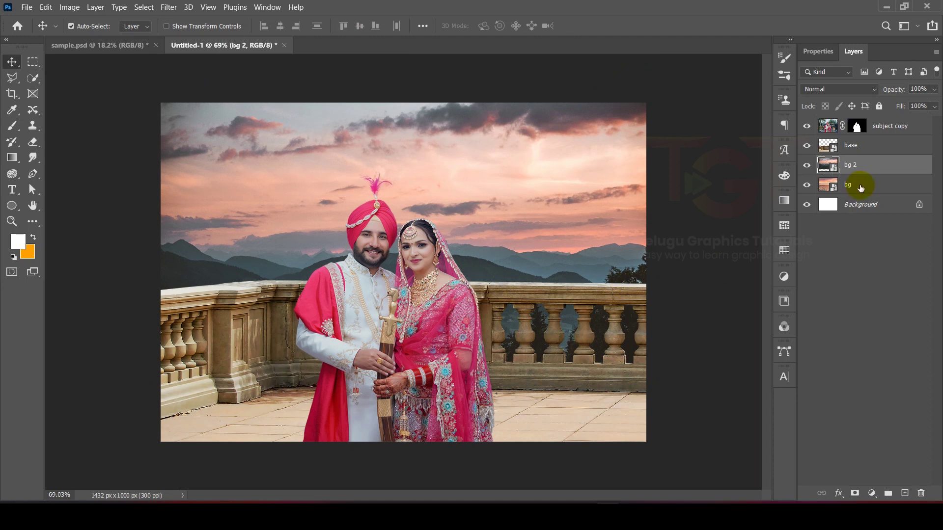
Raise the bg layer above bg 2 with a layer mask, and set the Gradient tool to a linear black-to-white Basics preset.
left_click_drag(859, 189, 856, 164)
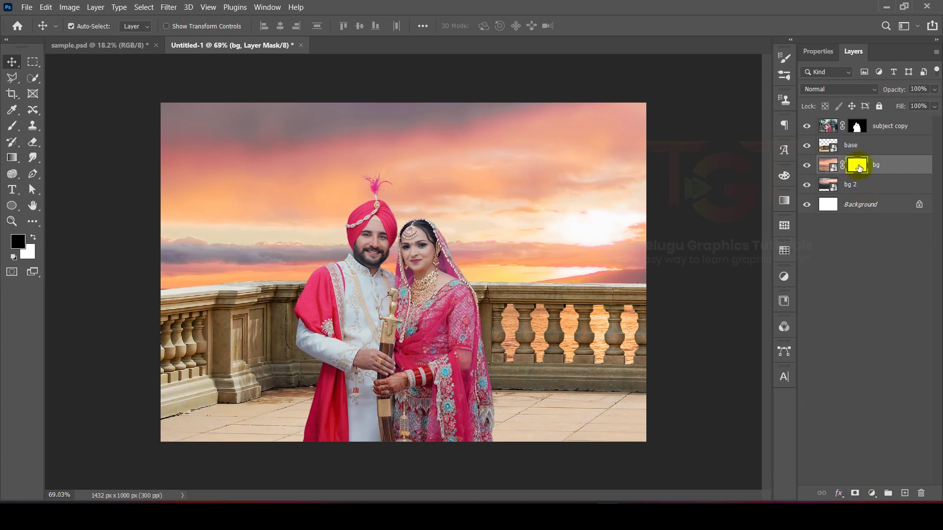
left_click(12, 158)
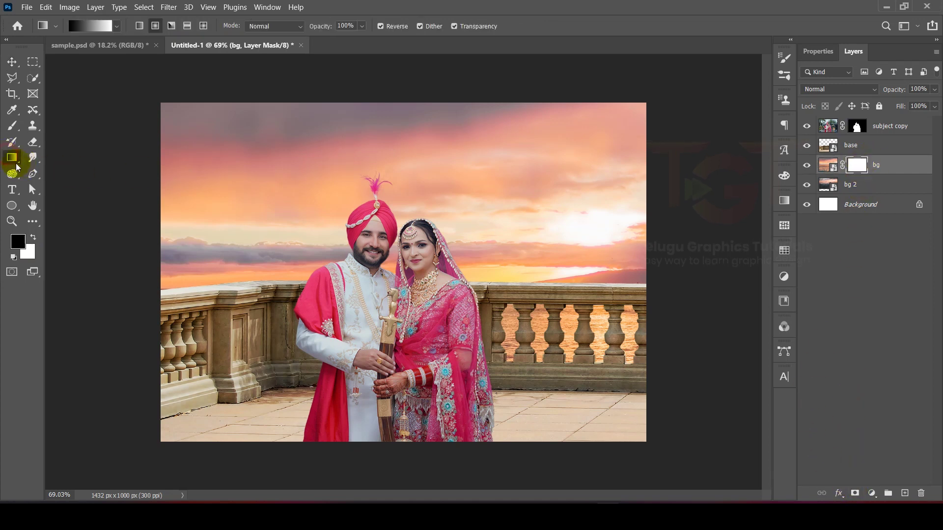
left_click(90, 26)
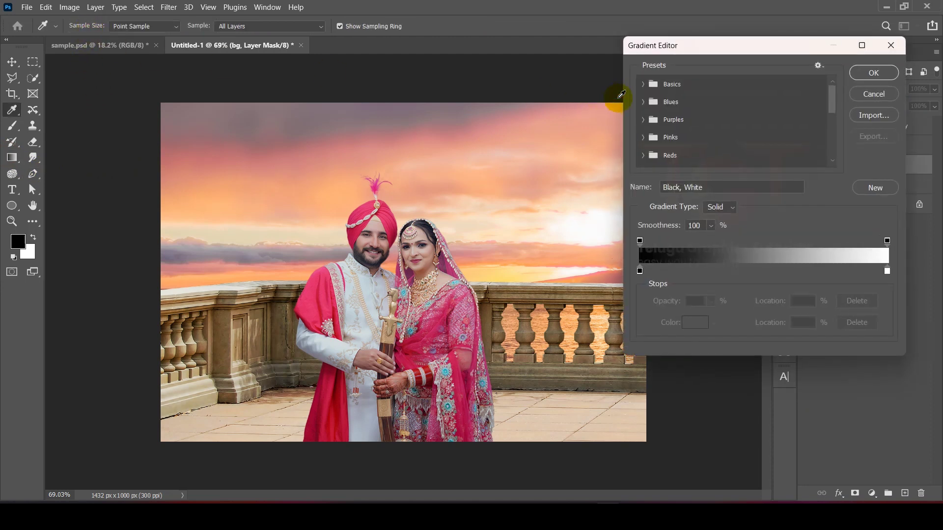
left_click(640, 87)
left_click(641, 84)
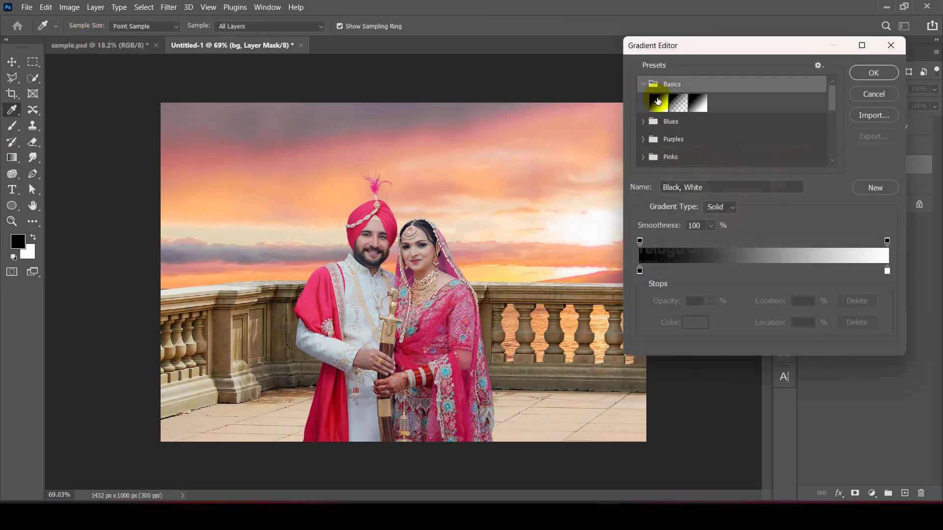
left_click(658, 100)
left_click(874, 73)
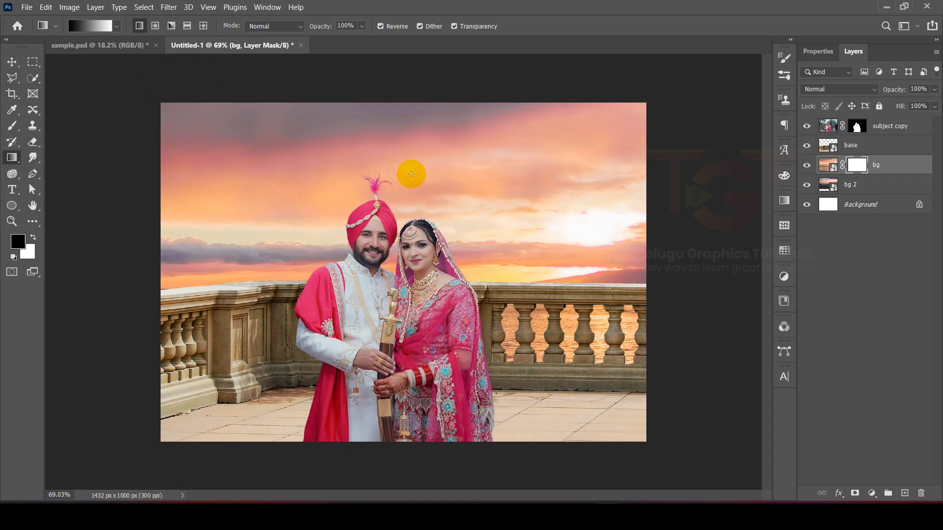
Try a vertical gradient on the bg mask to fade the sunset sky into bg 2, and undo it.
left_click_drag(409, 155, 423, 242)
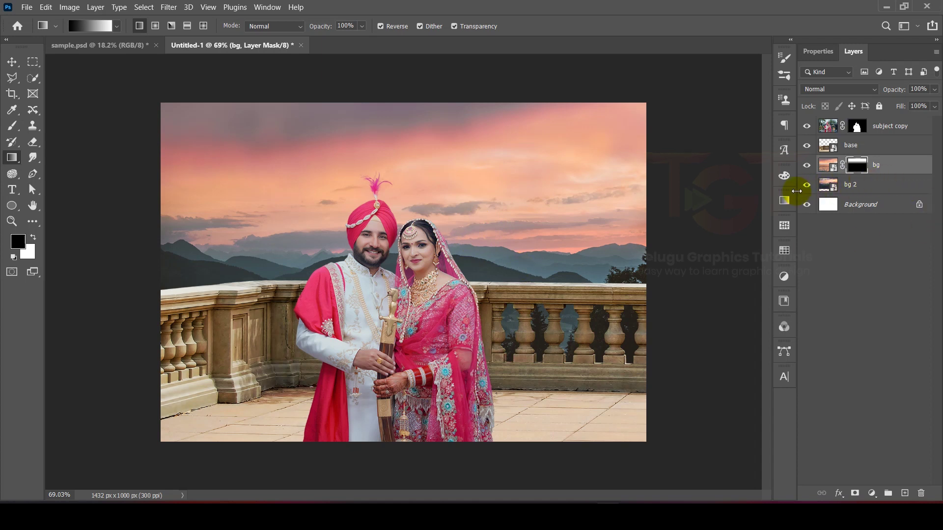
left_click(808, 186)
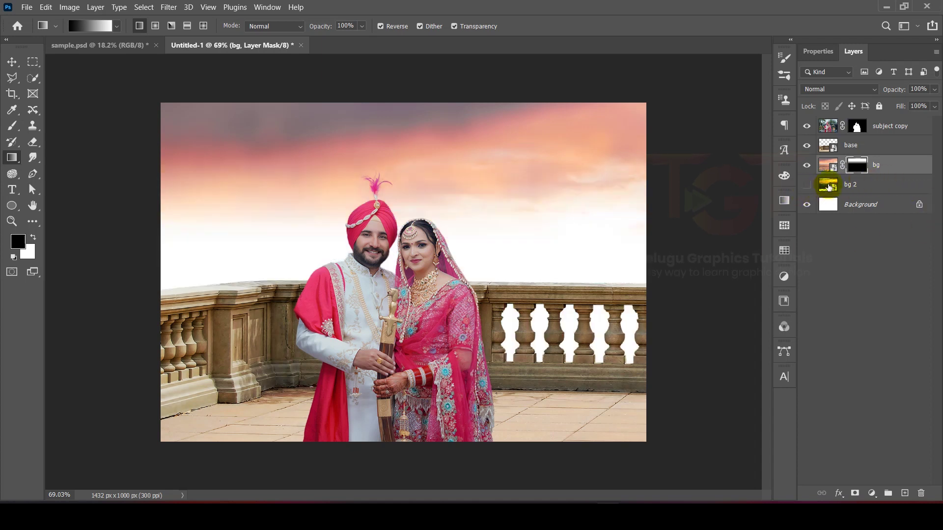
key("ctrl+z")
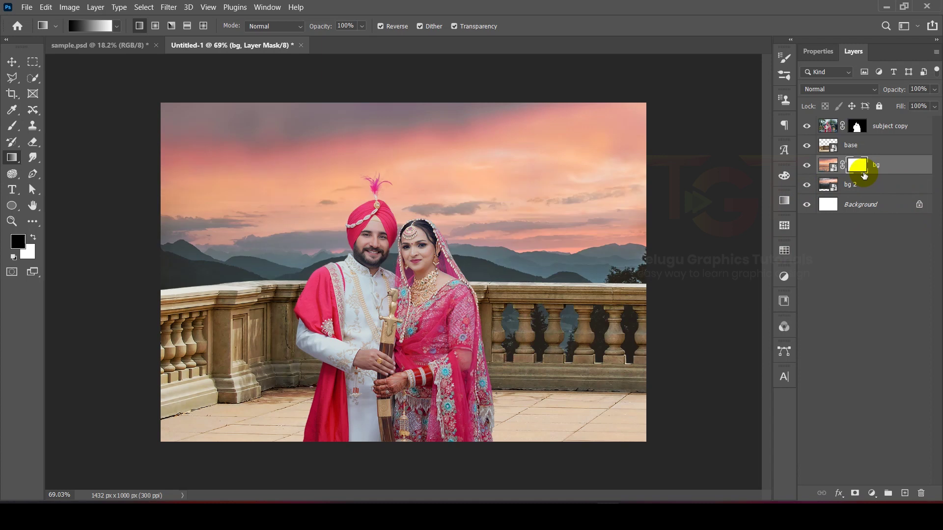
key("ctrl+z")
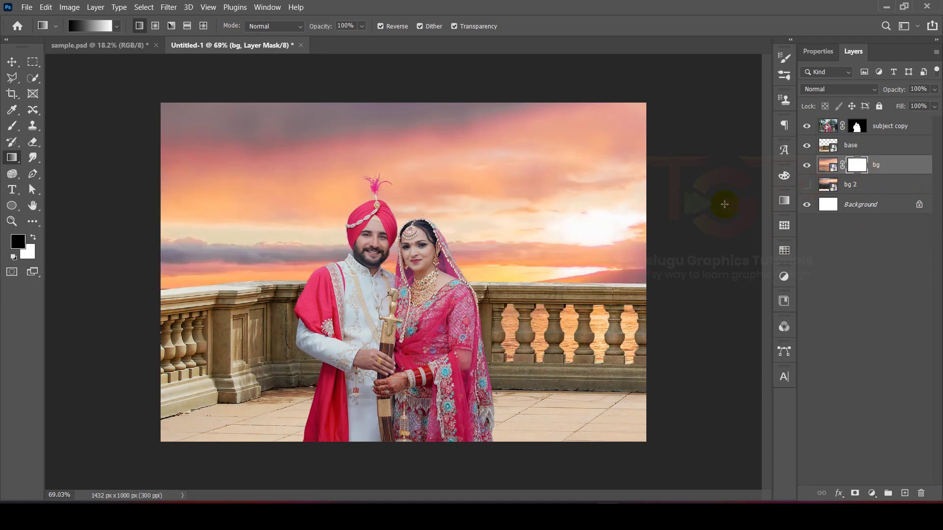
Try several other vertical gradient fades on the bg mask at different heights, and undo them.
left_click_drag(471, 160, 480, 250)
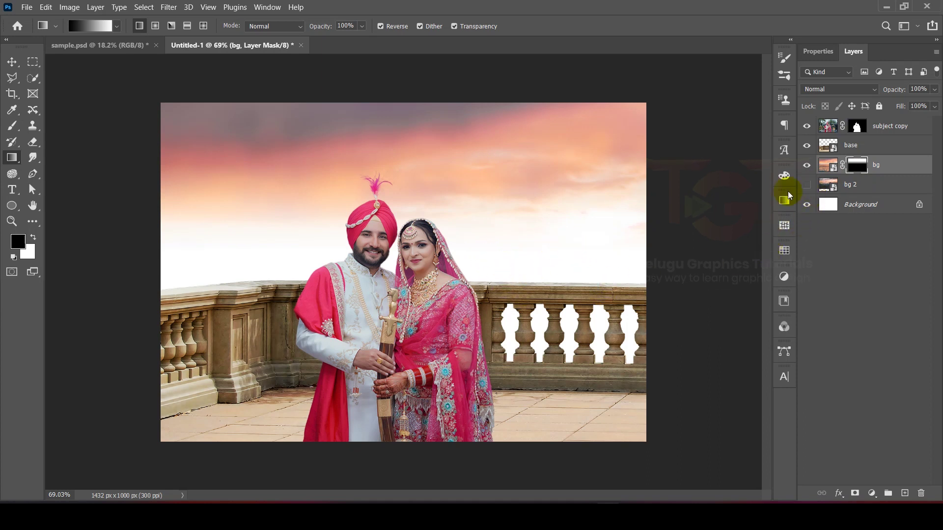
key("ctrl+z")
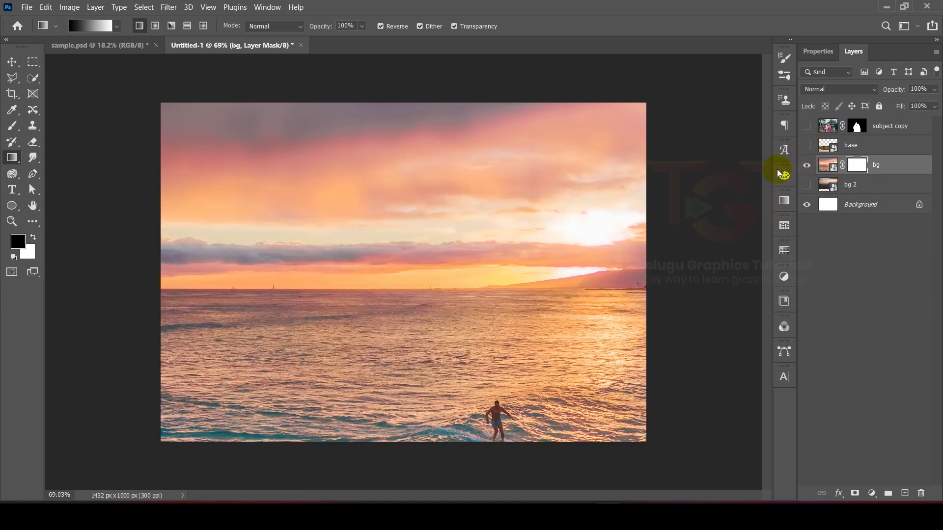
left_click_drag(417, 219, 417, 294)
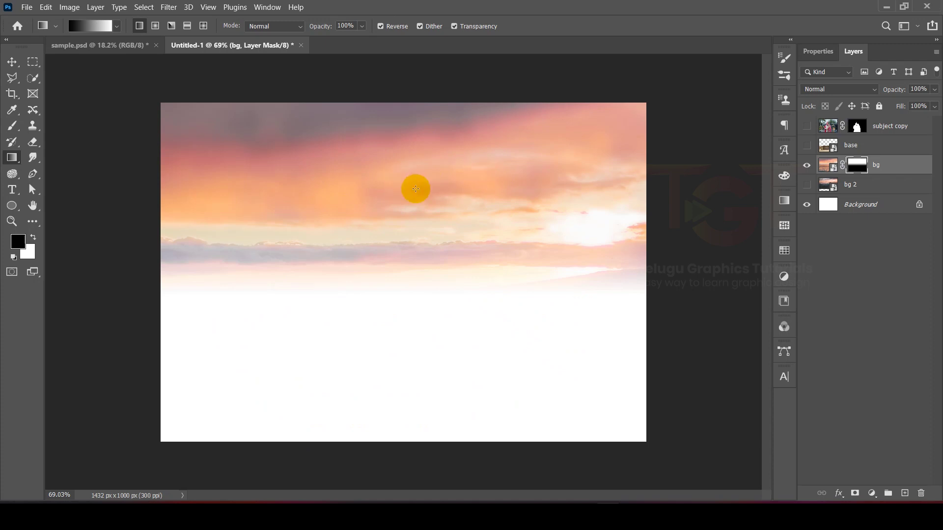
left_click(807, 185)
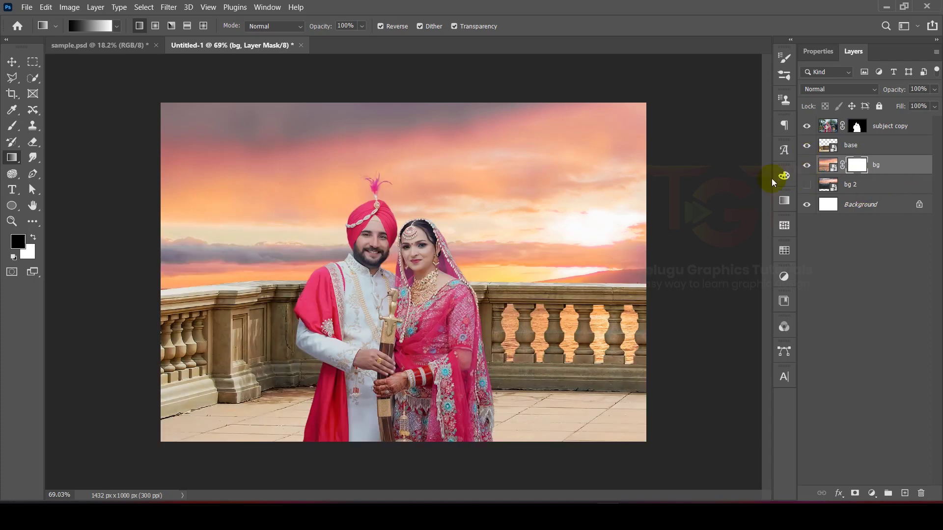
left_click_drag(472, 178, 469, 231)
key("ctrl+z")
Show bg 2 and fade the lower part of bg into it with a vertical mask gradient from mid-sky to just above the railing.
left_click(806, 186)
left_click_drag(442, 170, 460, 271)
key("v")
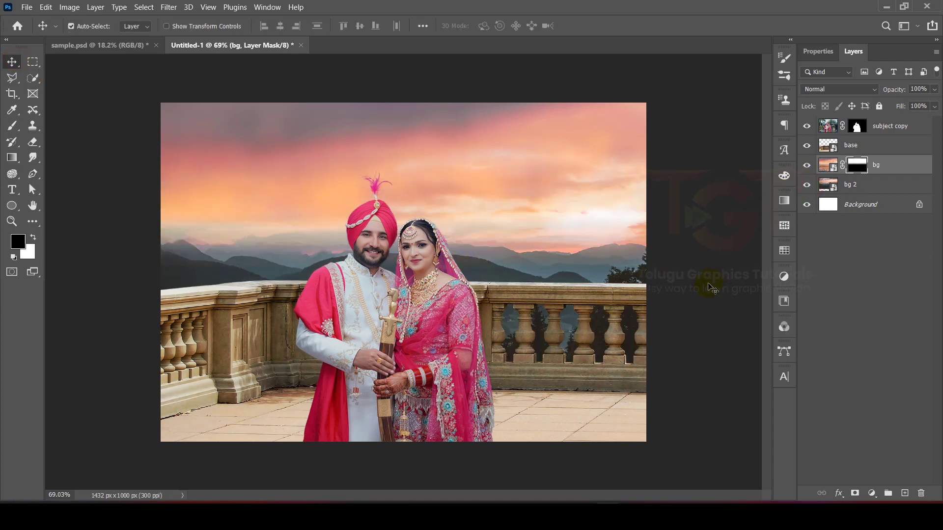
Place the highlight image centred on the canvas above bg and set its blend mode to Screen.
key("alt+Tab")
left_click_drag(385, 134, 448, 247)
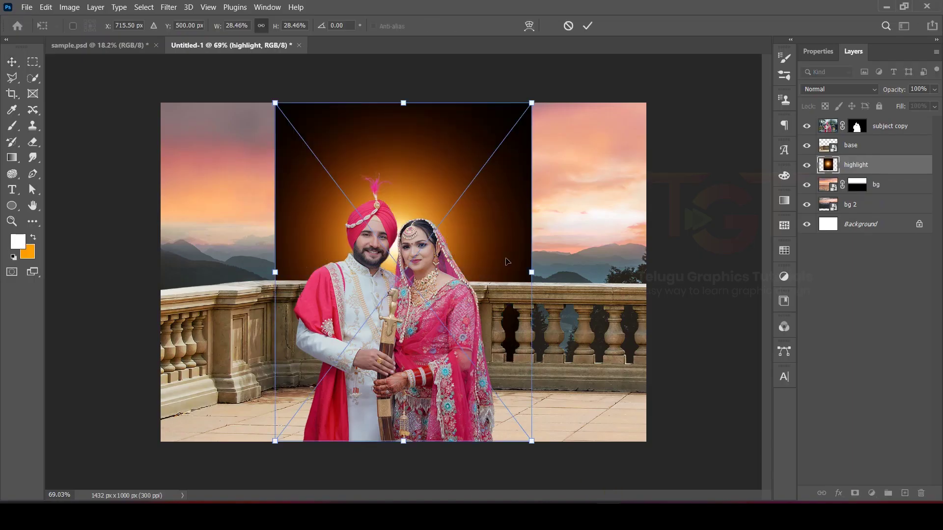
left_click(585, 27)
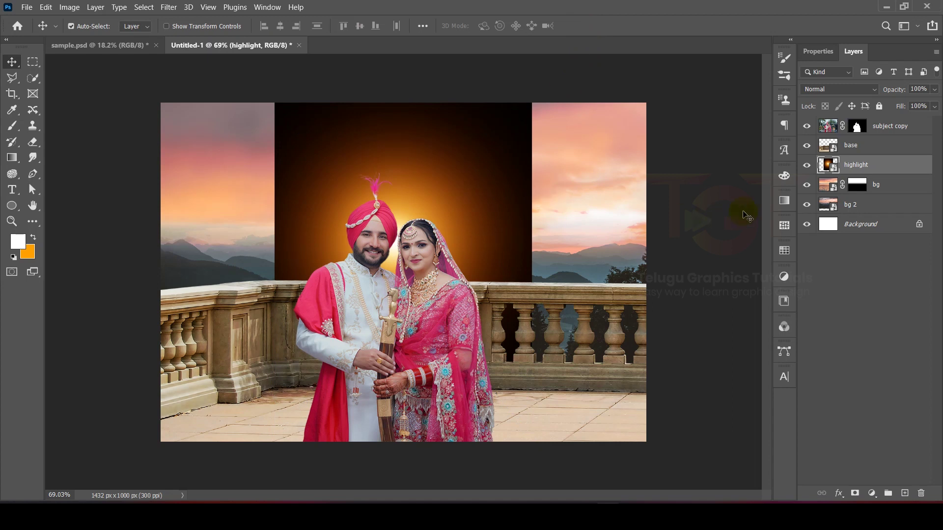
left_click(822, 89)
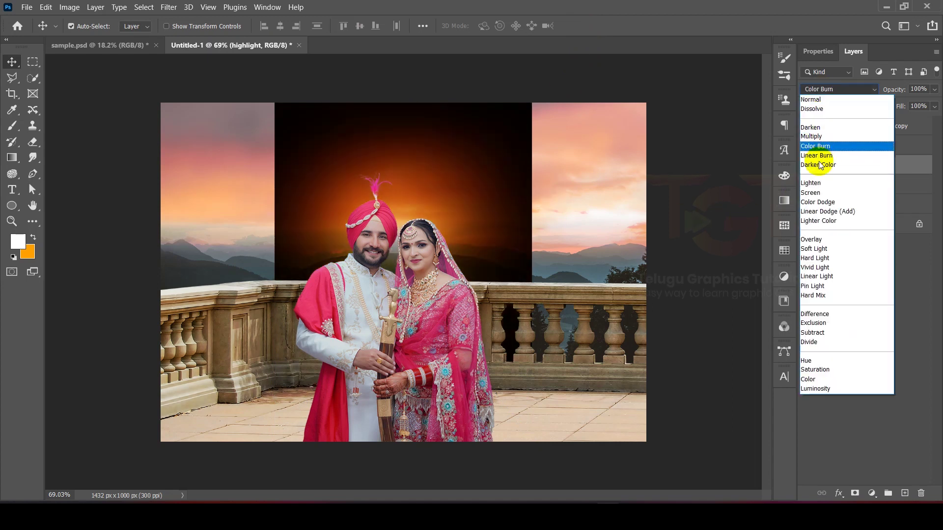
left_click(820, 193)
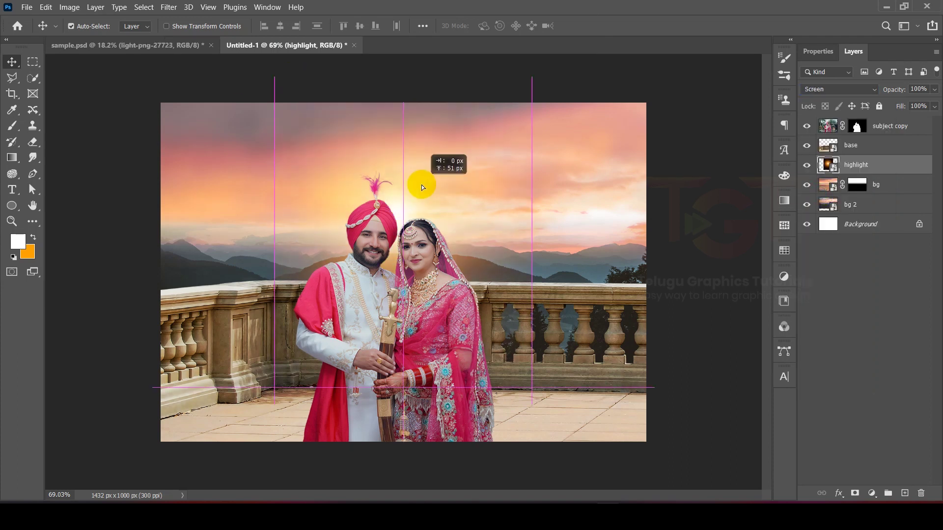
left_click_drag(421, 185, 419, 188)
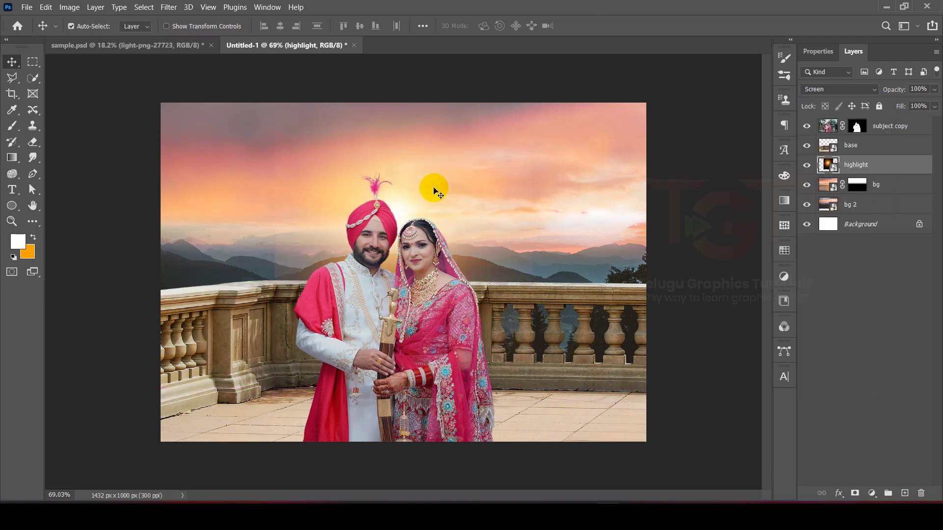
Group the bg and bg 2 layers together.
left_click(870, 204)
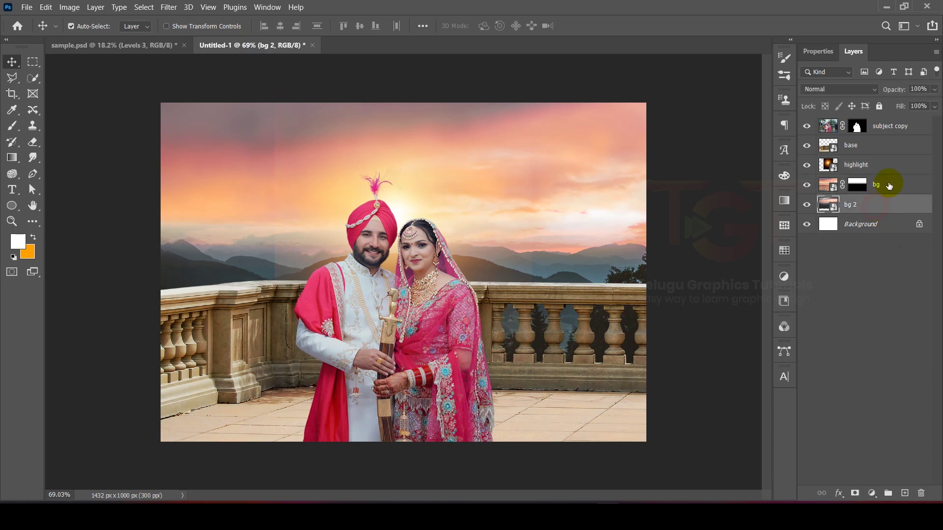
left_click(890, 185, "shift")
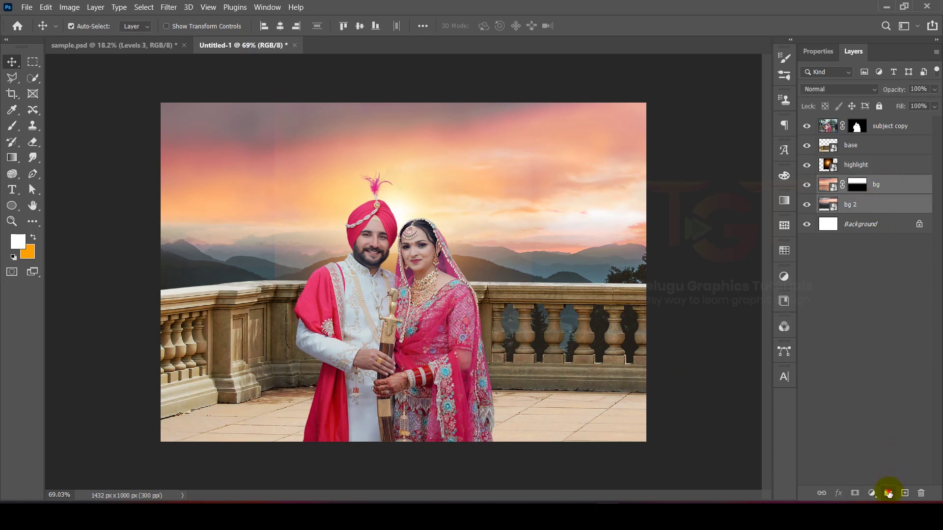
left_click(889, 494)
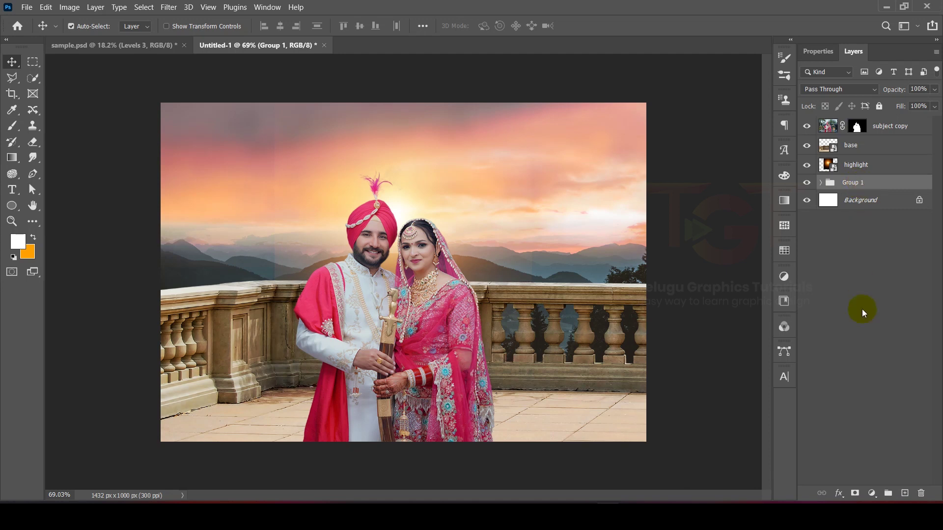
Add a Levels adjustment layer above Group 1 and clip it to the group.
left_click(872, 494)
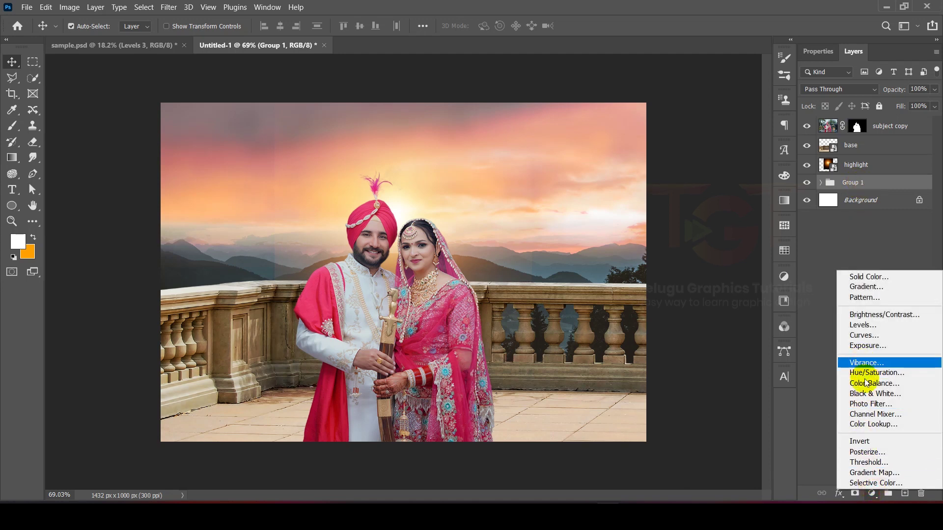
left_click(862, 326)
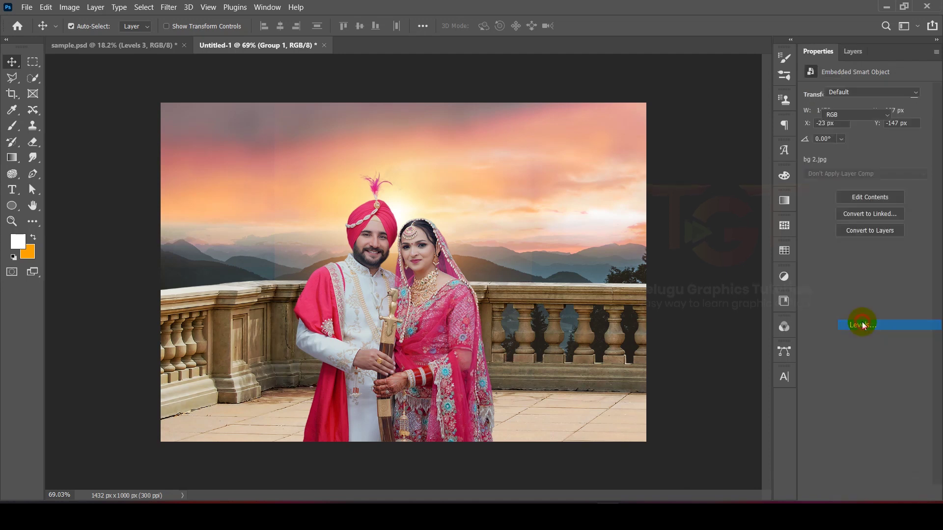
left_click(851, 56)
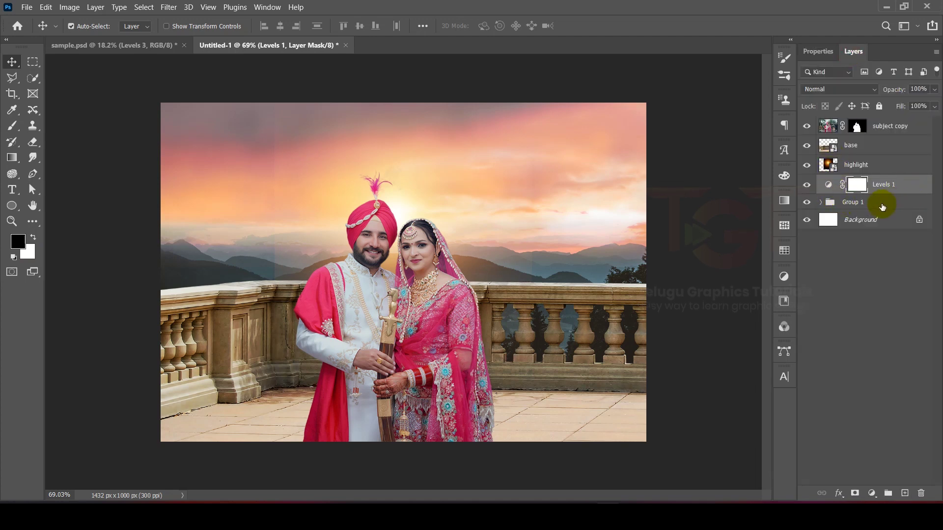
right_click(914, 186)
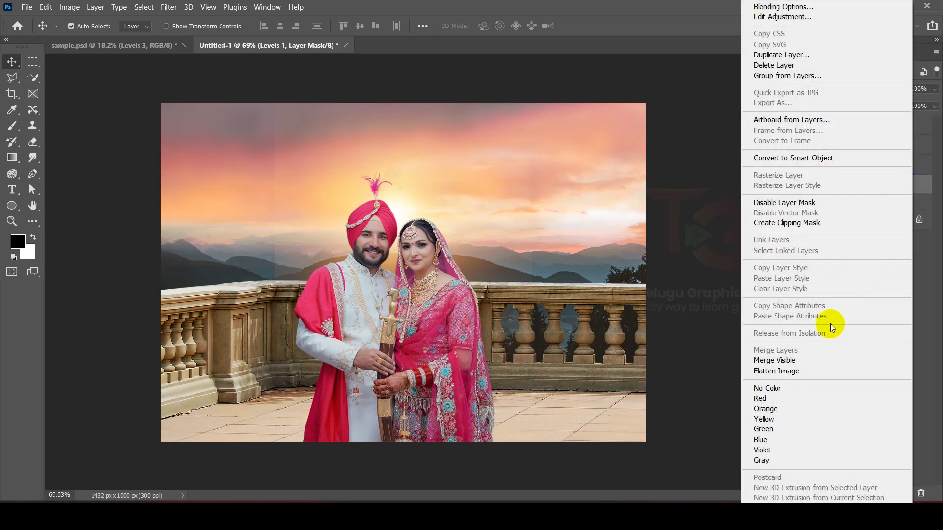
left_click(809, 228)
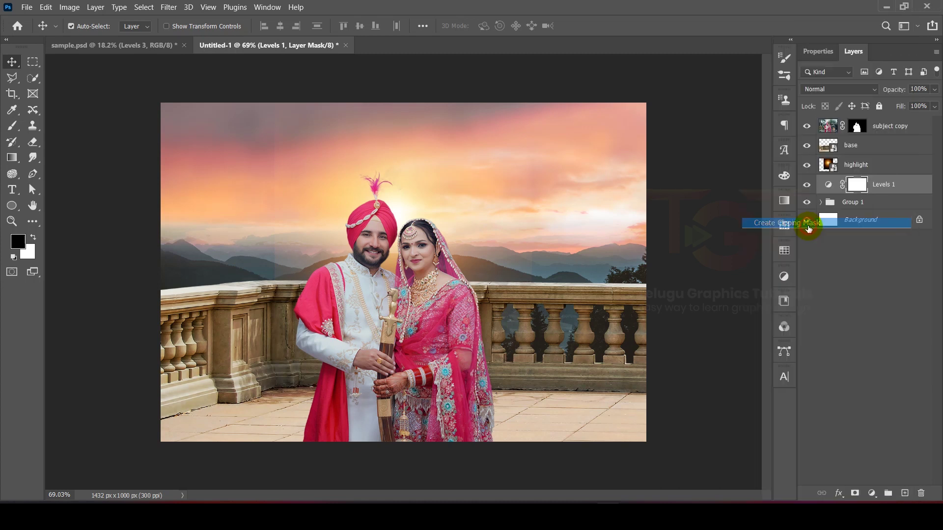
Darken the sky and mountains in Levels 1 with midtones at 0.72 and the output white level at 147.
double_click(840, 184)
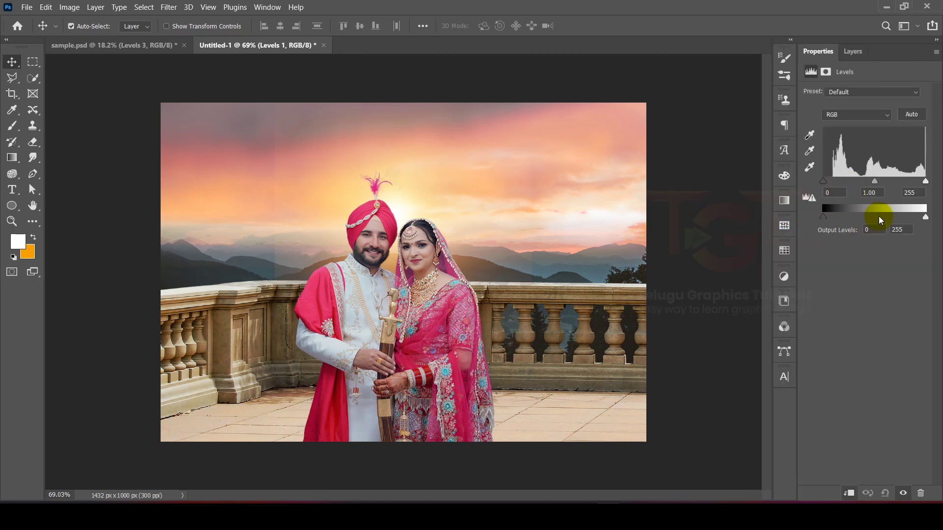
left_click_drag(923, 219, 887, 221)
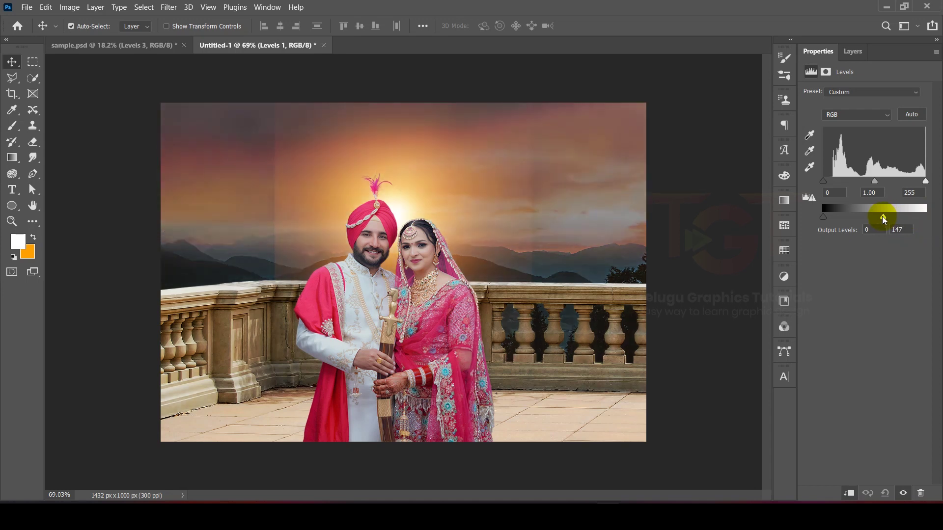
left_click_drag(875, 181, 881, 183)
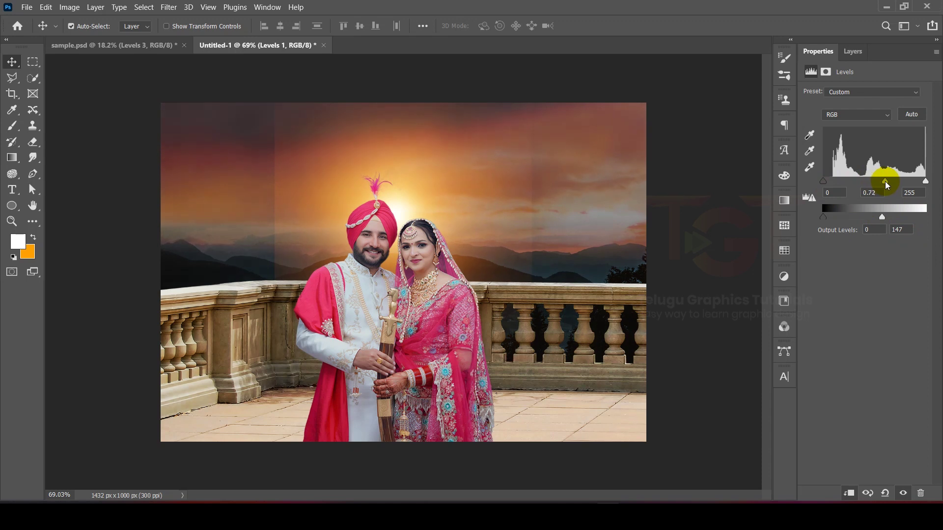
left_click(853, 51)
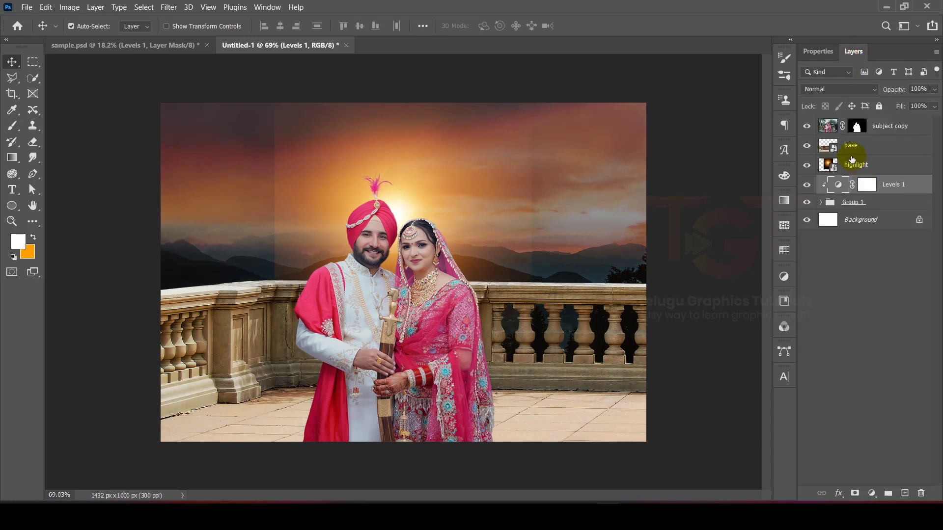
Toggle the base layer's visibility off and on, and hide the subject copy layer.
left_click(809, 147)
left_click(809, 146)
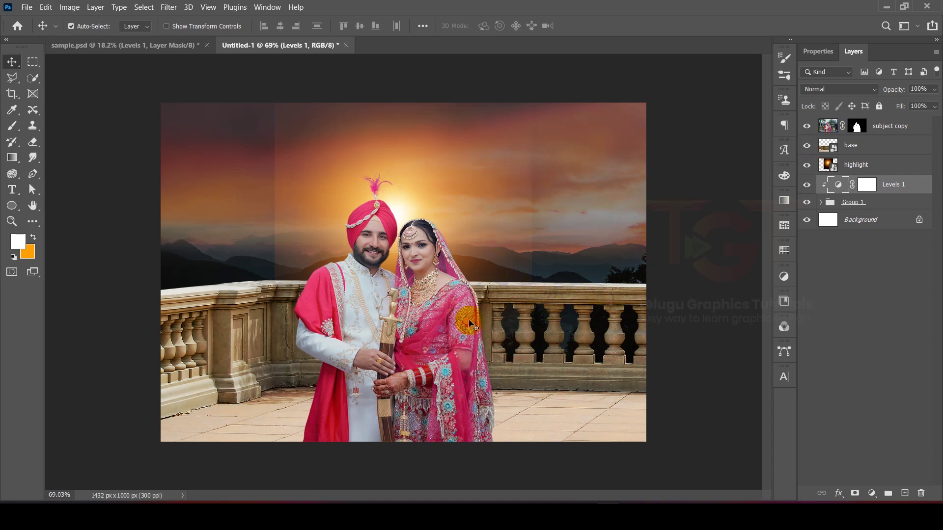
left_click(807, 127)
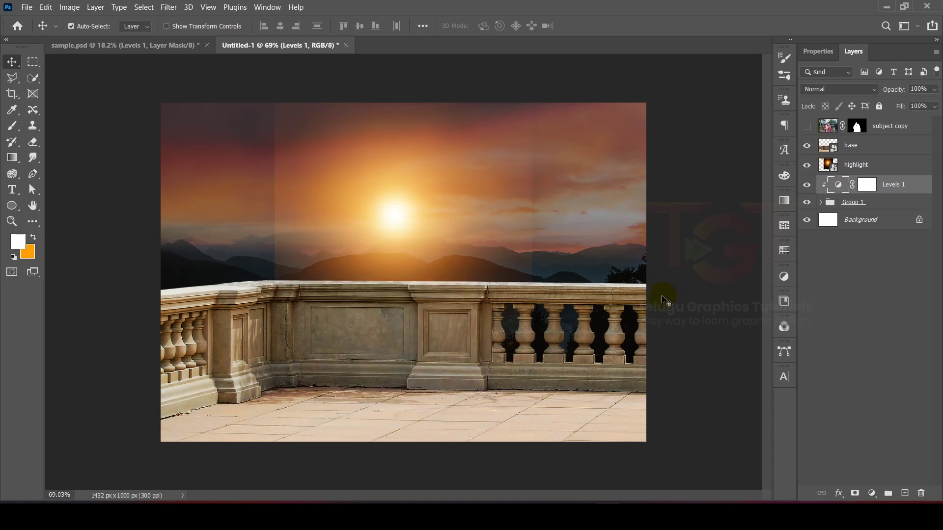
scroll(665, 300, "up", 1)
Add a Levels adjustment layer above base and clip it to the base layer.
left_click(868, 152)
left_click(871, 493)
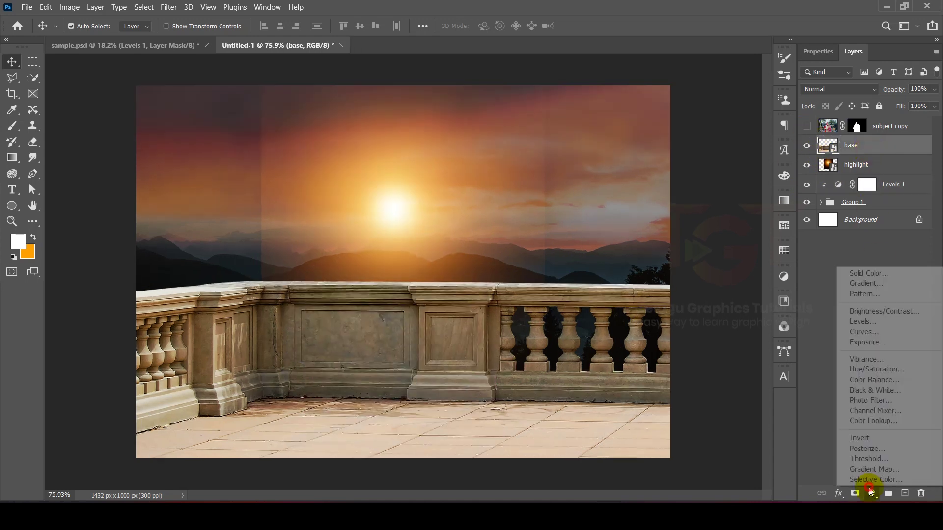
left_click(862, 321)
left_click(853, 51)
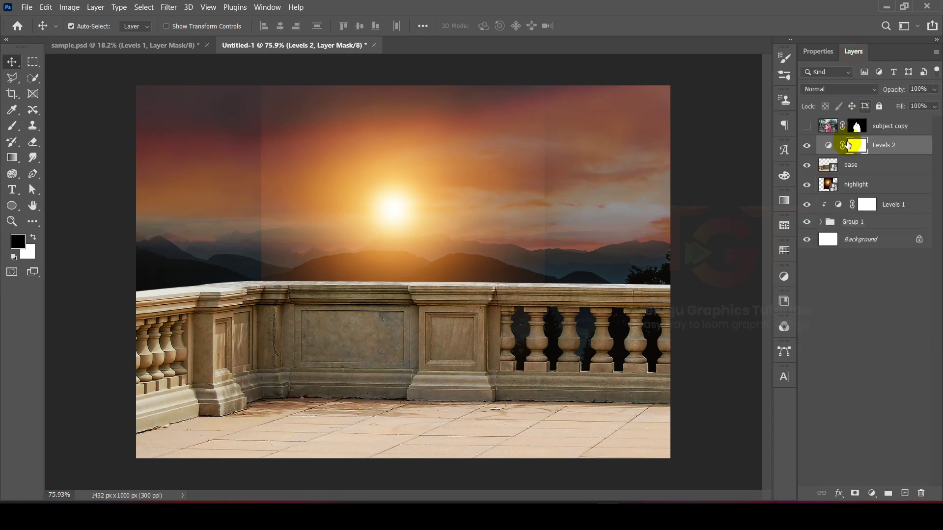
right_click(905, 148)
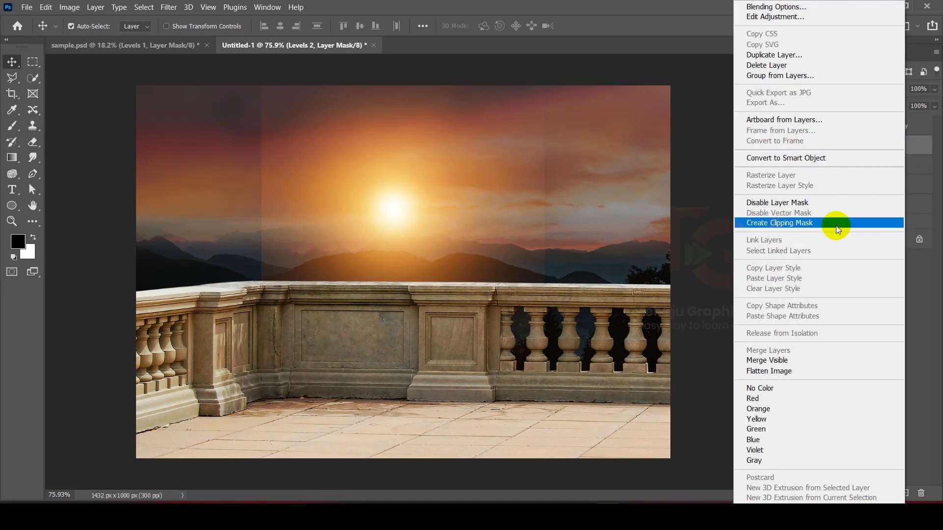
left_click(809, 225)
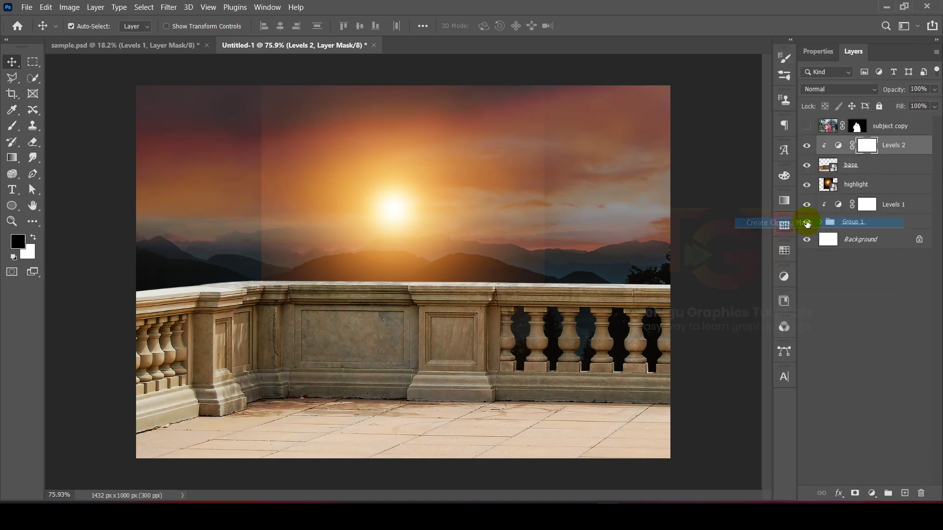
Adjust the terrace in Levels 2 with input levels 21, 0.92 and 241, and output levels 14 and 224.
double_click(838, 147)
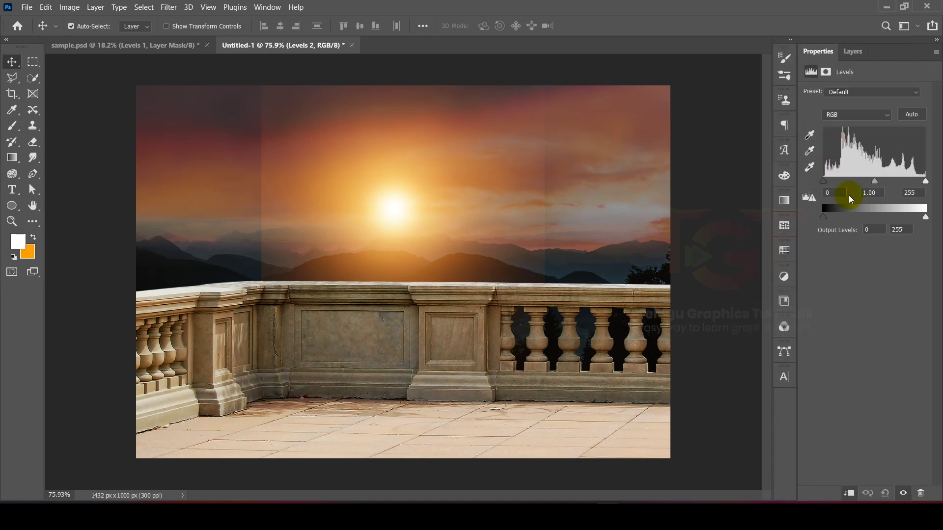
left_click_drag(826, 185, 829, 181)
left_click_drag(825, 216, 829, 216)
left_click_drag(878, 181, 881, 181)
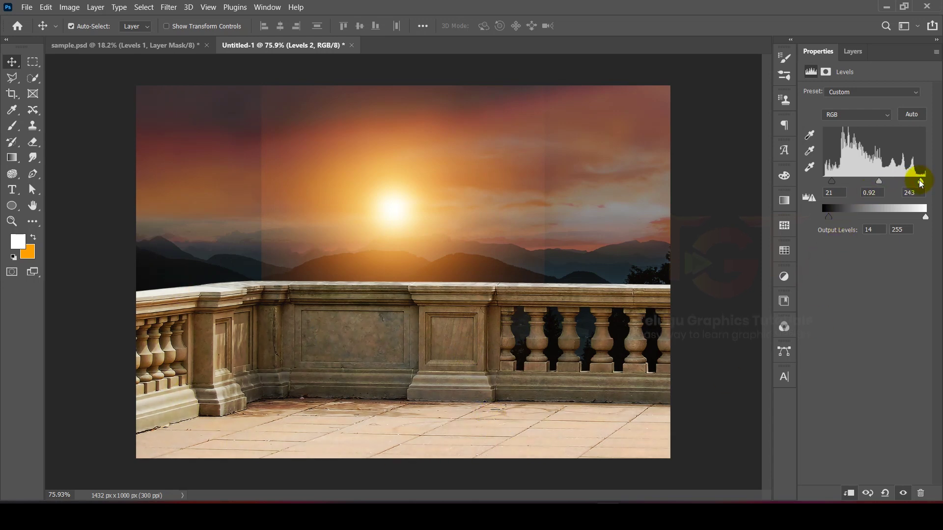
left_click_drag(924, 221, 915, 219)
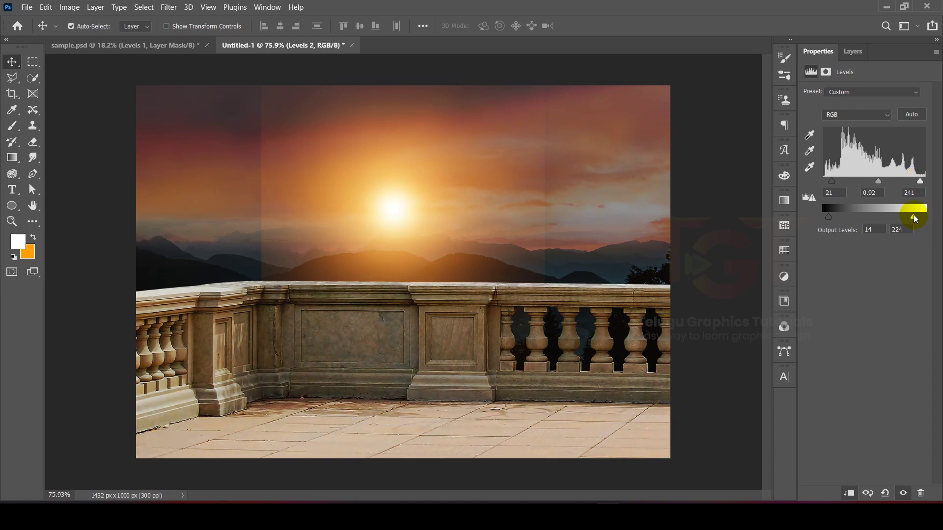
left_click(853, 51)
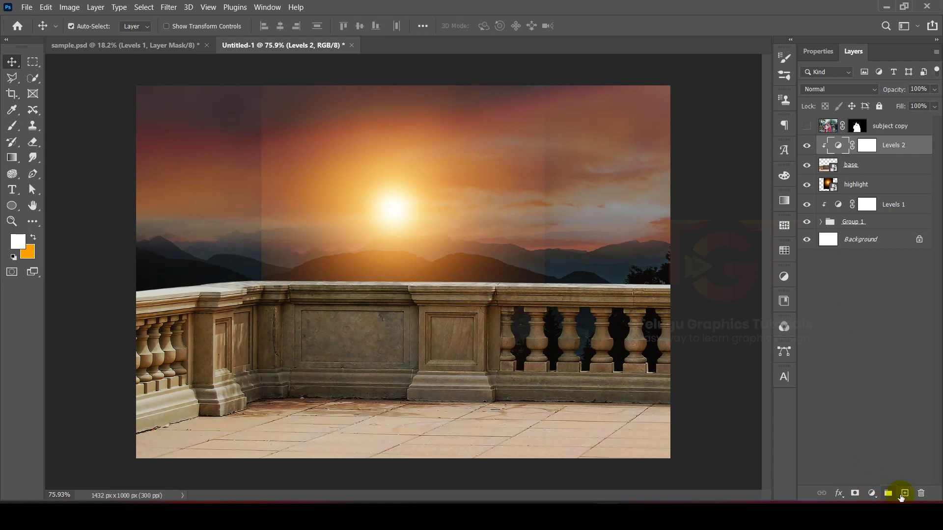
Add a new layer above Levels 2 filled with the orange background color, and clip it to the base layer.
left_click(904, 494)
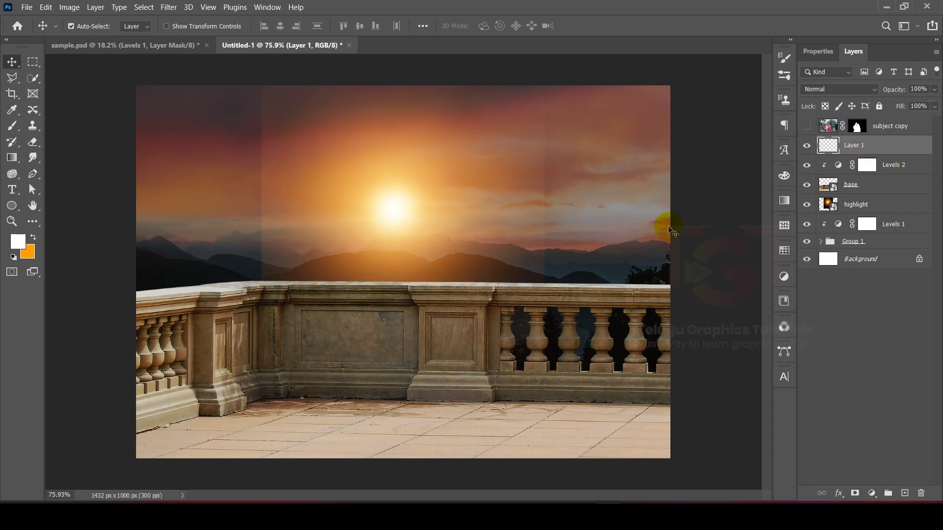
left_click(34, 255)
left_click_drag(738, 262, 739, 218)
left_click(834, 213)
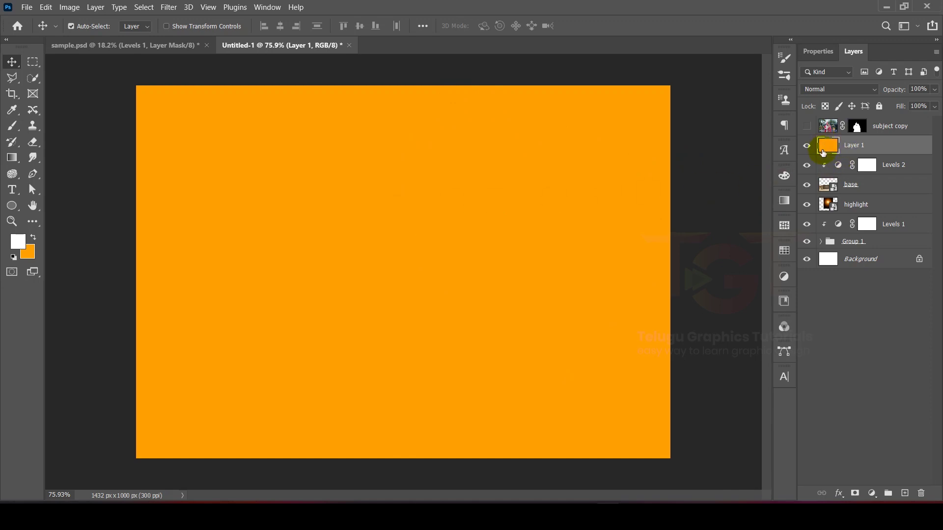
right_click(892, 147)
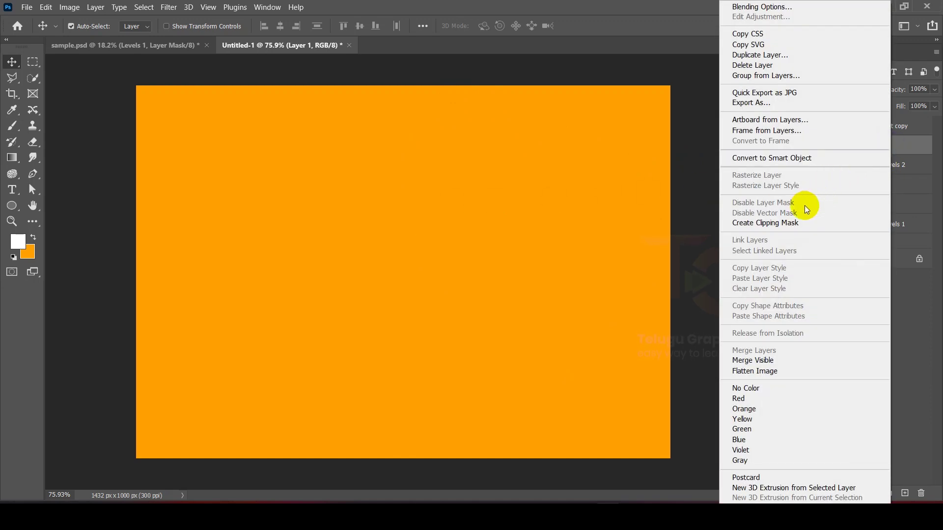
left_click(792, 223)
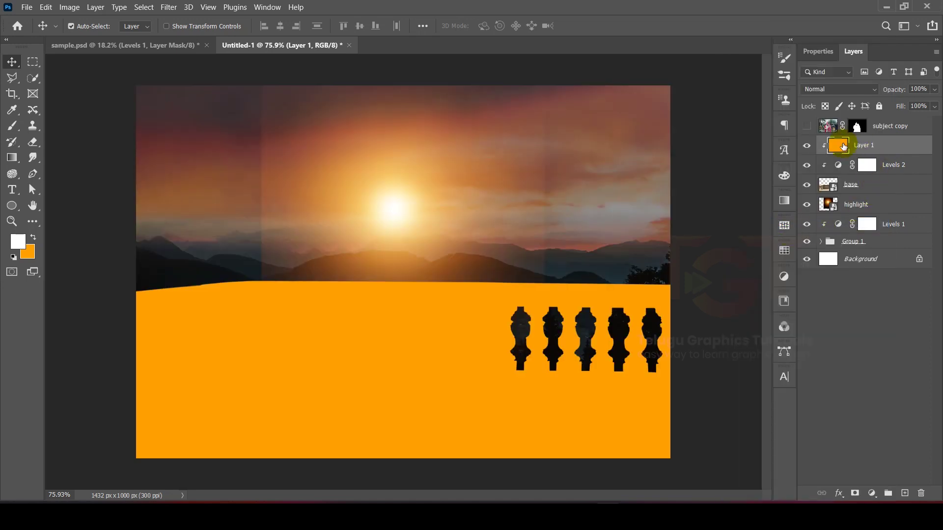
Preview the Screen blend mode on the clipped orange layer.
left_click(848, 185)
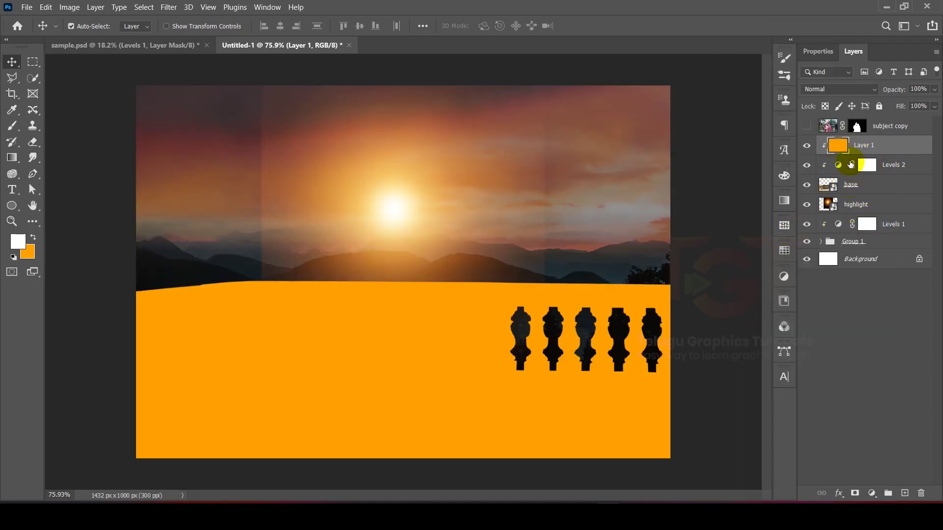
left_click(841, 146)
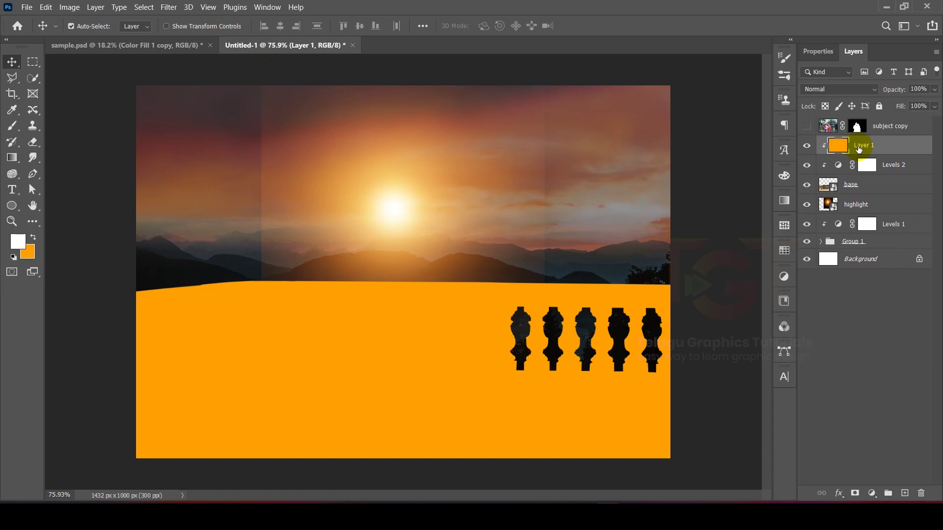
left_click(818, 90)
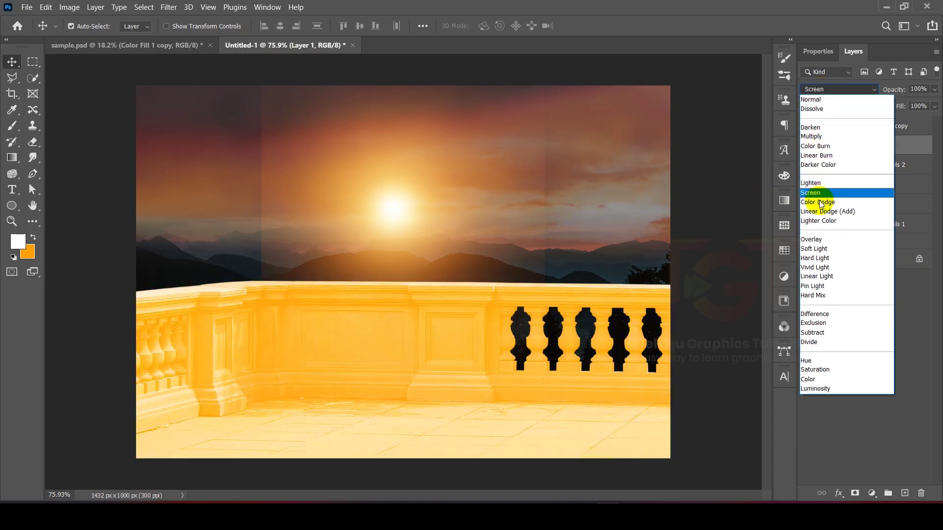
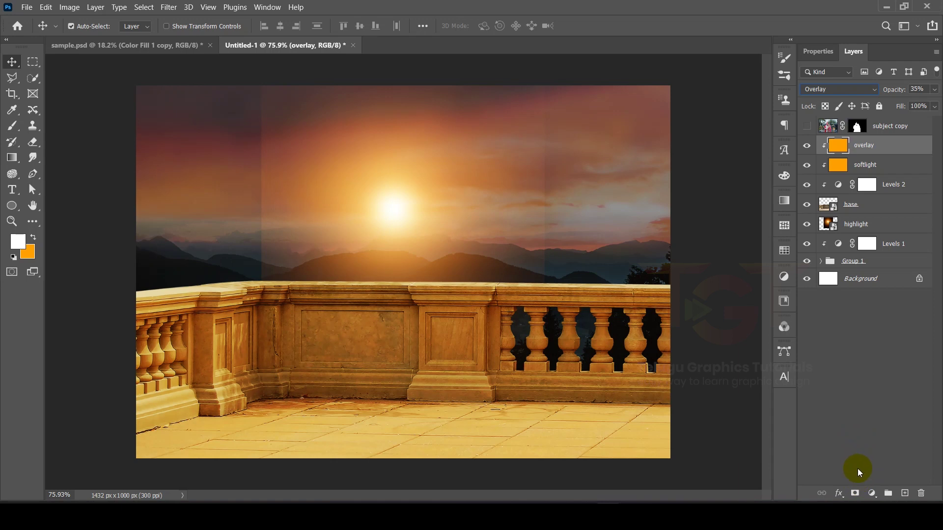
Add a layer mask to the overlay layer, invert it to black, and ready the Brush tool with white as foreground color.
left_click(854, 492)
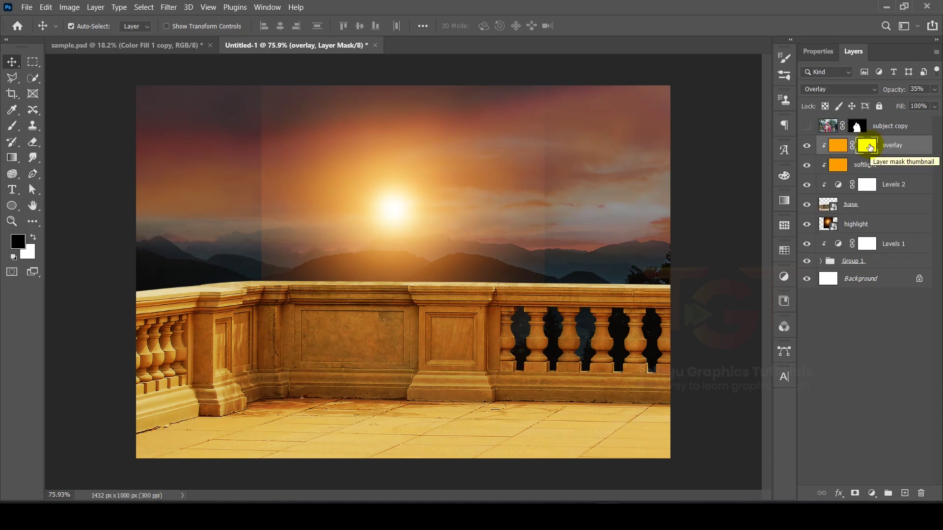
left_click_drag(869, 147, 871, 149)
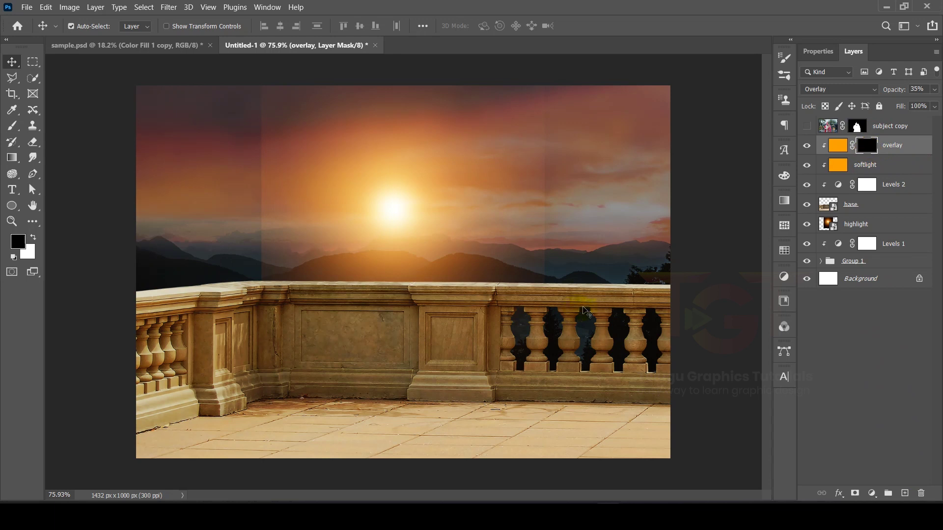
left_click(12, 126)
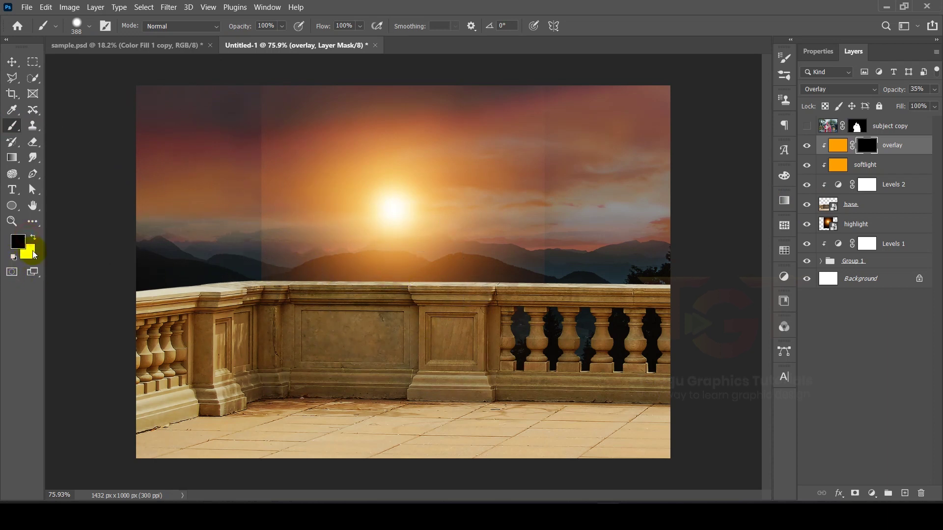
left_click(32, 238)
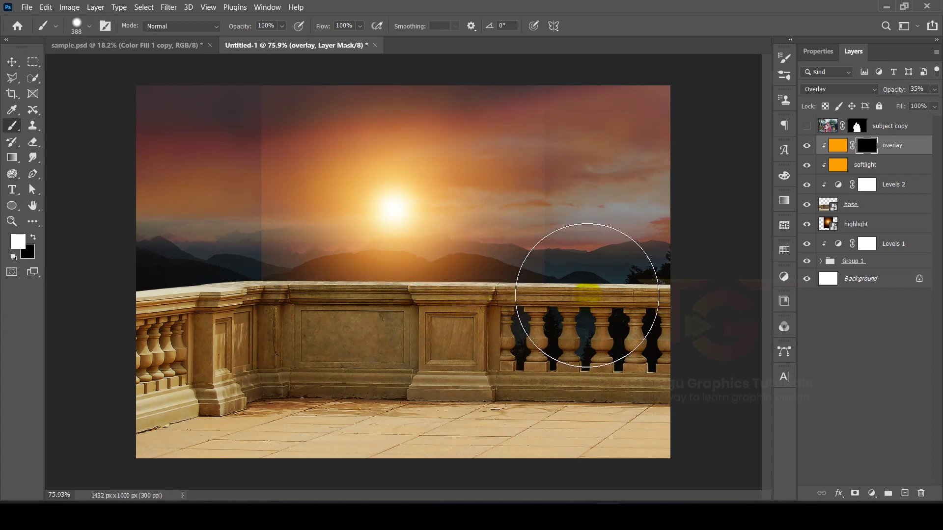
Try resizing the brush directly over the canvas to 332 px with 57% hardness.
left_click(556, 293)
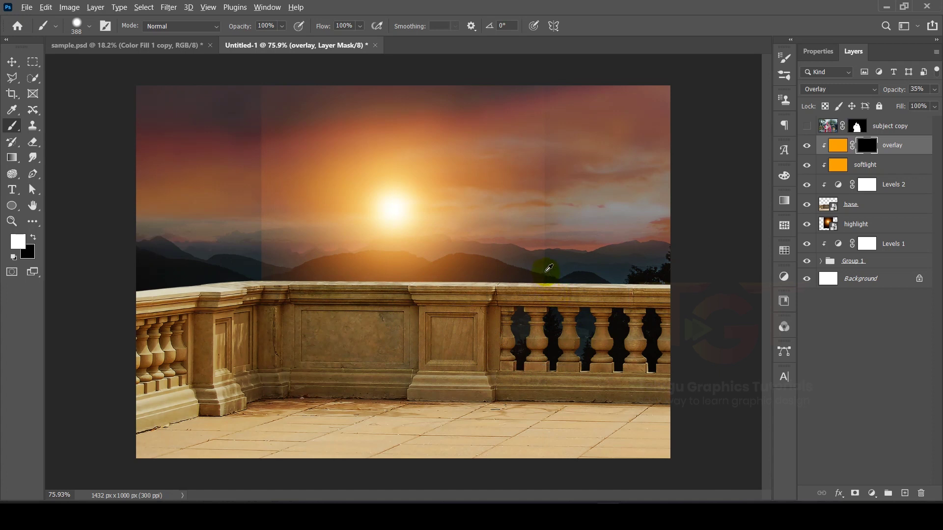
right_click(546, 271, "alt")
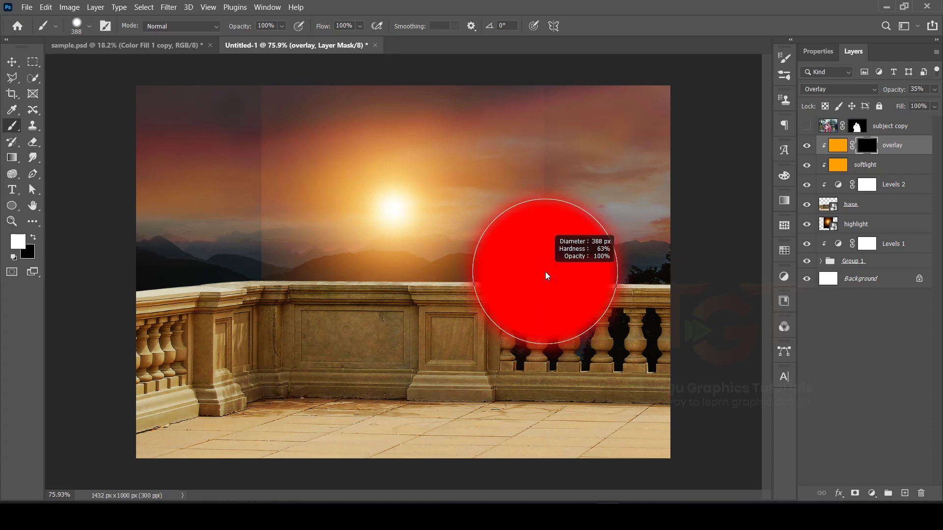
mouse_move(547, 276)
left_mouse_down()
mouse_move(468, 277)
mouse_move(536, 280)
left_mouse_up()
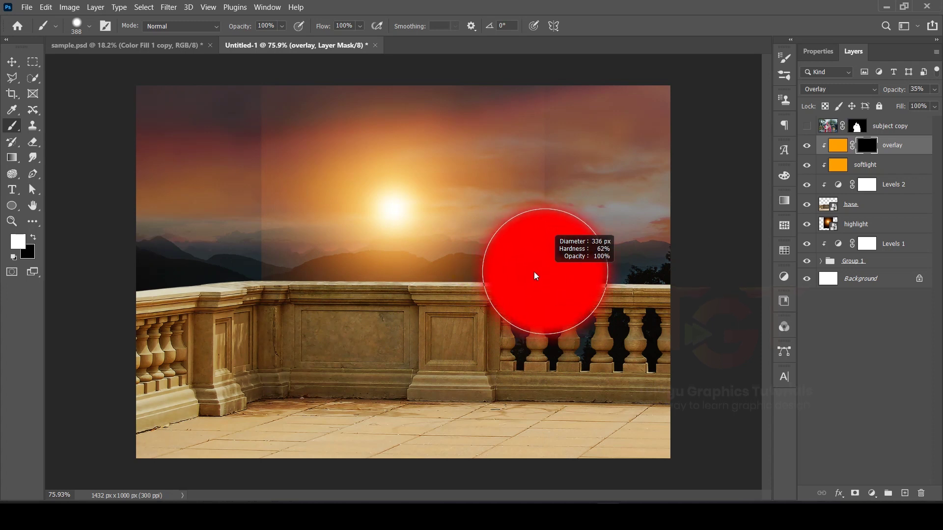
mouse_move(539, 210)
left_mouse_down()
mouse_move(522, 152)
mouse_move(535, 215)
left_mouse_up()
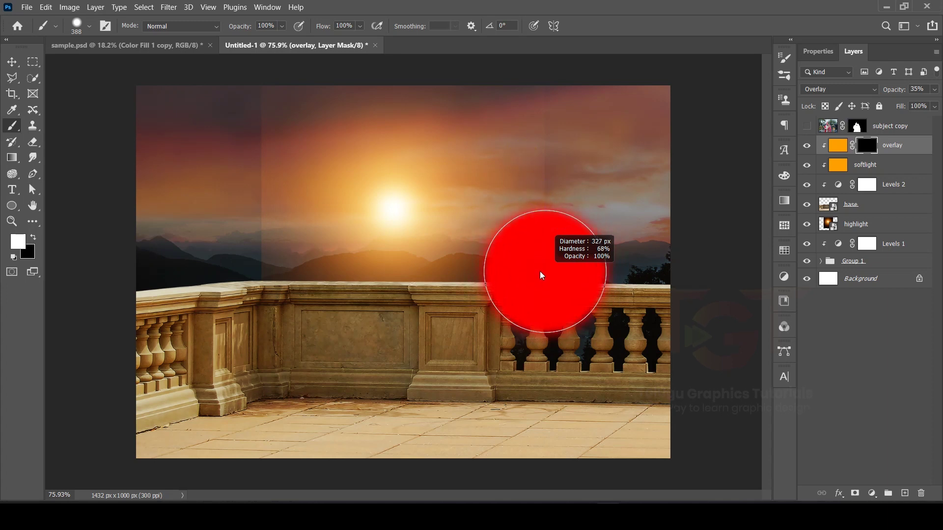
mouse_move(558, 364)
left_mouse_down()
mouse_move(566, 260)
mouse_move(545, 252)
left_mouse_up()
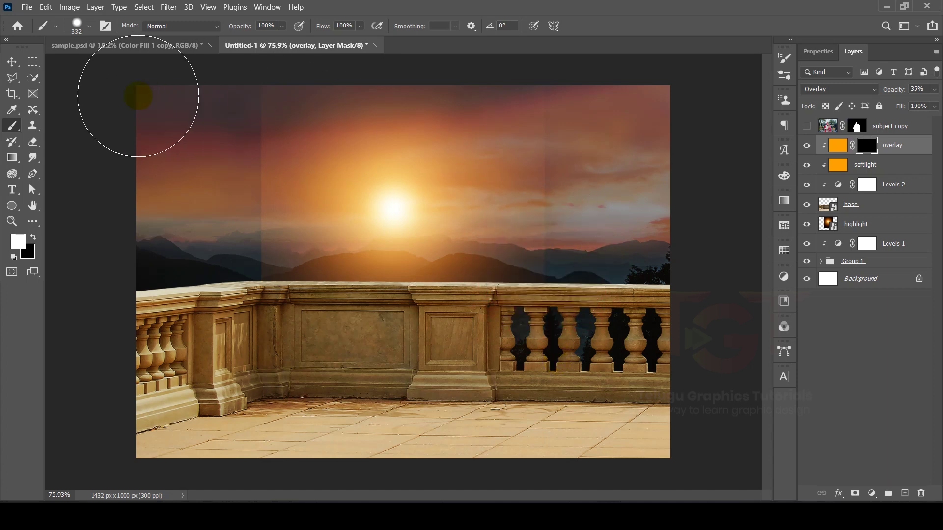
left_click(76, 26)
left_click(75, 26)
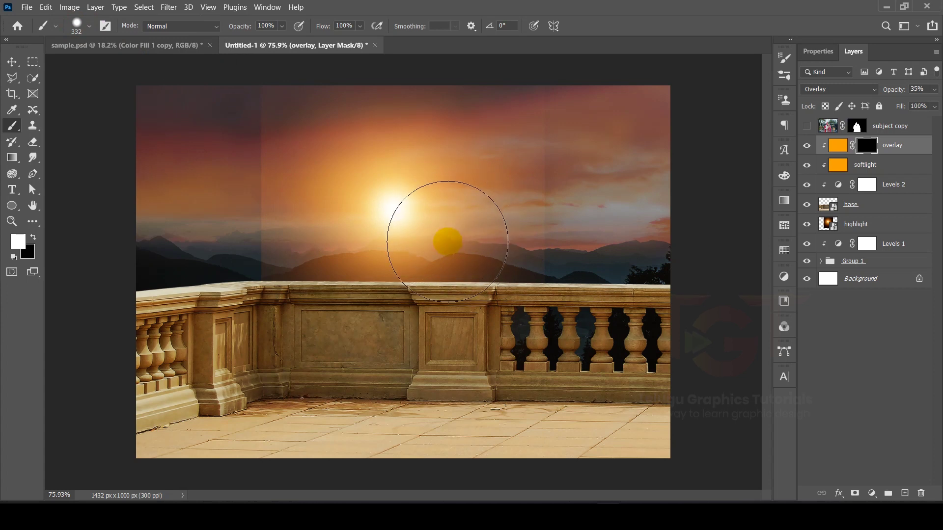
Set the Soft Round brush to 11% hardness and a size of 17 px.
right_click(447, 241)
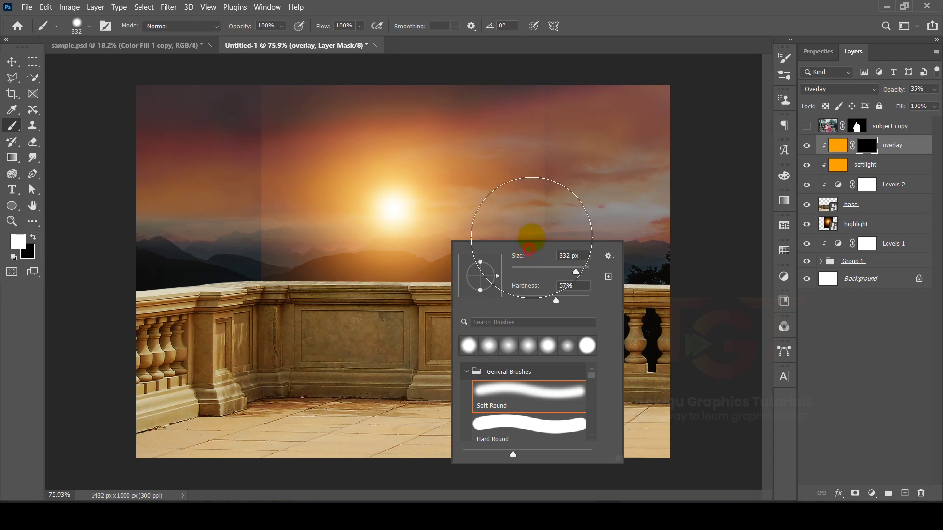
right_click(397, 172)
right_click(267, 174)
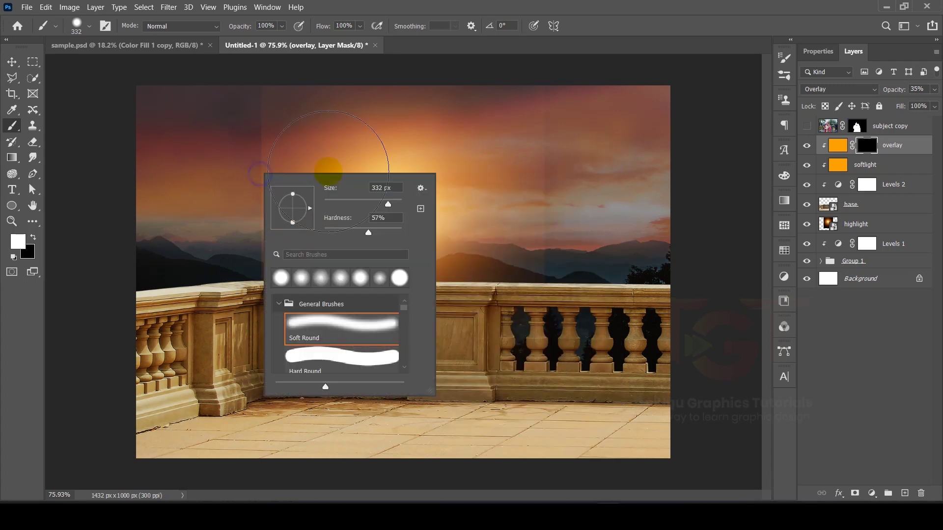
right_click(428, 156)
right_click(379, 149)
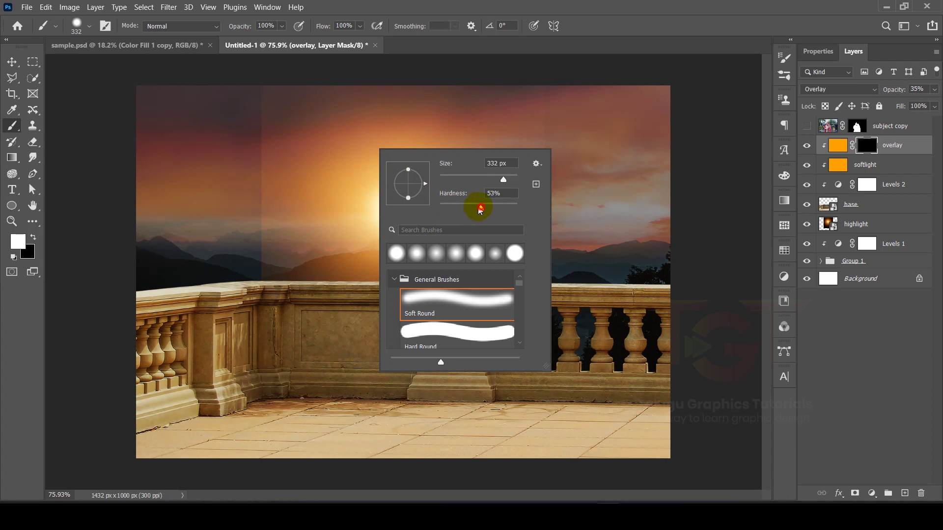
left_click_drag(480, 208, 448, 208)
left_click_drag(503, 180, 446, 179)
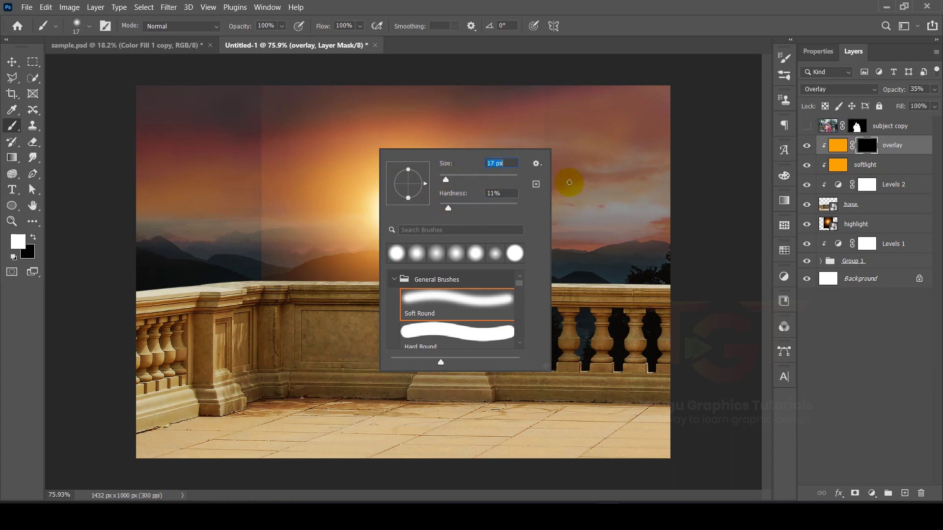
left_click(581, 231)
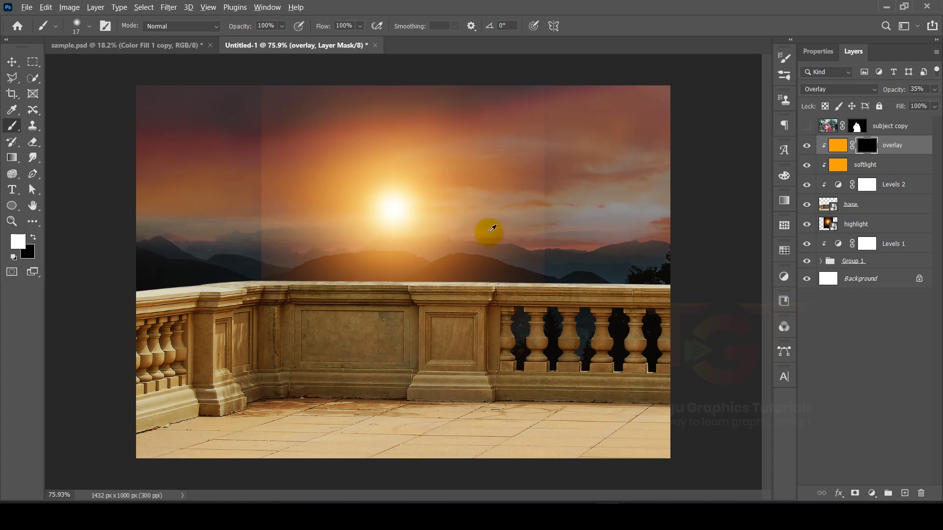
Paint white on the overlay mask along the right end of the railing's top surface with a 51 px brush.
mouse_move(480, 219)
left_mouse_down()
mouse_move(536, 244)
mouse_move(509, 236)
left_mouse_up()
scroll(609, 270, "up", 3)
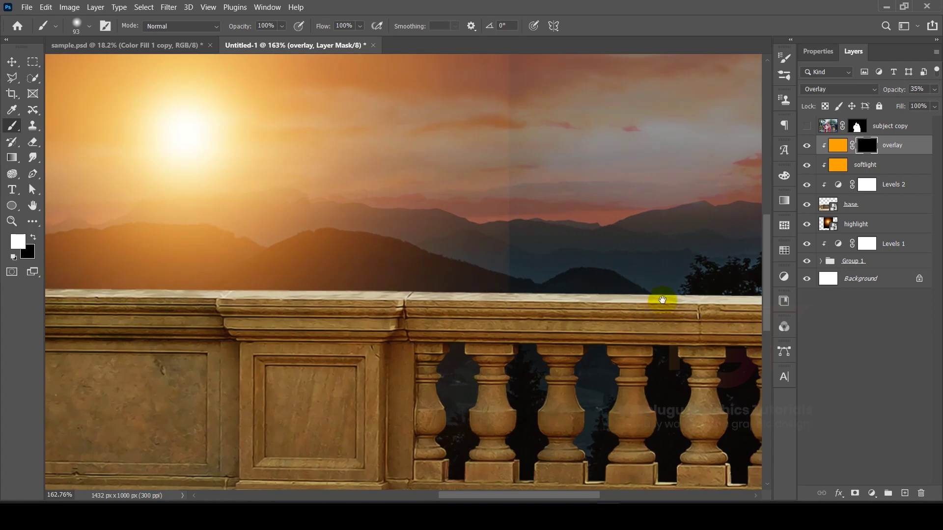
scroll(638, 292, "down", 3)
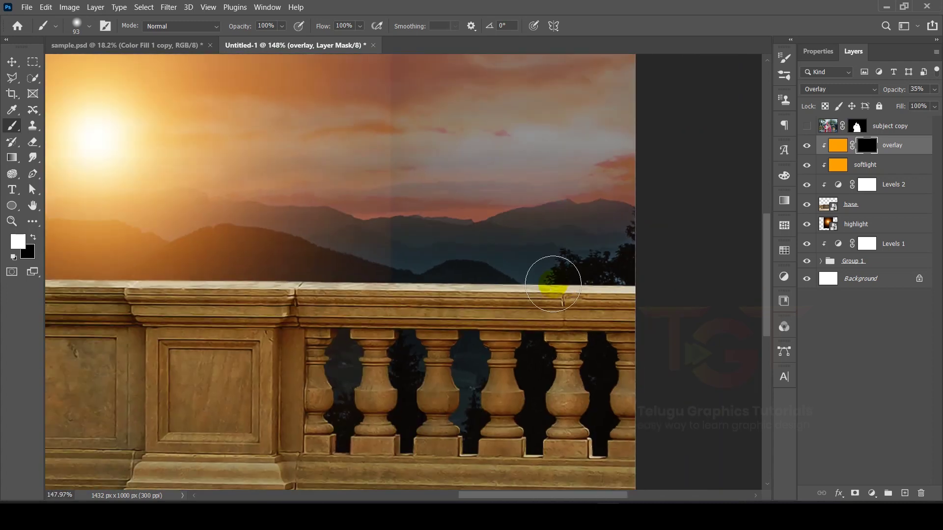
scroll(551, 279, "up", 2)
left_click_drag(563, 277, 533, 281)
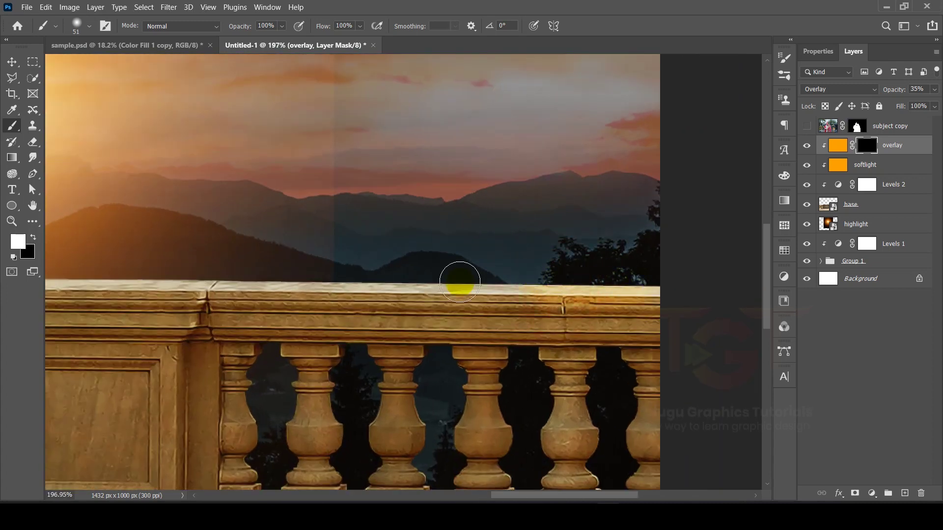
scroll(535, 278, "down", 2)
Extend the white mask painting toward the central pillar along the railing's top with a 32 px brush, touching up its end in black.
left_click_drag(281, 227, 437, 269)
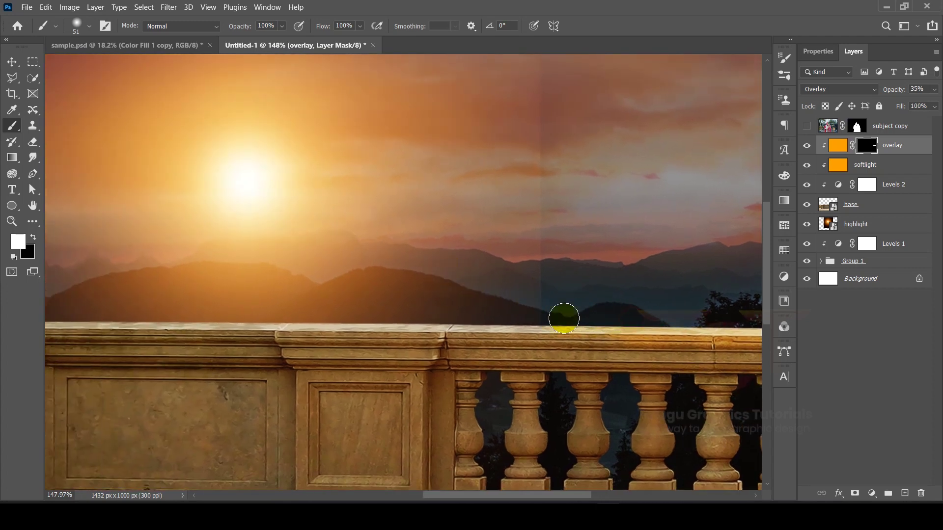
mouse_move(541, 317)
left_mouse_down()
mouse_move(550, 300)
mouse_move(532, 299)
left_mouse_up()
scroll(550, 316, "up", 5)
left_click_drag(568, 326, 392, 319)
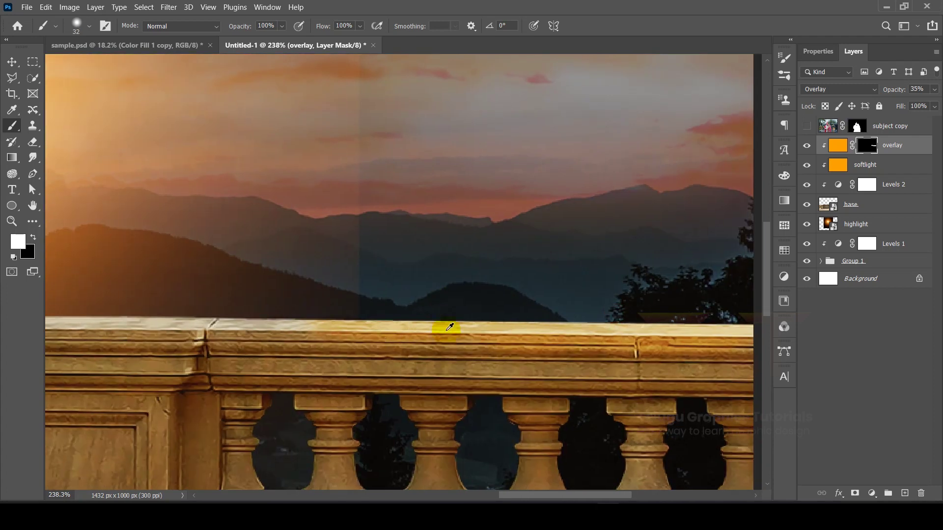
scroll(447, 326, "down", 3)
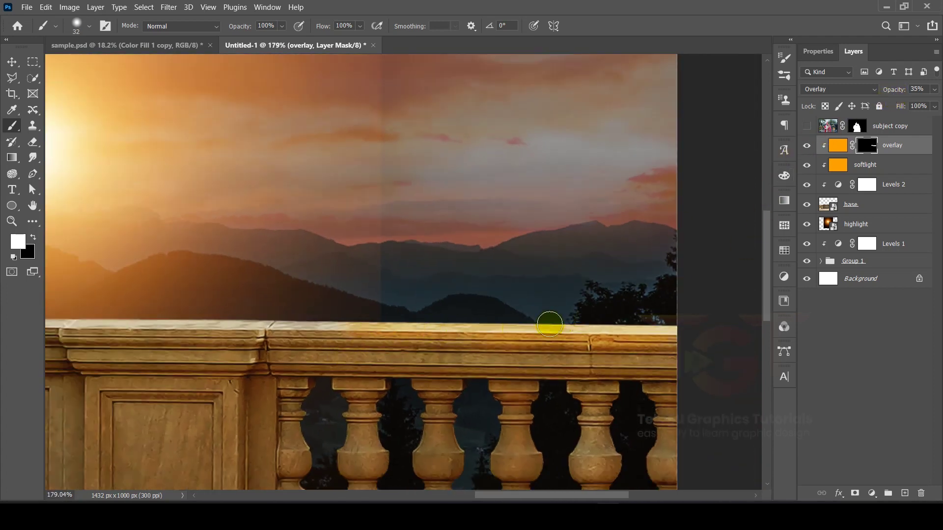
key("x")
mouse_move(337, 333)
left_mouse_down()
mouse_move(656, 338)
mouse_move(605, 343)
mouse_move(662, 333)
mouse_move(332, 336)
left_mouse_up()
key("x")
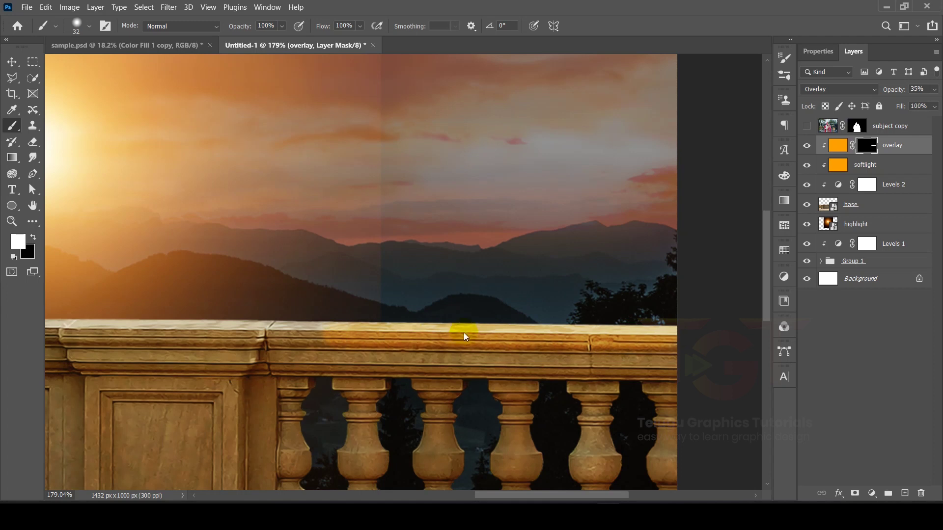
Set the overlay layer's opacity to 100% and paint black on its mask over the railing's front face below the top surface.
left_click_drag(890, 90, 942, 92)
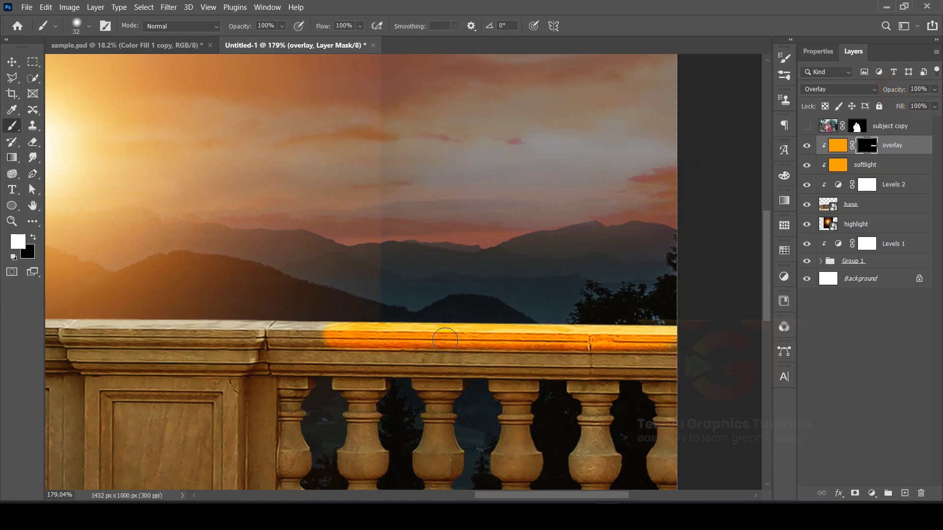
key("x")
left_click_drag(321, 343, 686, 343)
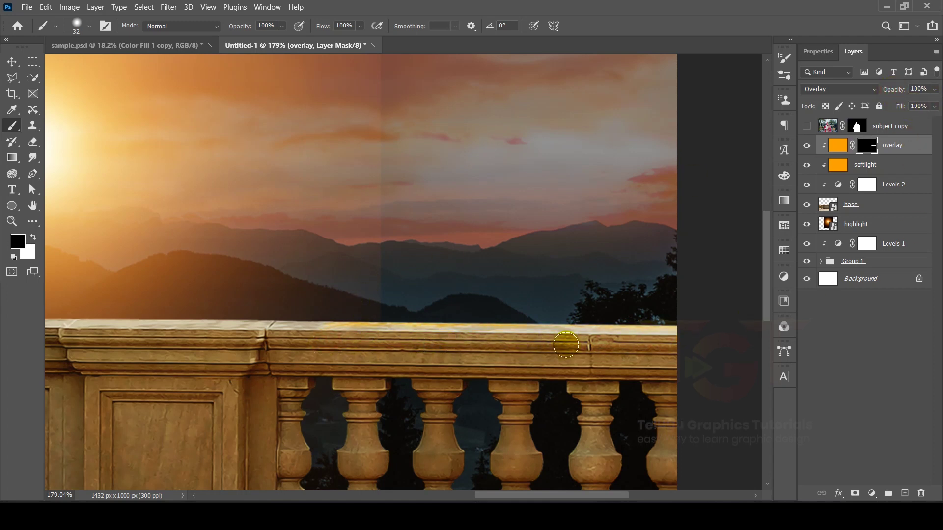
key("x")
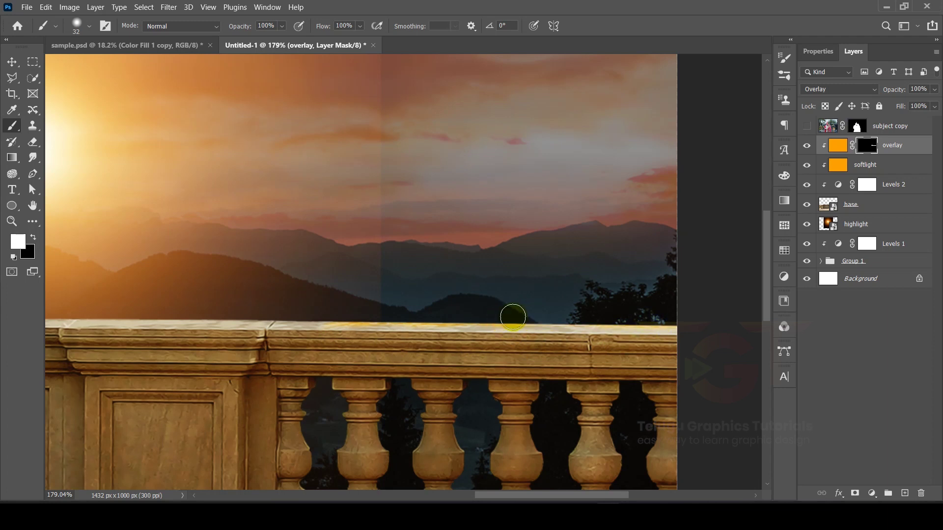
Paint white on the overlay mask along the rest of the railing's top surface, finishing with a 5 px brush.
left_click_drag(517, 317, 631, 319)
mouse_move(473, 320)
left_mouse_down()
mouse_move(274, 319)
mouse_move(637, 367)
mouse_move(216, 358)
mouse_move(570, 372)
left_mouse_up()
mouse_move(684, 378)
left_mouse_down()
mouse_move(430, 371)
mouse_move(531, 338)
left_mouse_up()
left_click_drag(531, 337, 241, 367)
mouse_move(293, 394)
left_mouse_down()
mouse_move(275, 394)
mouse_move(309, 381)
mouse_move(253, 385)
mouse_move(500, 368)
mouse_move(357, 368)
mouse_move(481, 359)
mouse_move(296, 360)
left_mouse_up()
key("bracketleft")
left_click_drag(296, 360, 318, 357)
Paint a thin orange rim light down the left edge of the second baluster beside the central pillar with the 5 px brush.
scroll(324, 359, "down", 6)
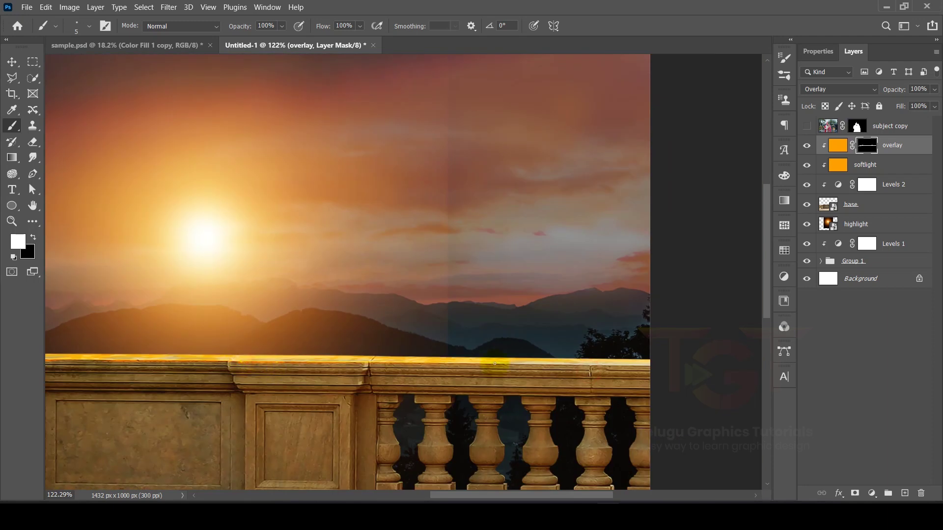
scroll(365, 343, "up", 1)
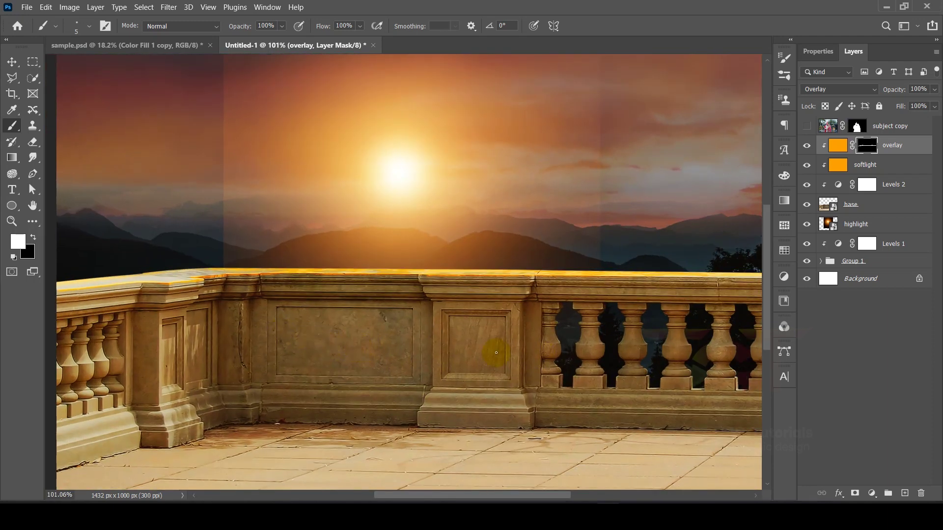
scroll(494, 350, "down", 2)
scroll(536, 328, "up", 7)
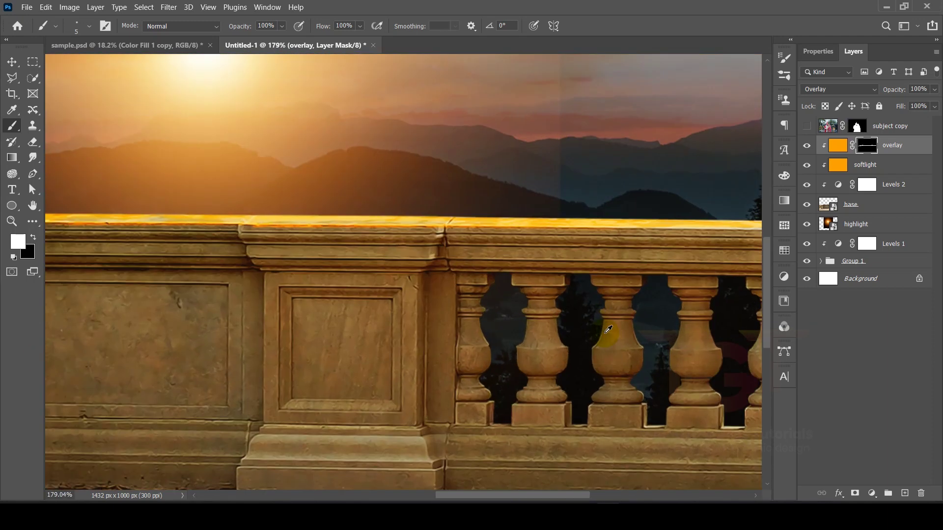
scroll(537, 327, "up", 4)
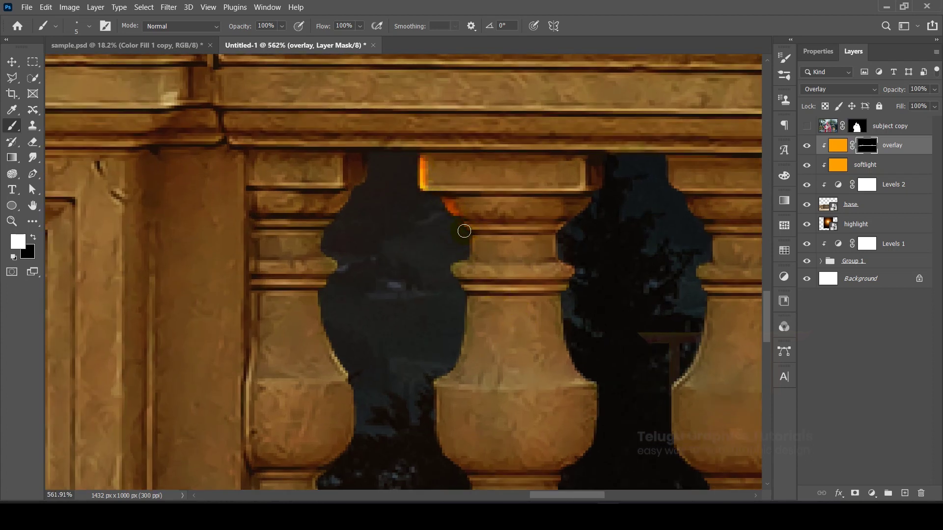
left_click_drag(466, 319, 440, 377)
left_click_drag(421, 414, 409, 261)
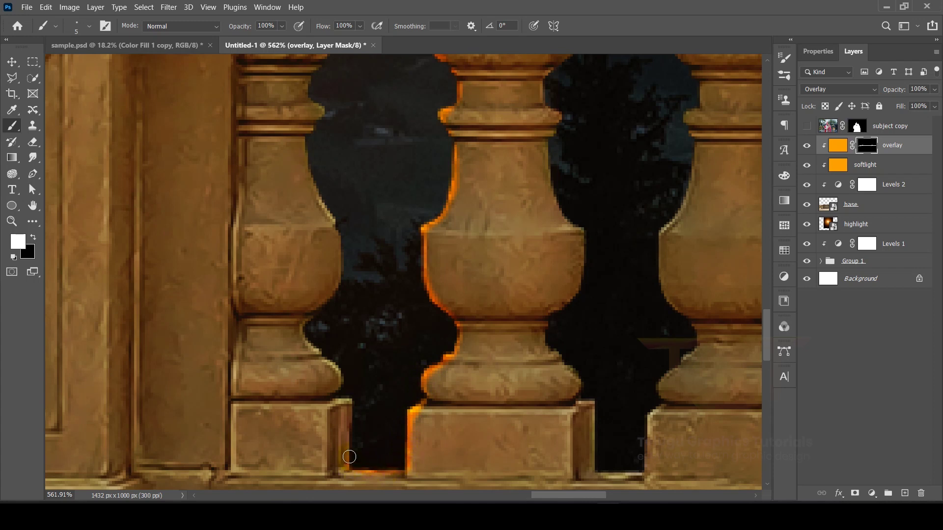
Paint the rim light along the right edge of the first baluster, next to the central pillar.
mouse_move(349, 457)
left_mouse_down()
mouse_move(316, 316)
mouse_move(354, 363)
left_mouse_up()
mouse_move(360, 359)
left_mouse_down()
mouse_move(352, 215)
mouse_move(396, 360)
left_mouse_up()
mouse_move(392, 351)
left_mouse_down()
mouse_move(404, 266)
mouse_move(438, 196)
left_mouse_up()
scroll(440, 196, "down", 4)
left_click_drag(603, 217, 444, 202)
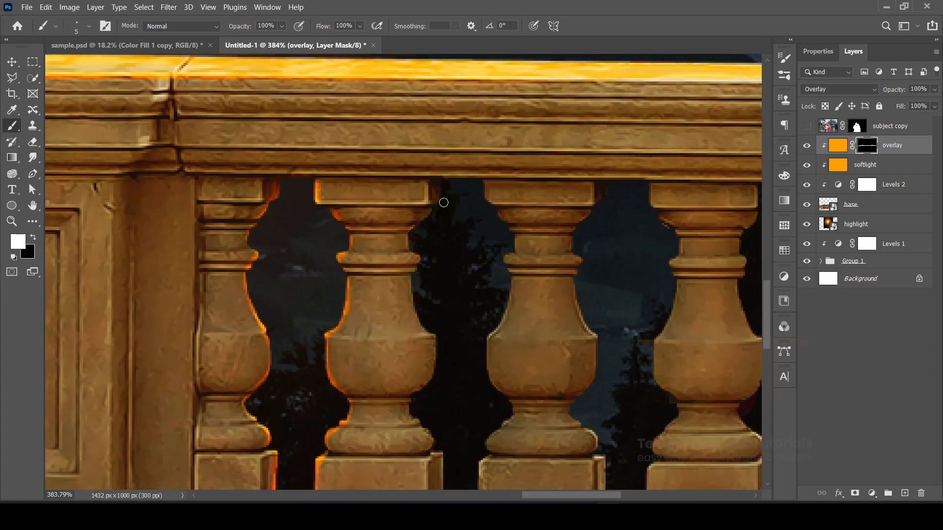
Paint the rim light along the right edge of the second baluster and the facing left edge of the third.
left_click_drag(416, 279, 436, 345)
mouse_move(467, 474)
left_mouse_down()
mouse_move(431, 250)
mouse_move(415, 352)
mouse_move(499, 346)
mouse_move(533, 293)
left_mouse_up()
scroll(432, 295, "up", 4)
left_click_drag(505, 275, 521, 381)
mouse_move(520, 382)
left_mouse_down()
mouse_move(512, 369)
mouse_move(520, 423)
left_mouse_up()
scroll(512, 370, "down", 2)
scroll(522, 340, "up", 2)
Continue the rim light along the third baluster's right edge and down the fourth baluster's left edge.
left_click_drag(521, 423, 467, 203)
mouse_move(467, 204)
left_mouse_down()
mouse_move(450, 313)
mouse_move(515, 307)
left_mouse_up()
mouse_move(515, 307)
left_mouse_down()
mouse_move(497, 396)
mouse_move(532, 331)
left_mouse_up()
mouse_move(539, 442)
left_mouse_down()
mouse_move(501, 387)
mouse_move(540, 231)
left_mouse_up()
left_click_drag(540, 231, 499, 344)
left_click_drag(465, 237, 487, 324)
mouse_move(628, 191)
left_mouse_down()
mouse_move(632, 211)
mouse_move(599, 340)
left_mouse_up()
left_click_drag(599, 344, 485, 161)
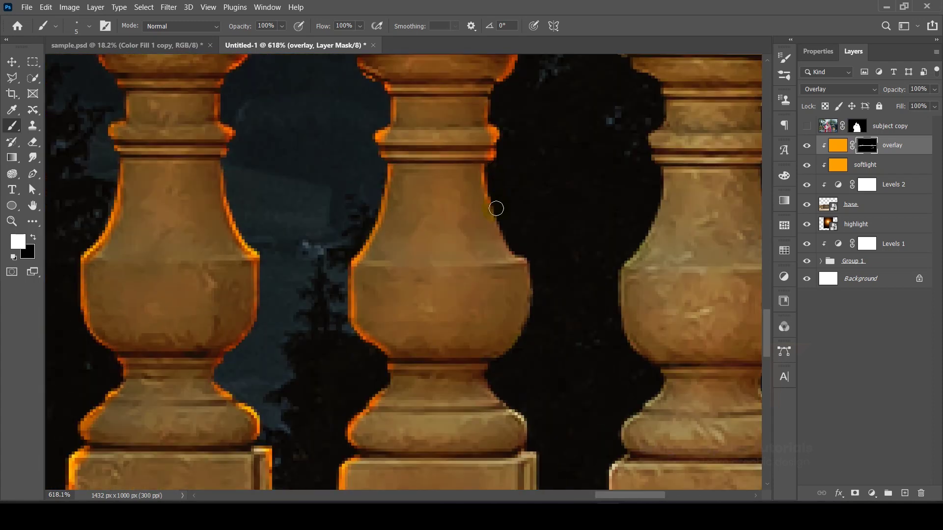
Paint the rim light on the fourth baluster's right edge and fifth baluster's left edge, correcting overspill on the mask in black.
left_click_drag(496, 209, 529, 311)
mouse_move(545, 305)
left_mouse_down()
mouse_move(537, 209)
mouse_move(519, 353)
mouse_move(447, 398)
left_mouse_up()
mouse_move(508, 192)
left_mouse_down()
mouse_move(527, 283)
mouse_move(464, 455)
left_mouse_up()
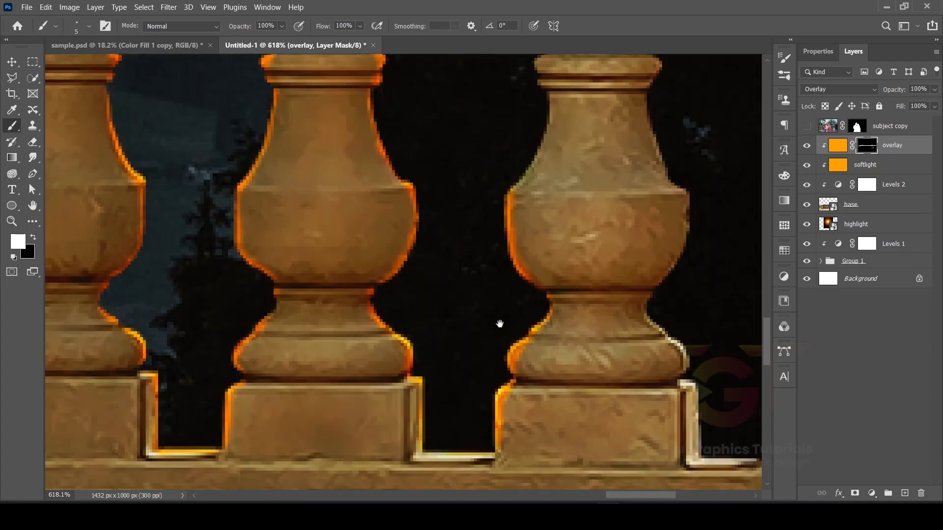
left_click_drag(500, 325, 501, 357)
key("x")
mouse_move(510, 445)
left_mouse_down()
mouse_move(530, 276)
mouse_move(519, 228)
left_mouse_up()
key("x")
left_click_drag(490, 236, 490, 372)
left_click_drag(513, 364, 550, 275)
left_click_drag(511, 305, 440, 265)
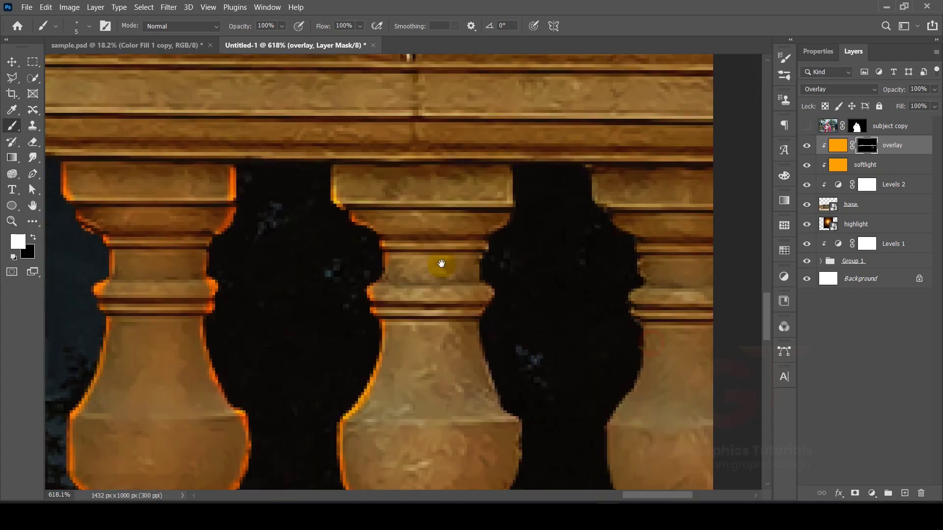
Paint the rim light along the fifth baluster's right edge and the left edge of the last baluster at the canvas border.
left_click_drag(511, 169, 481, 334)
mouse_move(513, 358)
left_mouse_down()
mouse_move(480, 241)
mouse_move(490, 334)
left_mouse_up()
left_click_drag(490, 333, 484, 186)
mouse_move(484, 186)
left_mouse_down()
mouse_move(467, 229)
mouse_move(554, 349)
mouse_move(570, 402)
left_mouse_up()
key("x")
key("x")
mouse_move(565, 333)
left_mouse_down()
mouse_move(584, 240)
mouse_move(578, 383)
left_mouse_up()
left_click_drag(594, 214, 560, 359)
left_click_drag(564, 216, 577, 364)
left_click_drag(579, 240, 600, 316)
scroll(545, 334, "down", 15)
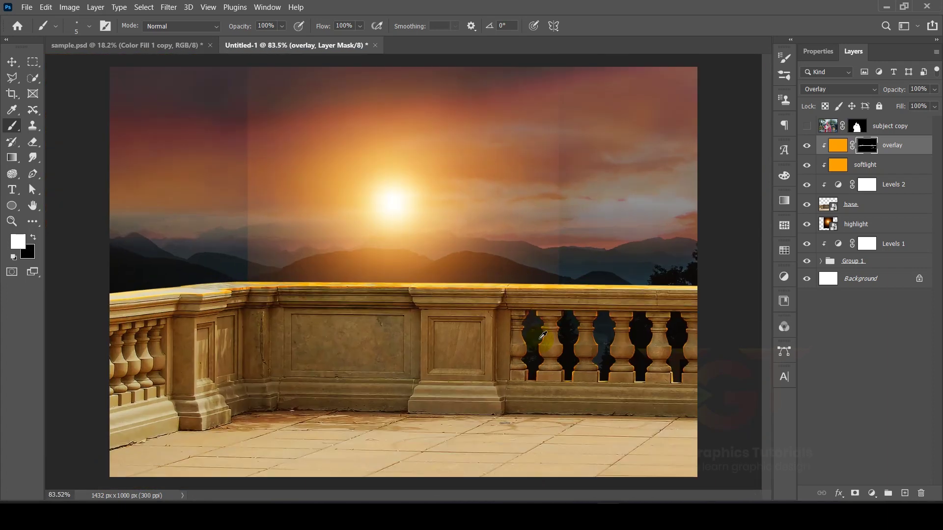
Touch up the rim light along the terrace's top railing on the overlay layer's mask, alternating between white and black.
scroll(680, 287, "up", 13)
left_click(633, 269)
left_click_drag(633, 270, 531, 264)
key("x")
left_click_drag(446, 281, 627, 284)
left_click_drag(393, 285, 681, 287)
left_click_drag(726, 290, 231, 295)
scroll(231, 295, "down", 13)
key("x")
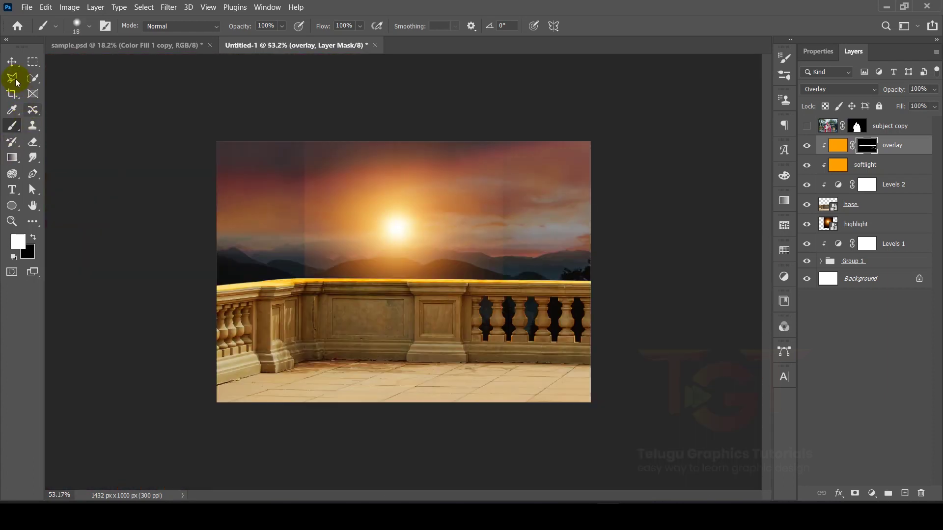
Add a layer mask to the highlight layer that holds the sun glow.
left_click(12, 62)
left_click(410, 226)
scroll(422, 236, "up", 2)
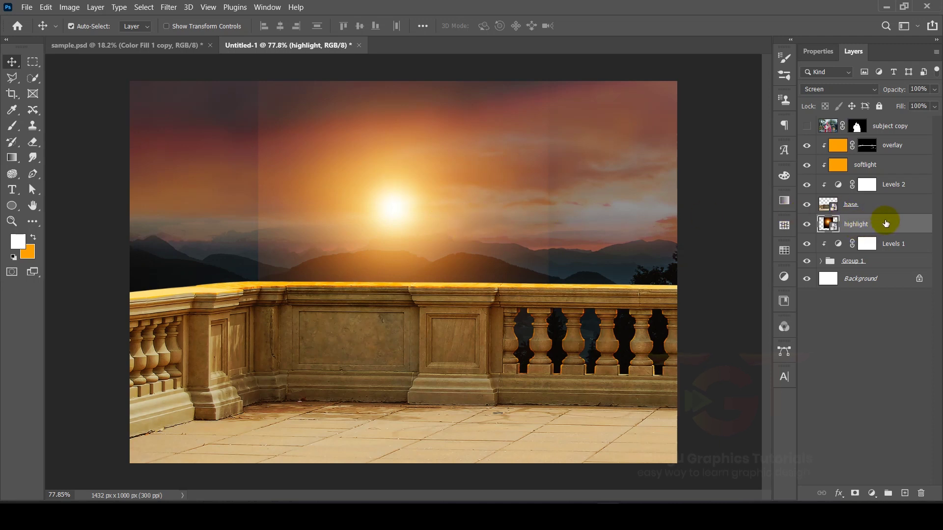
left_click(855, 492)
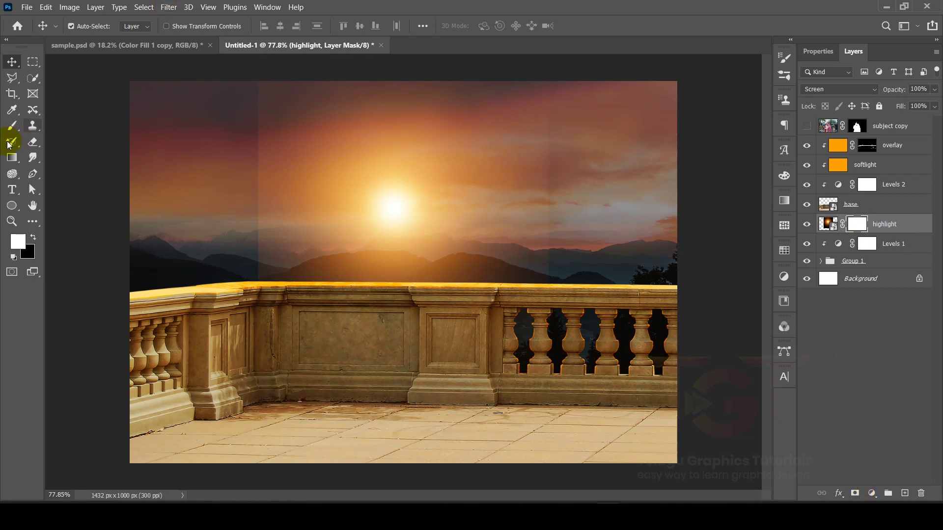
Fill the highlight mask with a radial Foreground to Background gradient from white at the sun to black outward, with Reverse off.
left_click(12, 157)
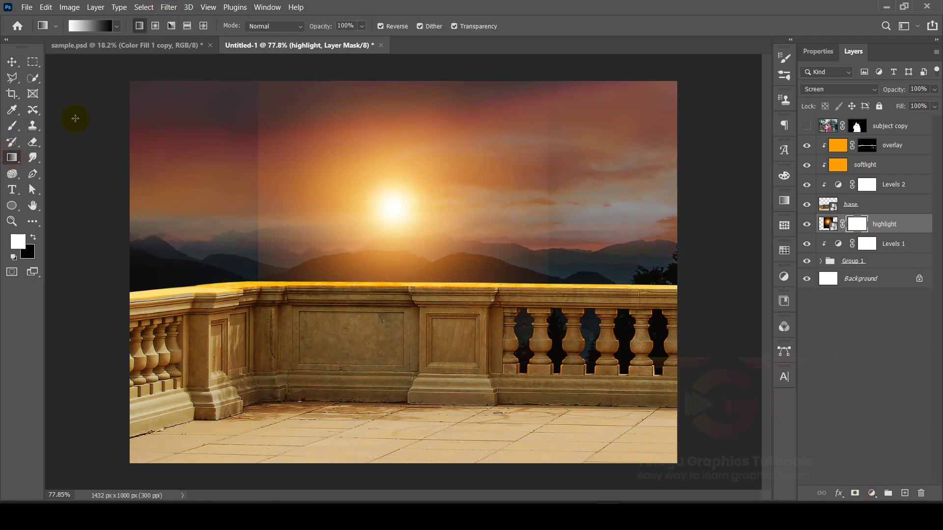
left_click(155, 27)
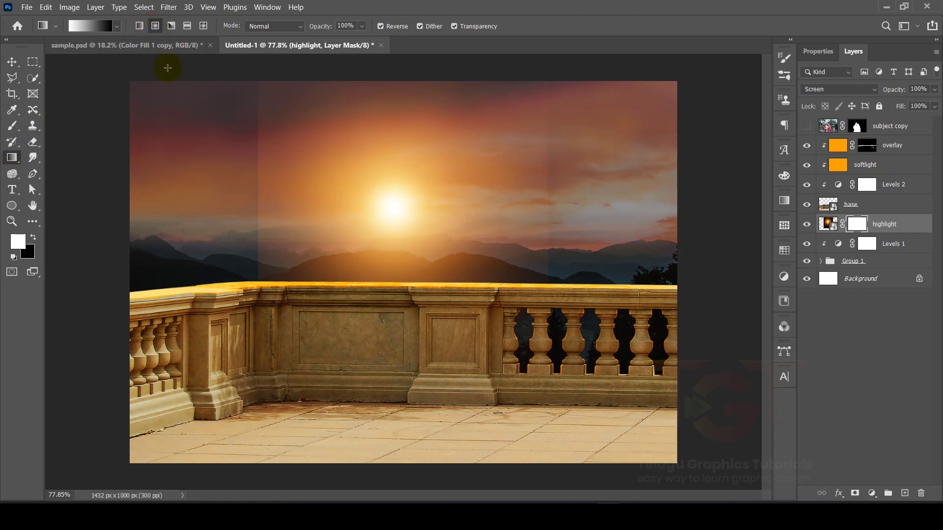
left_click(76, 26)
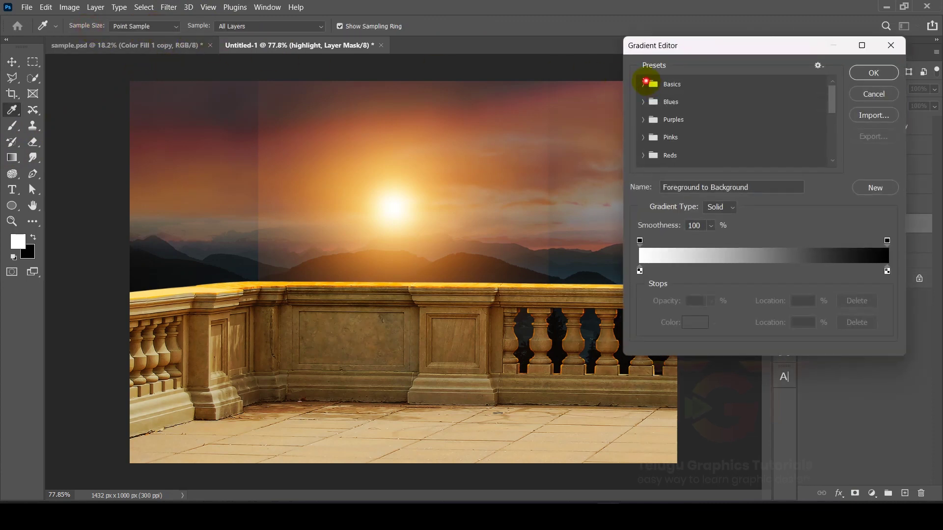
left_click(646, 83)
left_click(869, 73)
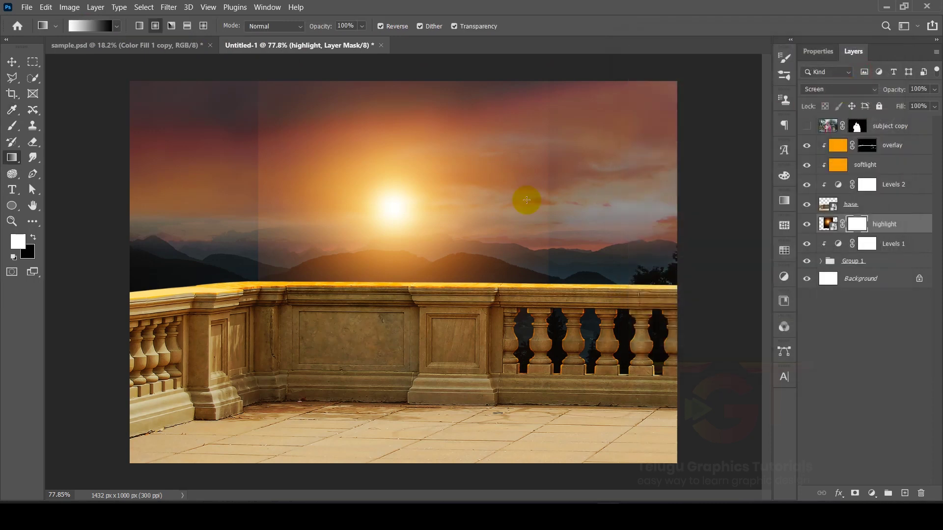
left_click(381, 27)
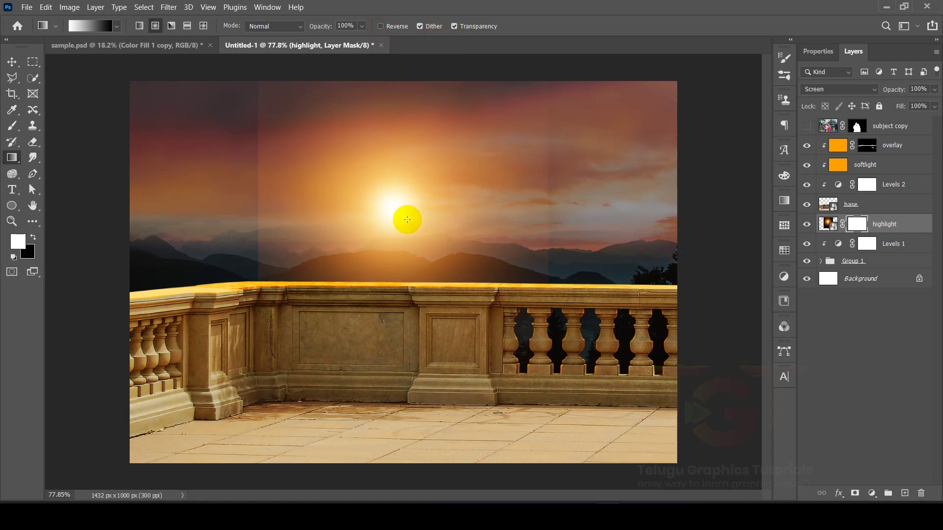
mouse_move(594, 201)
left_mouse_down()
mouse_move(397, 204)
mouse_move(632, 199)
left_mouse_up()
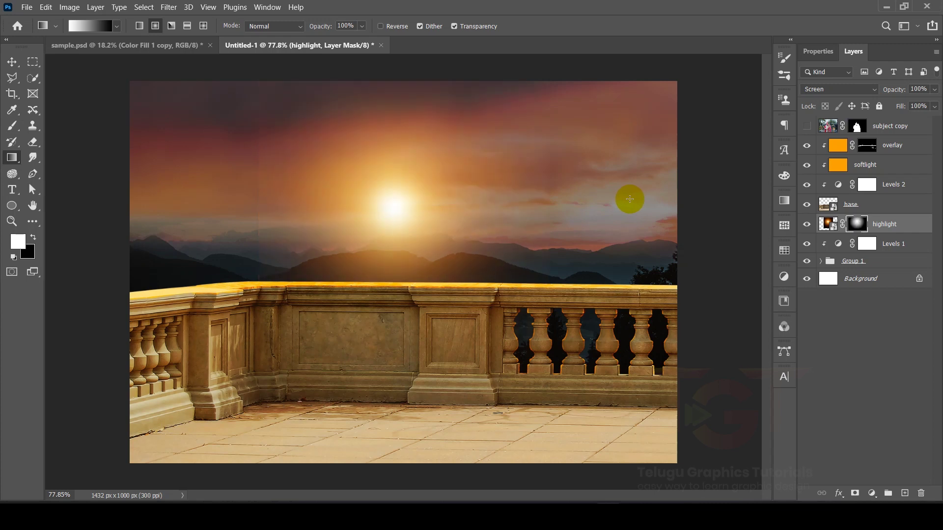
Make the subject copy layer with the wedding couple visible.
scroll(629, 199, "down", 1)
key("v")
left_click(806, 126)
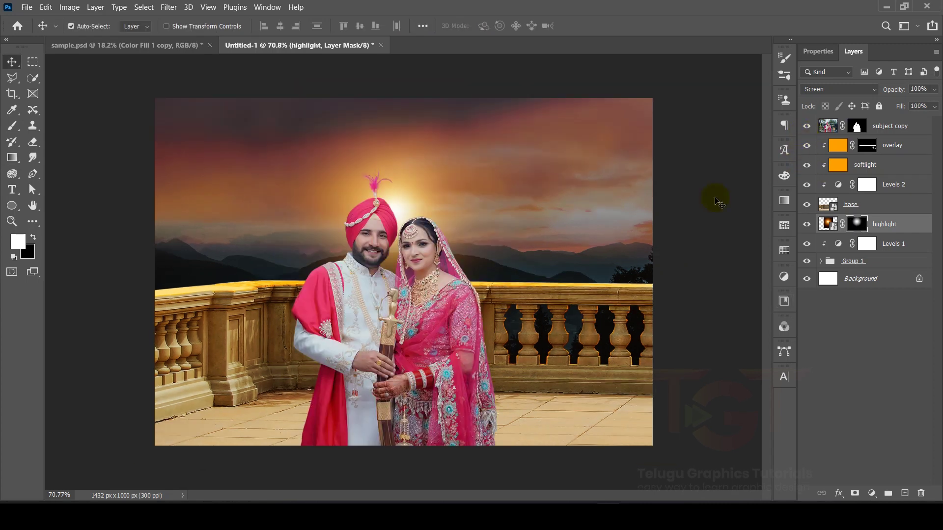
Open the Camera Raw Filter on the subject copy layer's image and set Contrast to +11 and Highlights to -100.
scroll(400, 222, "up", 7)
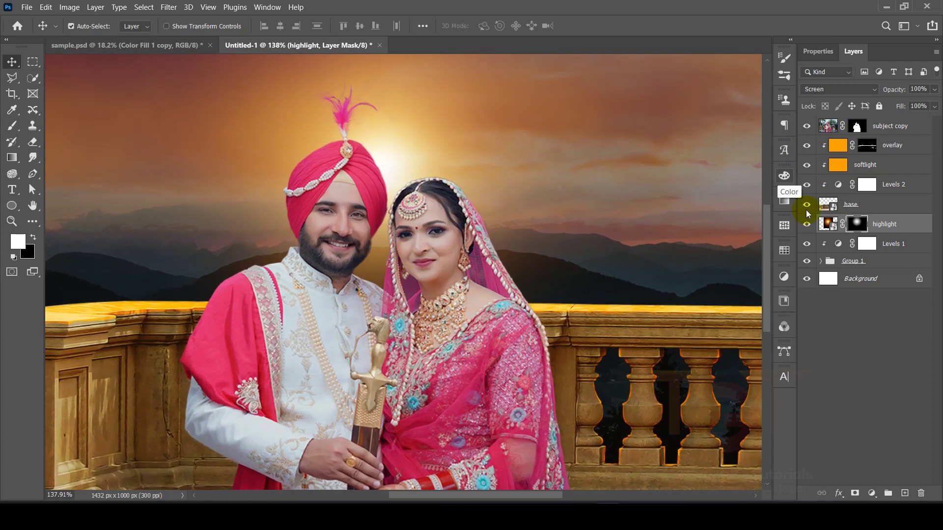
left_click(829, 127)
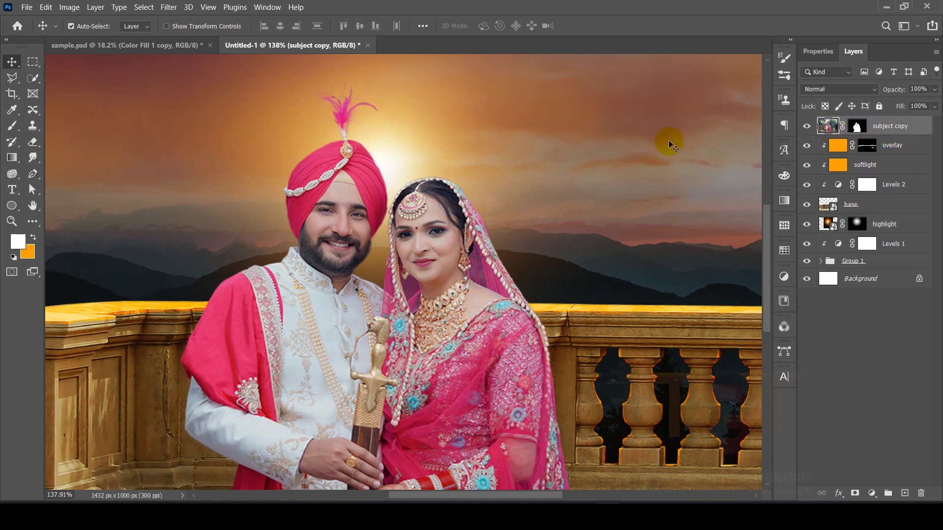
left_click(168, 8)
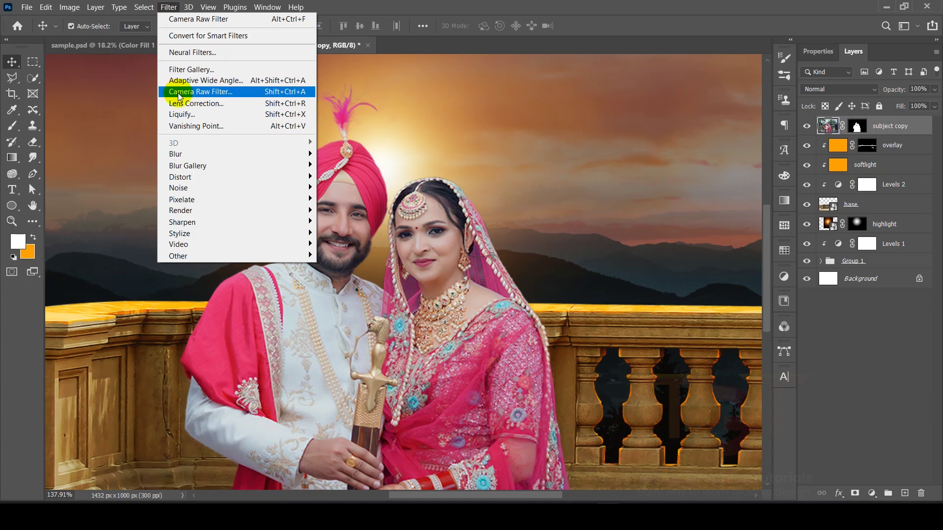
left_click(203, 93)
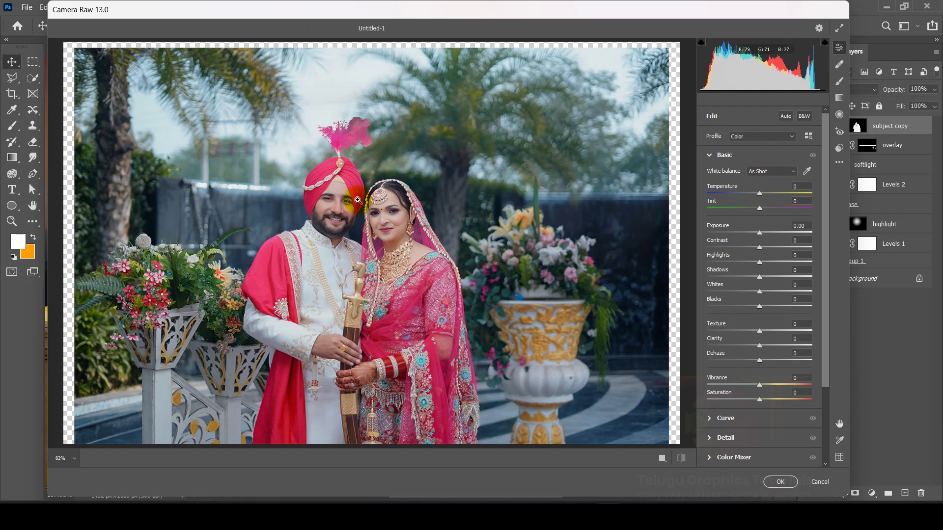
left_click_drag(358, 200, 400, 223)
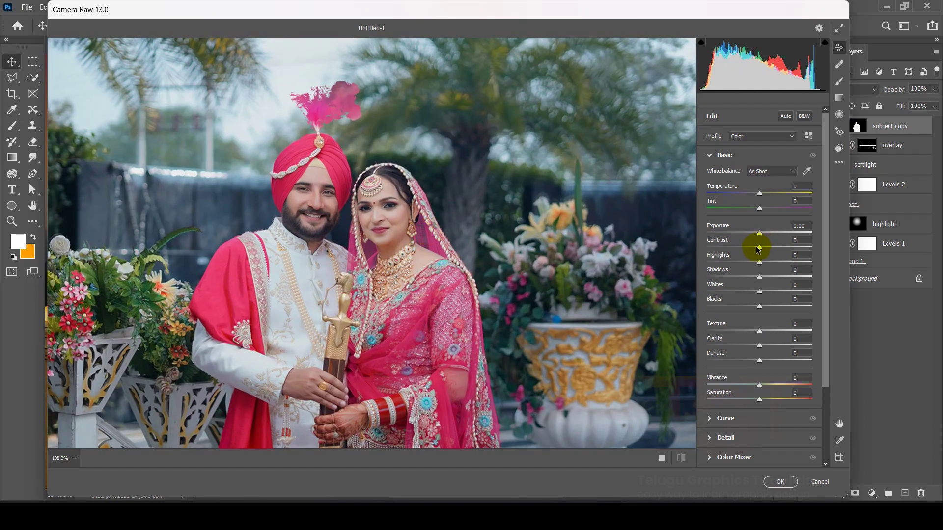
left_click_drag(760, 249, 674, 268)
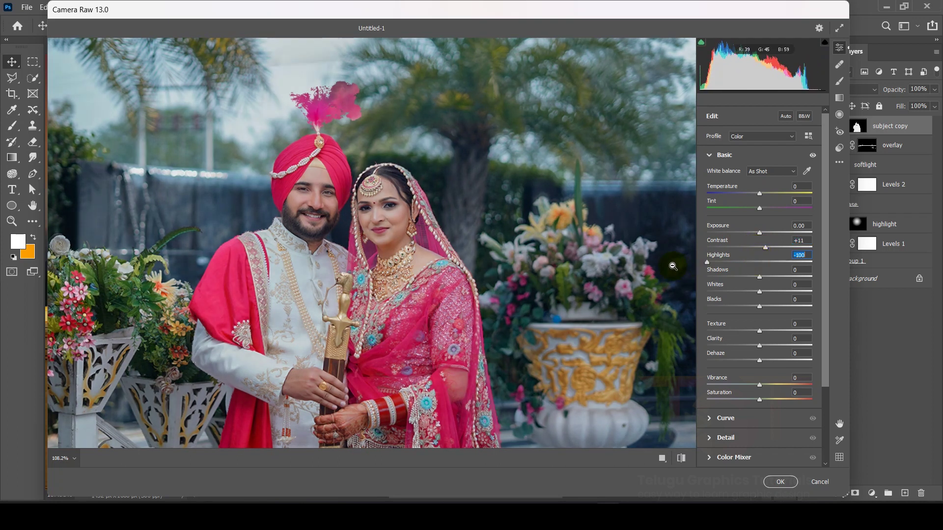
Set Shadows to -10, Whites to -15, Blacks to -13, Texture, Clarity and Dehaze to +3, Saturation to +4, and apply the filter.
mouse_move(760, 278)
left_mouse_down()
mouse_move(771, 274)
mouse_move(752, 274)
mouse_move(759, 281)
left_mouse_up()
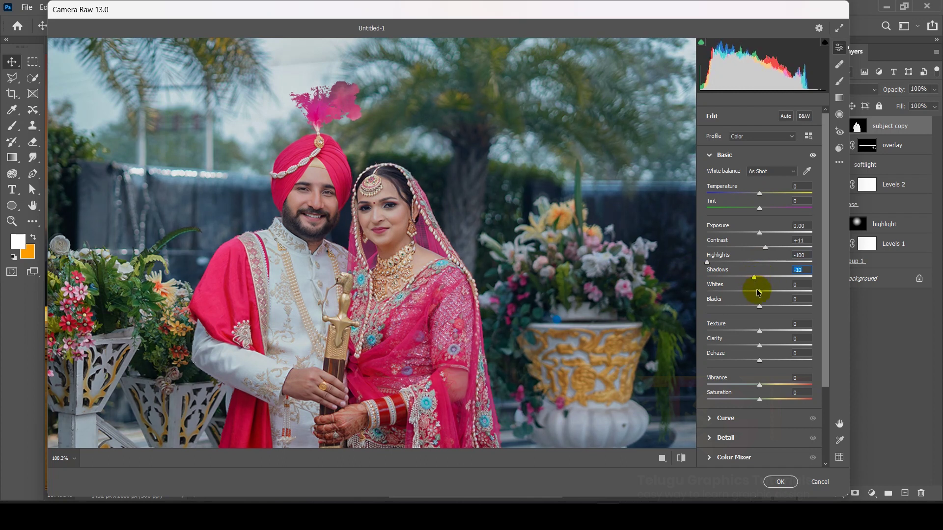
left_click_drag(758, 293, 753, 307)
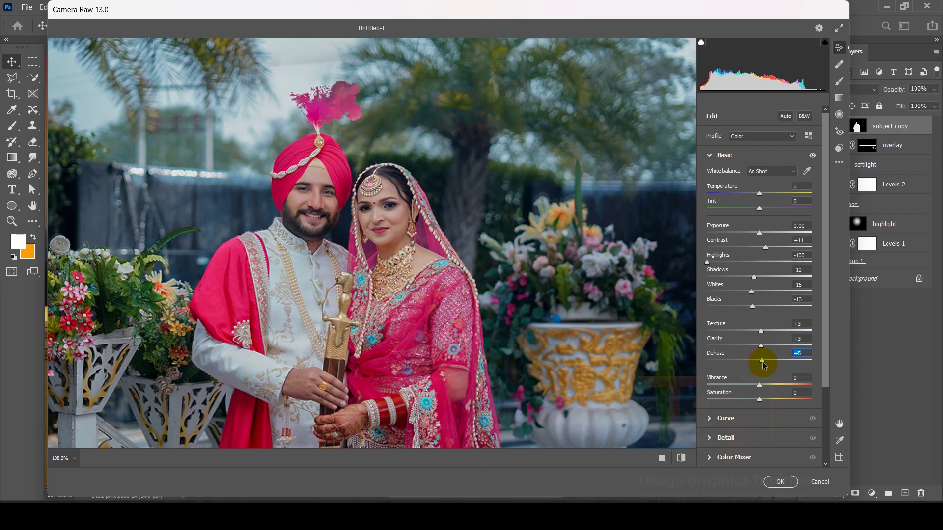
left_click_drag(763, 366, 762, 366)
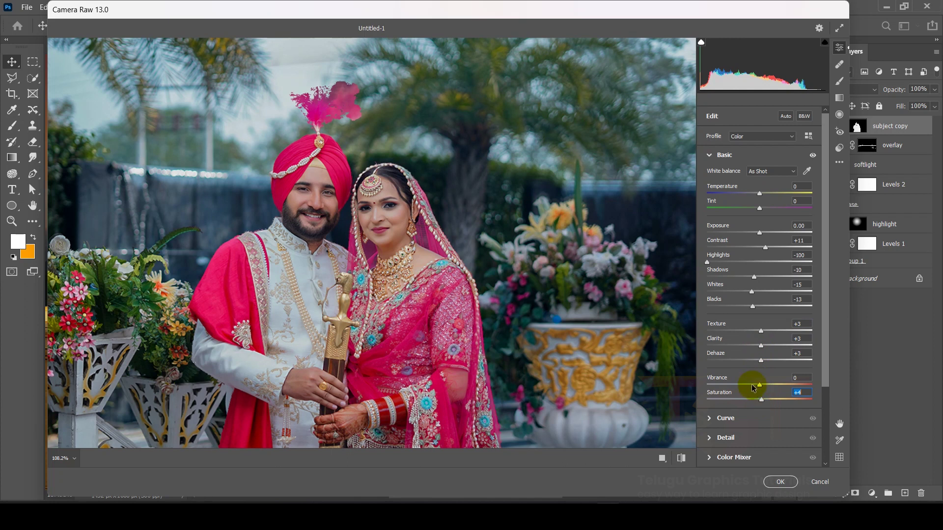
left_click(780, 482)
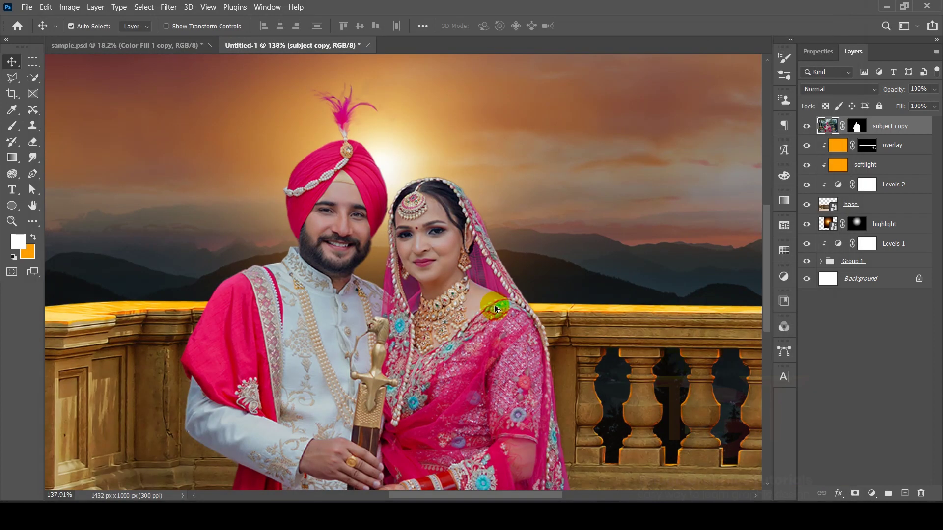
Add a Color Balance adjustment layer above the subject copy layer and clip it to the couple.
scroll(494, 305, "down", 4)
left_click(871, 493)
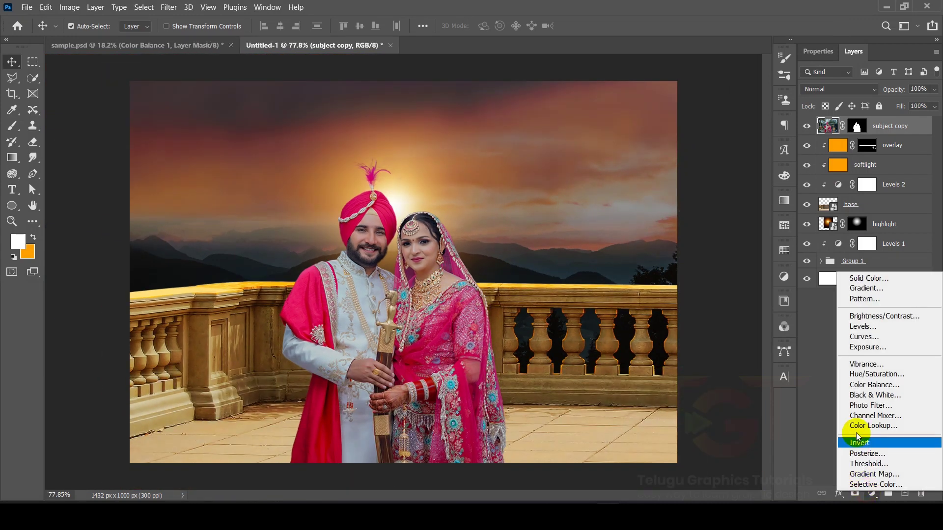
left_click(871, 386)
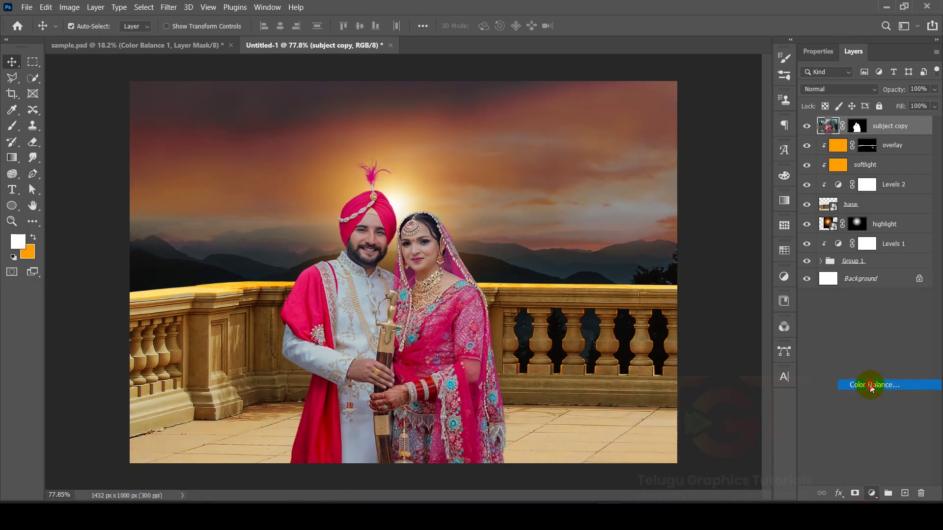
left_click(848, 55)
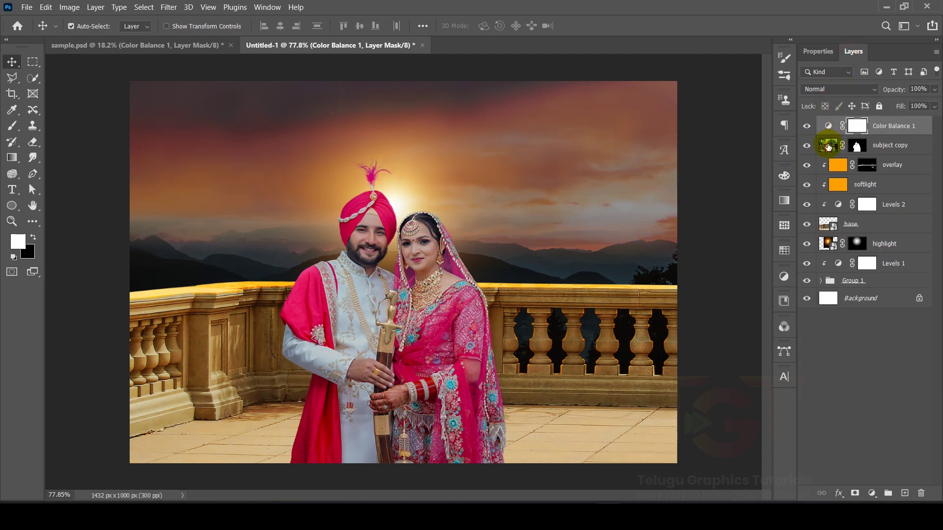
right_click(921, 123)
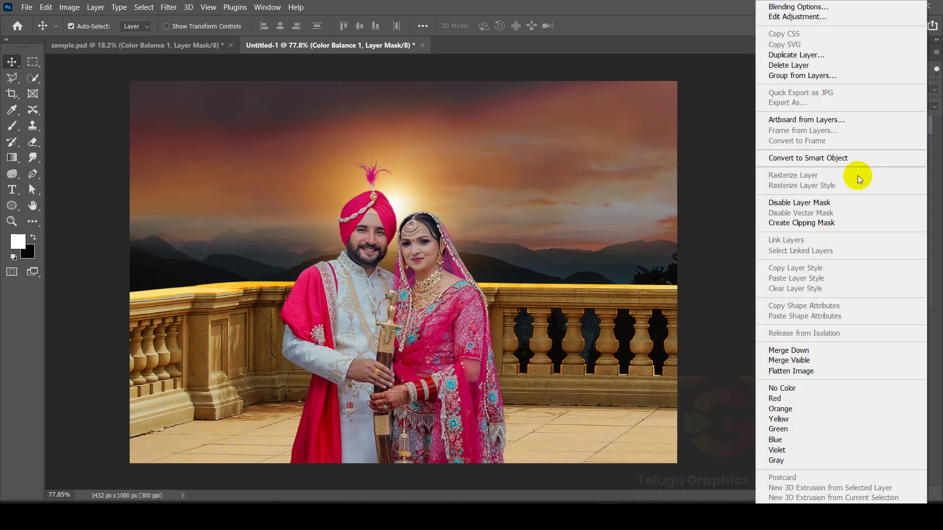
left_click(810, 223)
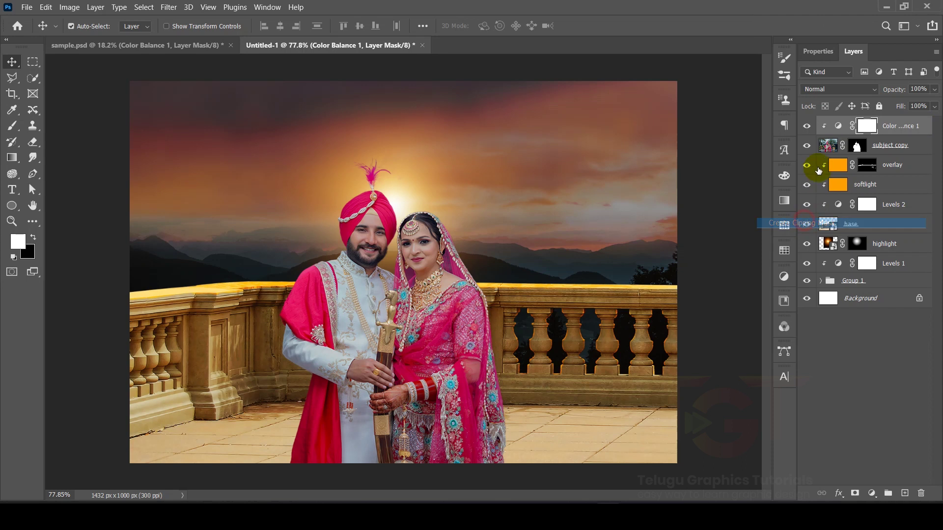
Shift the couple's Color Balance toward yellow, setting Yellow–Blue to -15 for Shadows and -14 for Highlights.
double_click(838, 126)
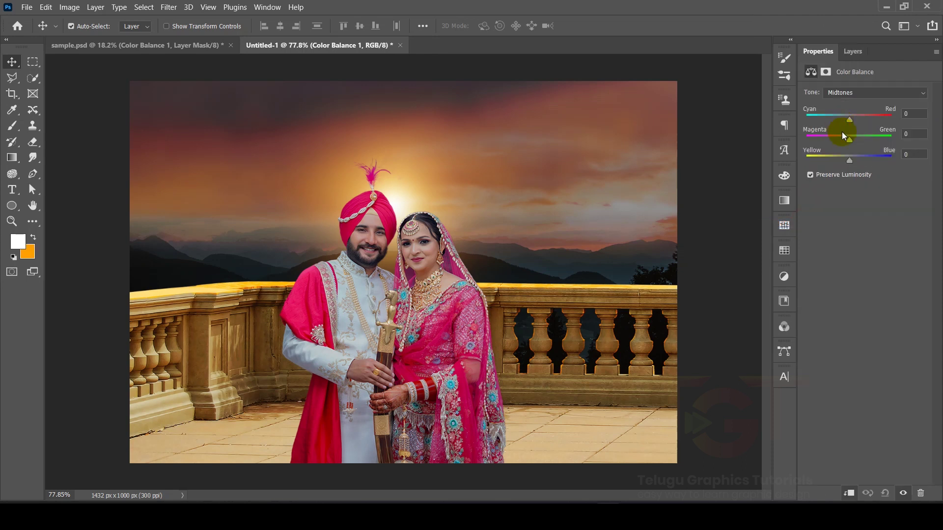
left_click(837, 93)
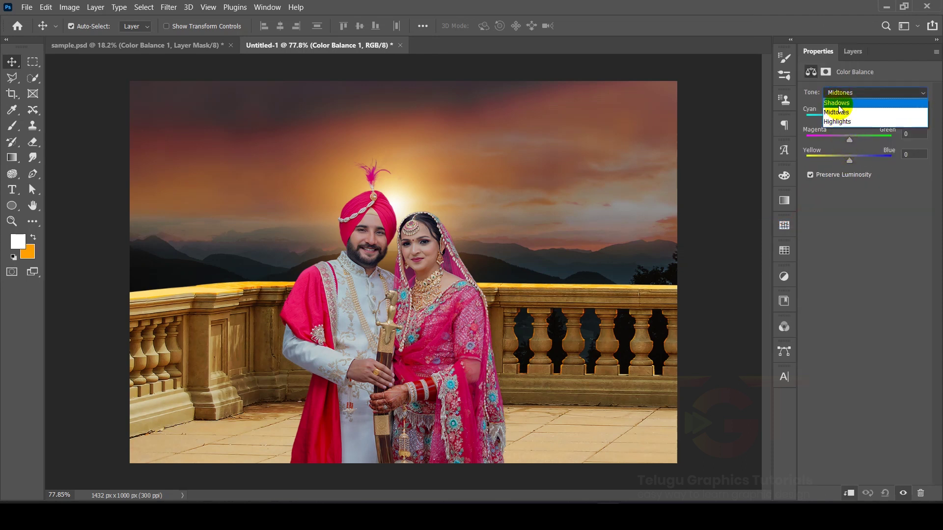
left_click(837, 103)
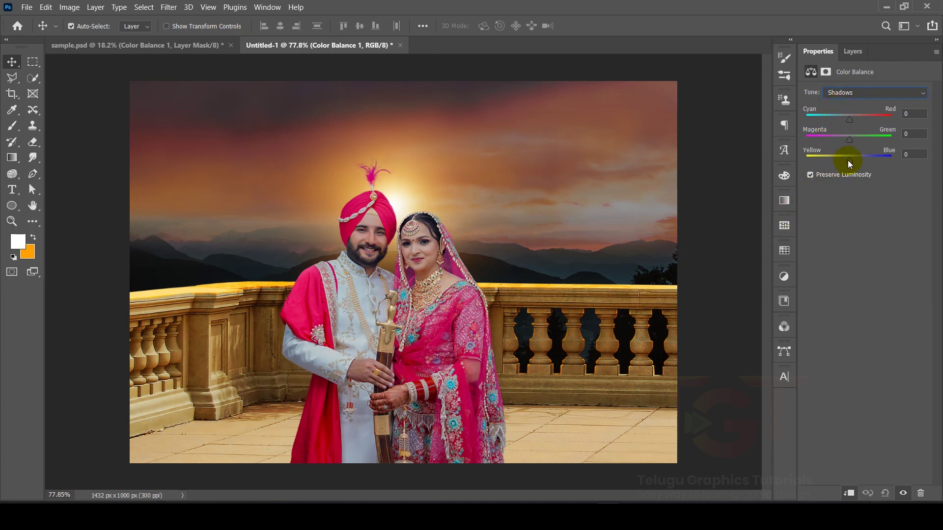
left_click_drag(847, 161, 843, 160)
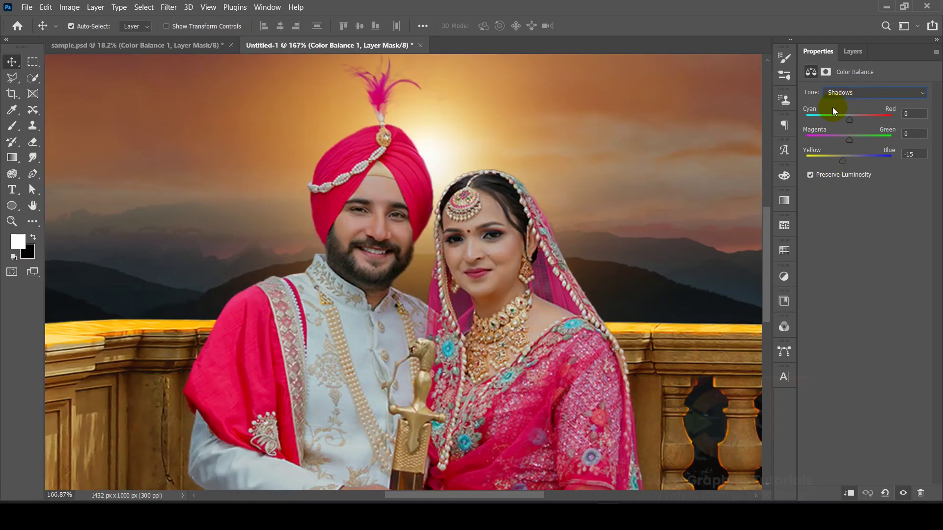
left_click(839, 94)
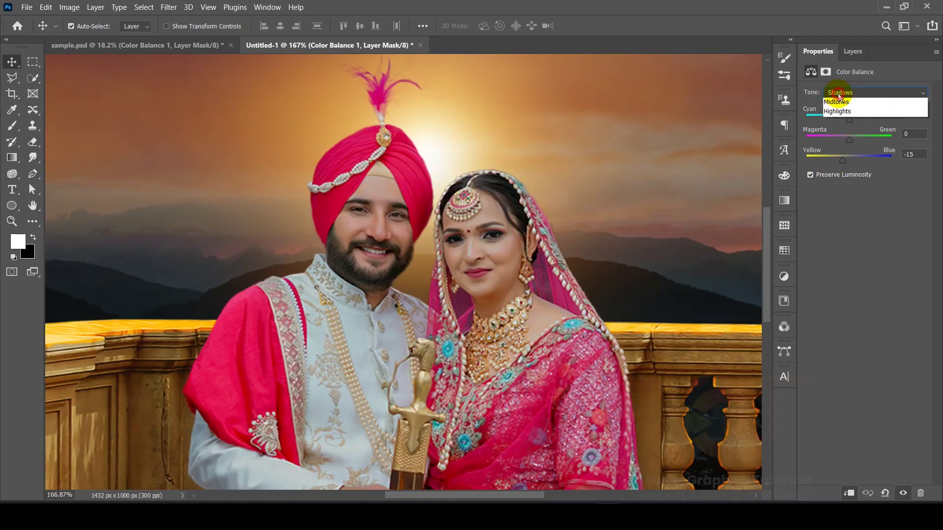
left_click(838, 112)
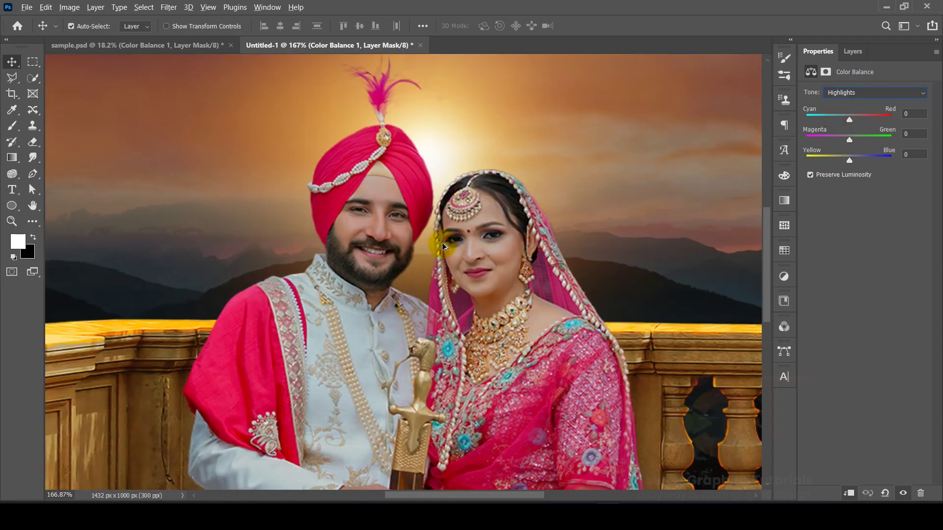
key("alt")
left_click_drag(853, 155, 844, 157)
Review the Color Balance tone ranges and compare the couple with the adjustment hidden and shown.
left_click(853, 93)
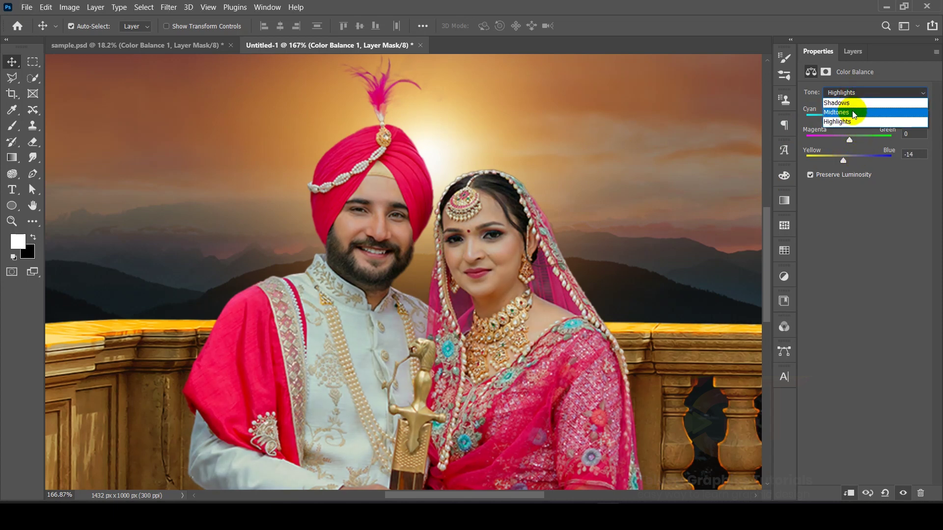
left_click(853, 100)
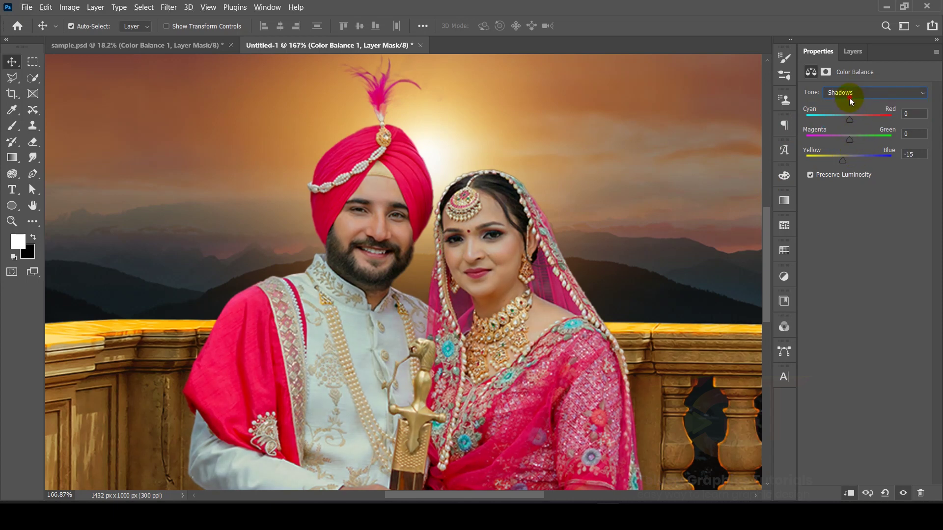
left_click(849, 96)
left_click(847, 114)
left_click(850, 119)
left_click(852, 51)
scroll(540, 272, "down", 10)
scroll(540, 273, "up", 2)
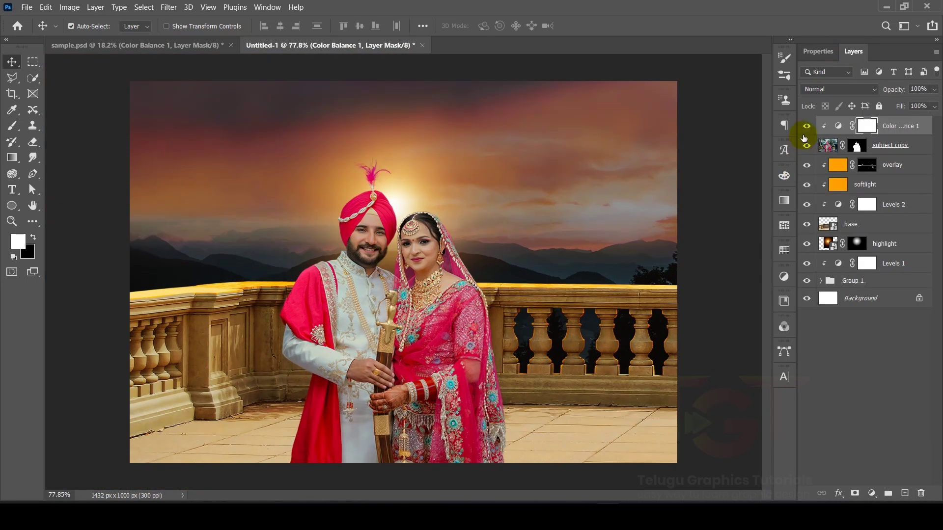
left_click(805, 128)
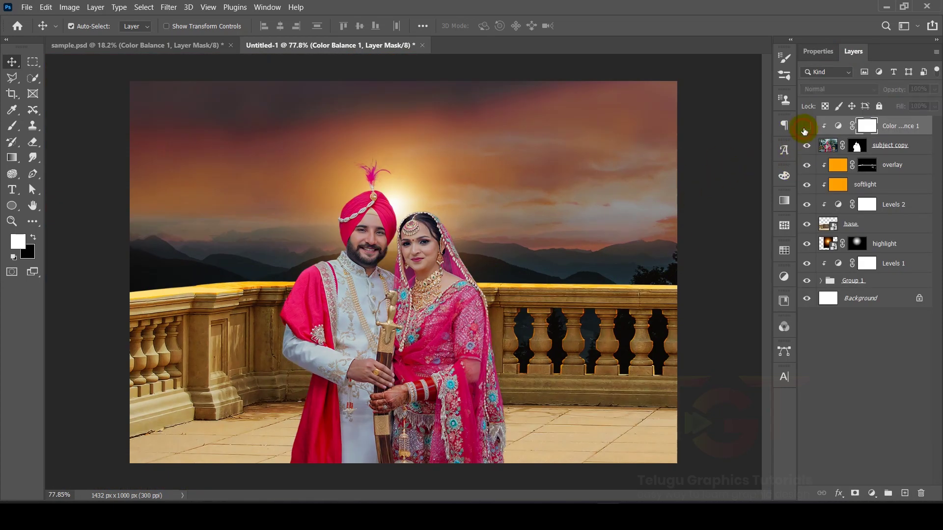
left_click(806, 127)
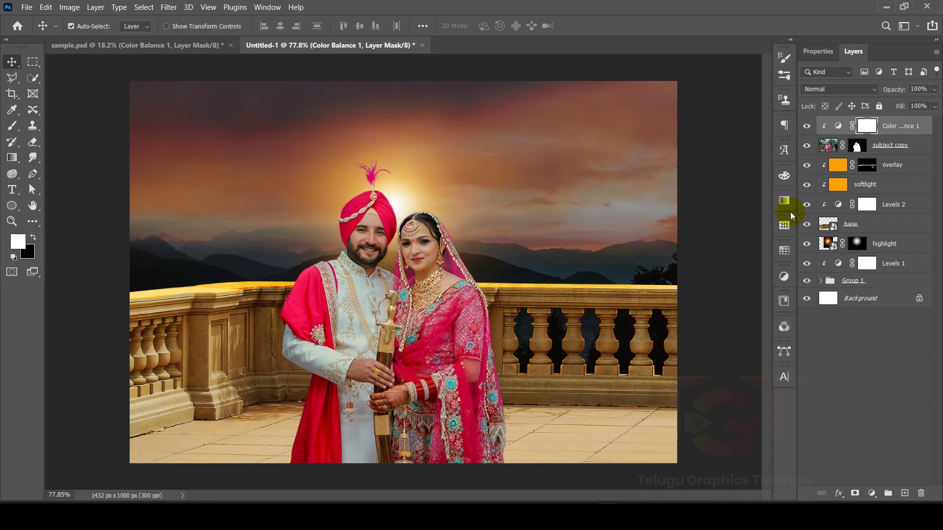
Scale the highlight layer's glow up to 140.61% and shift it slightly down and to the right behind the couple.
left_click(919, 247)
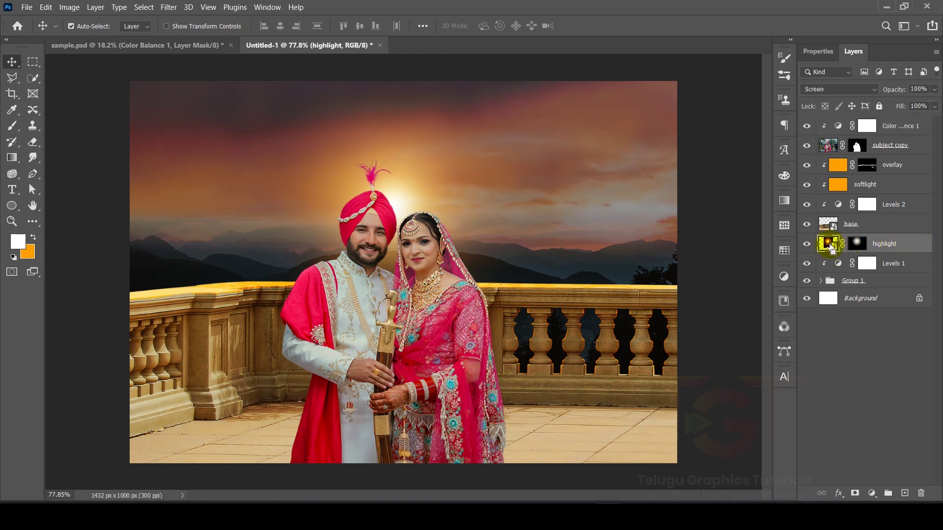
key("ctrl+t")
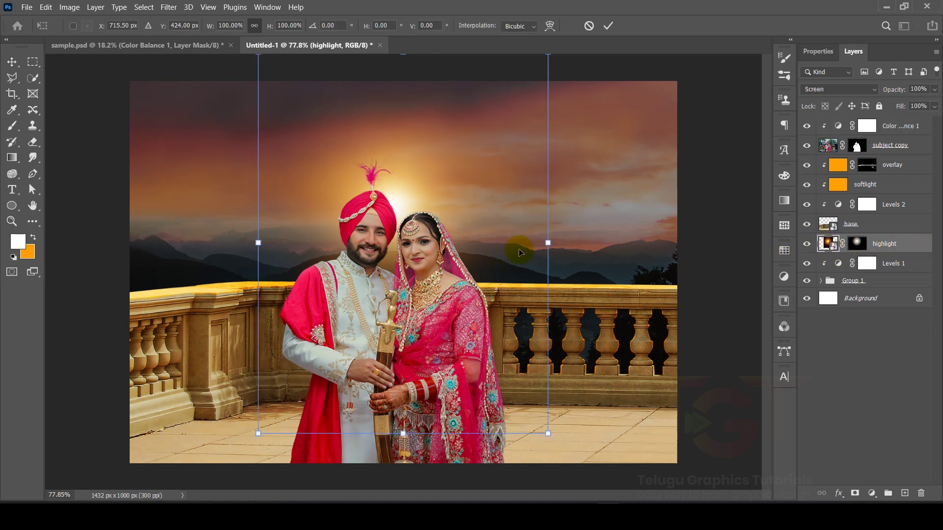
left_click_drag(547, 244, 606, 243)
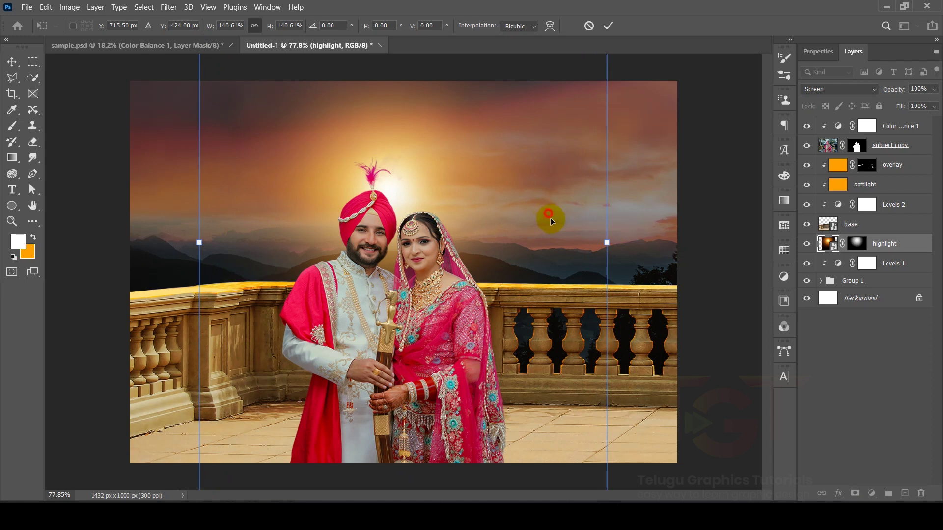
left_click_drag(544, 210, 555, 229)
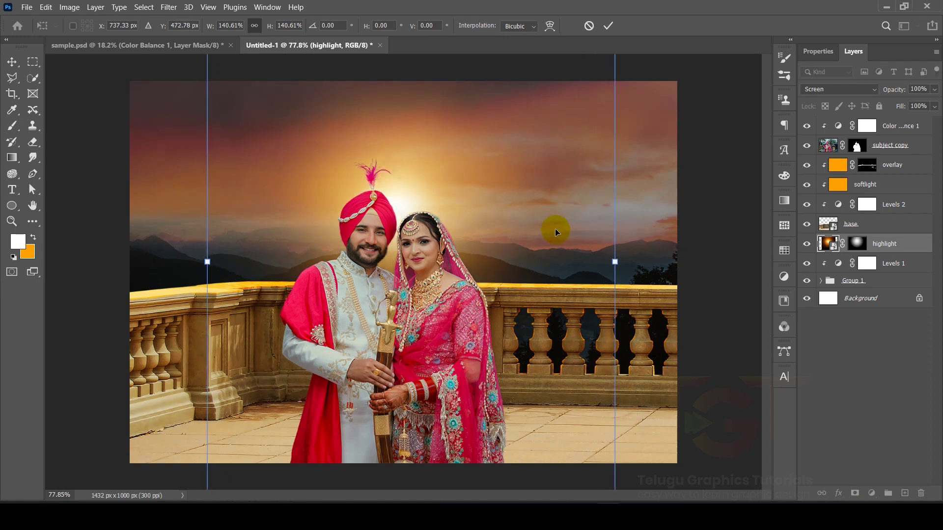
key("Return")
Add a new layer clipped to the base layer, fill it with black, and hide it with a black layer mask.
key("alt+bracketright")
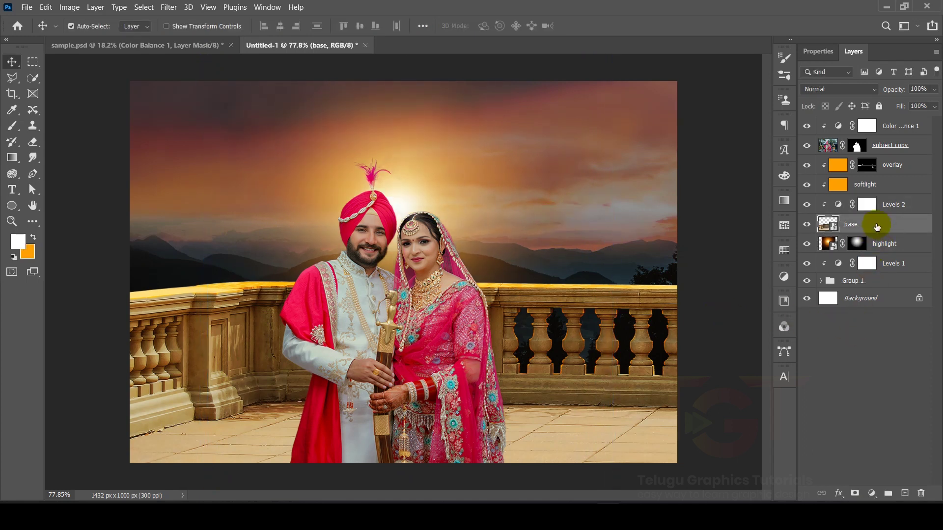
left_click(905, 493)
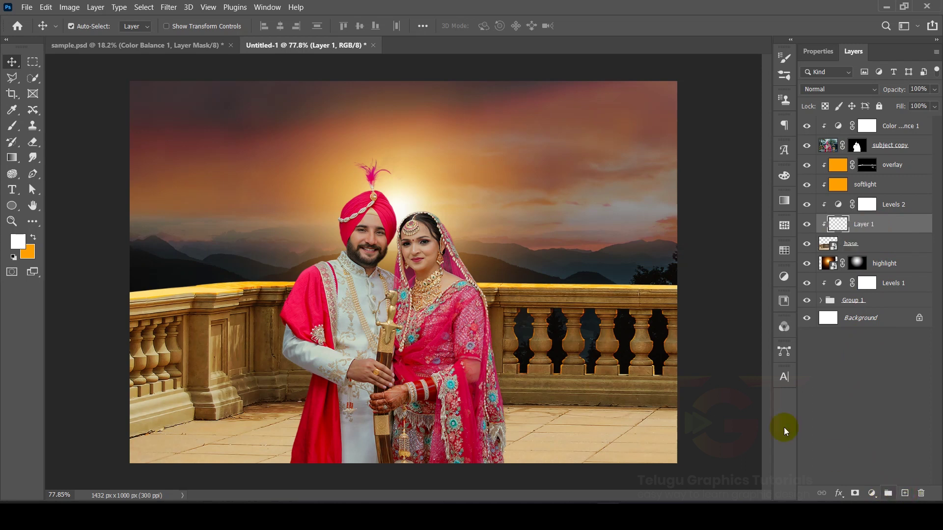
left_click(16, 256)
left_click(33, 239)
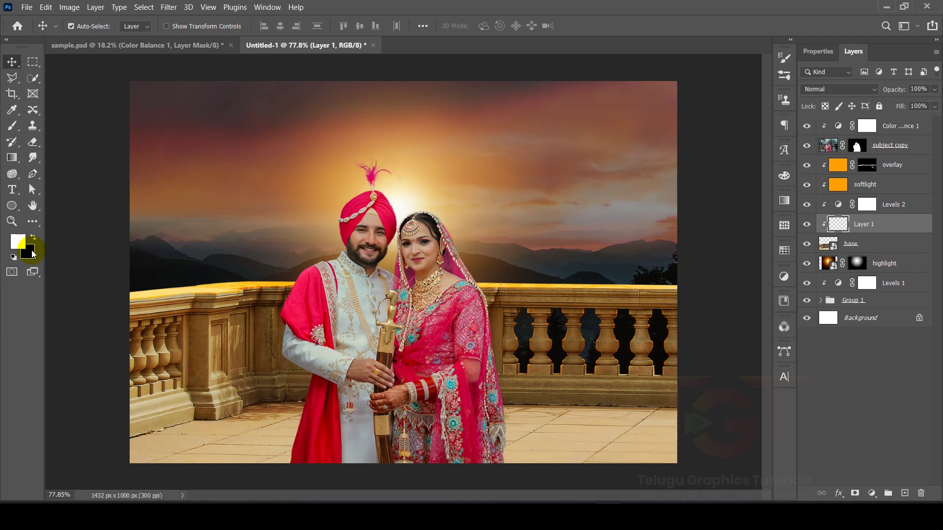
key("ctrl+BackSpace")
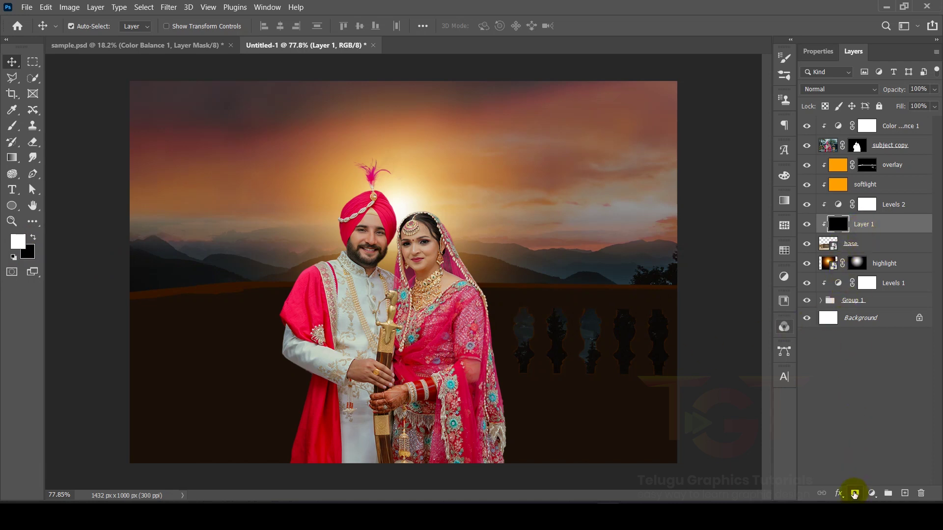
left_click(855, 493, "alt")
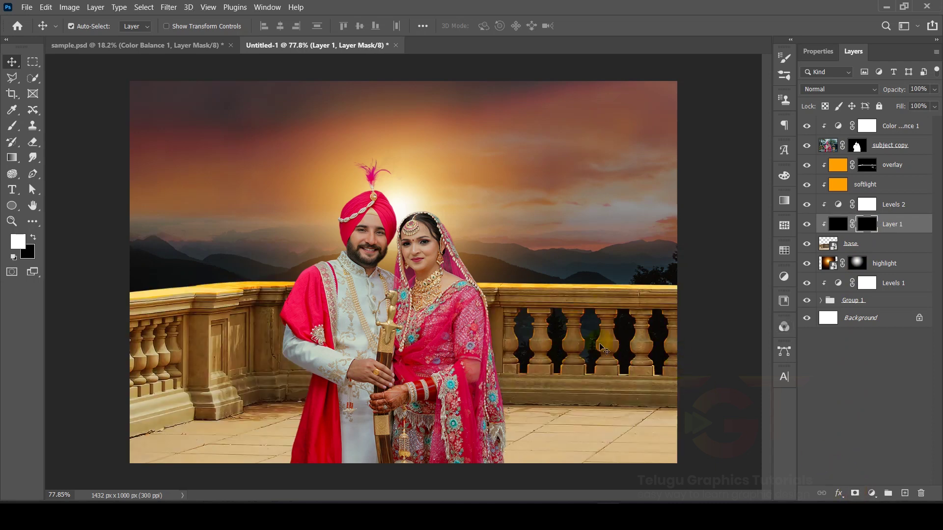
Paint white on the mask with a 201 px soft brush across the terrace floor to reveal the black fill.
left_click(13, 126)
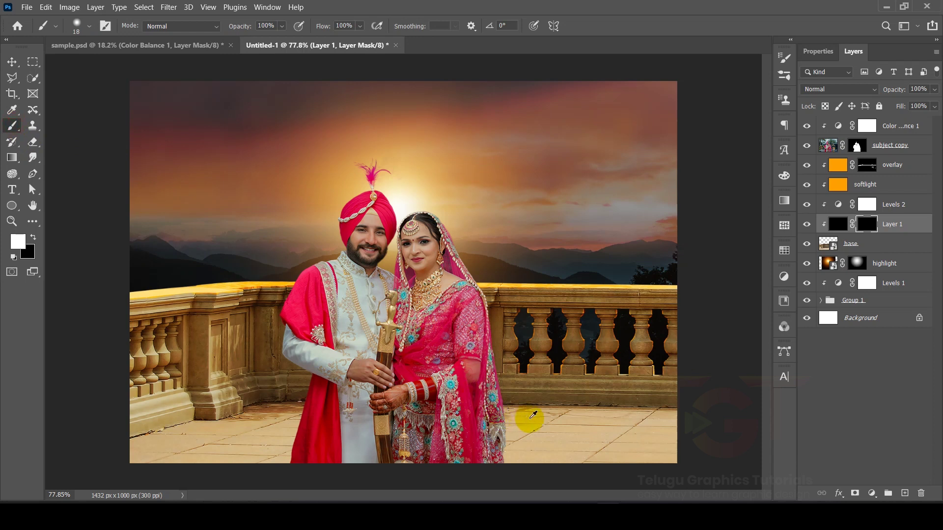
left_click_drag(526, 418, 575, 433)
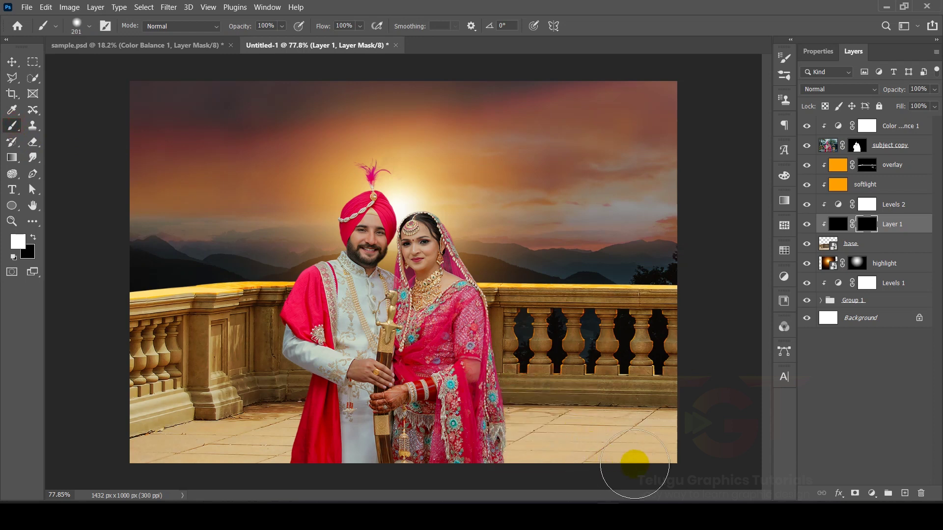
mouse_move(674, 437)
left_mouse_down()
mouse_move(632, 446)
mouse_move(641, 447)
mouse_move(291, 442)
mouse_move(178, 467)
mouse_move(261, 442)
mouse_move(169, 463)
left_mouse_up()
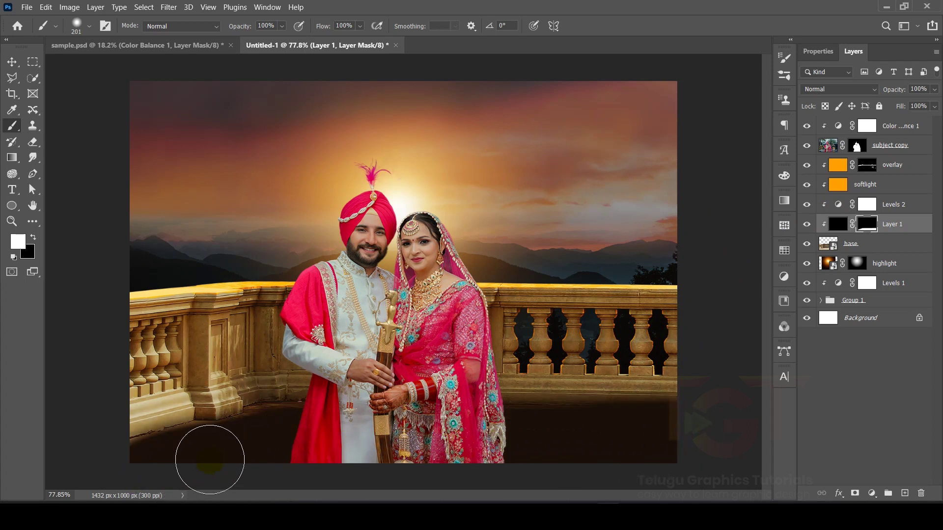
Blend the black floor layer in Overlay mode at 60% opacity, comparing the floor with the layer hidden and shown.
left_click(836, 223)
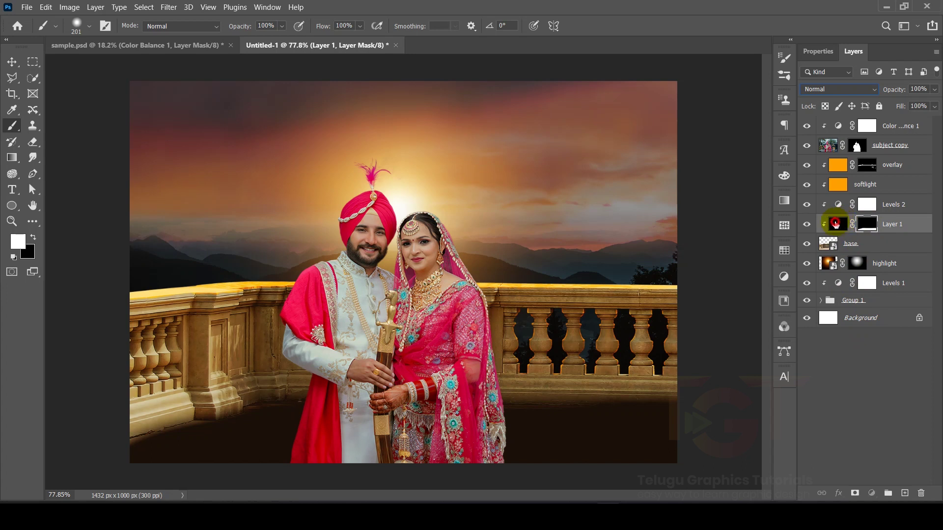
left_click(830, 89)
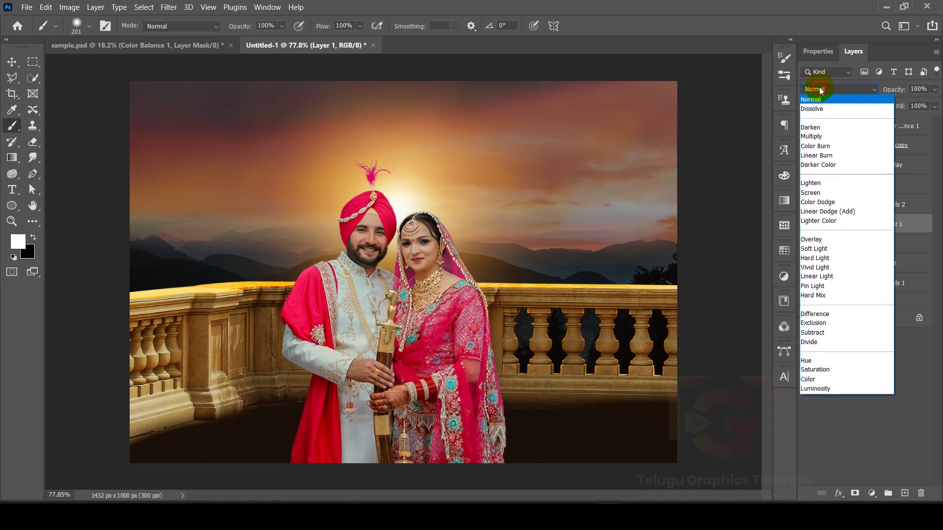
left_click(811, 241)
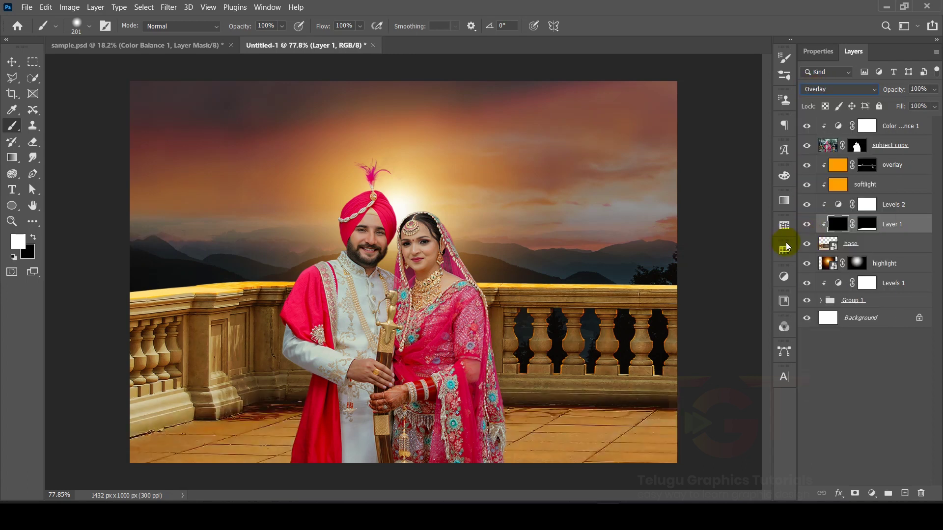
left_click(807, 224)
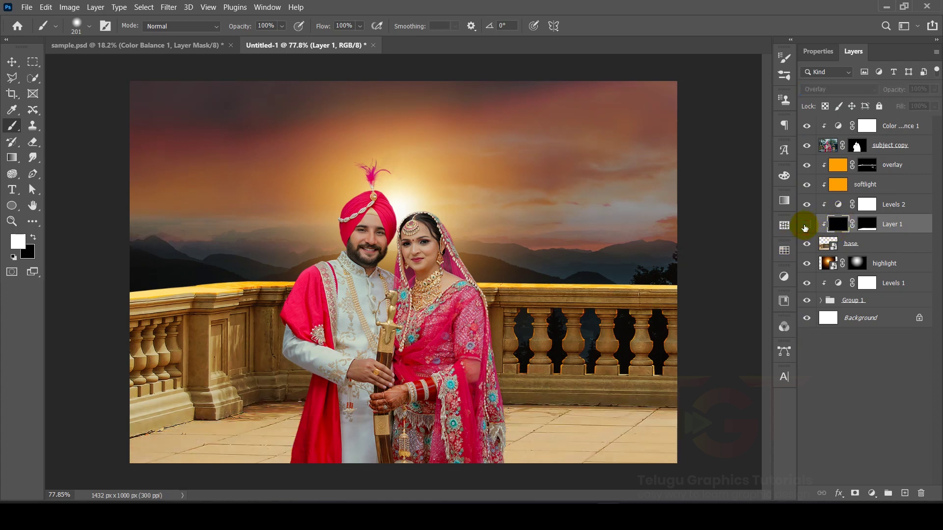
left_click(806, 225)
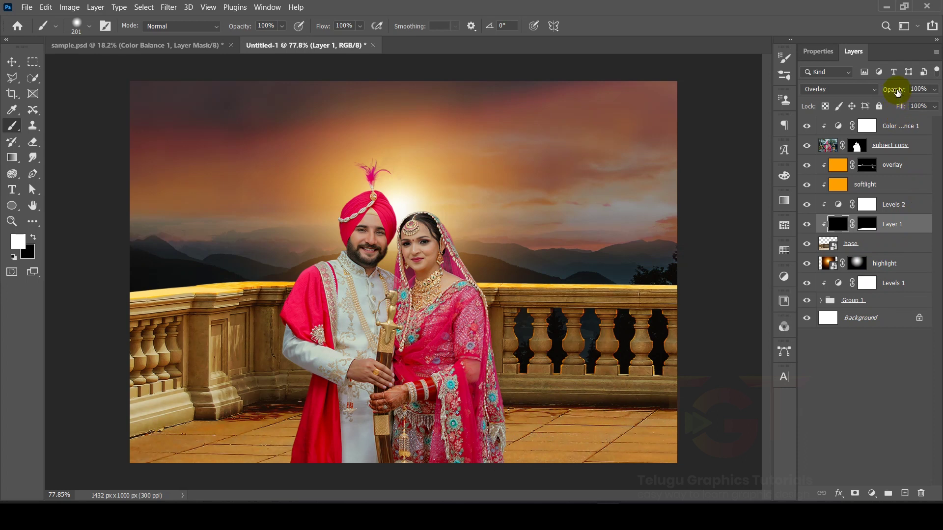
left_click_drag(899, 89, 869, 93)
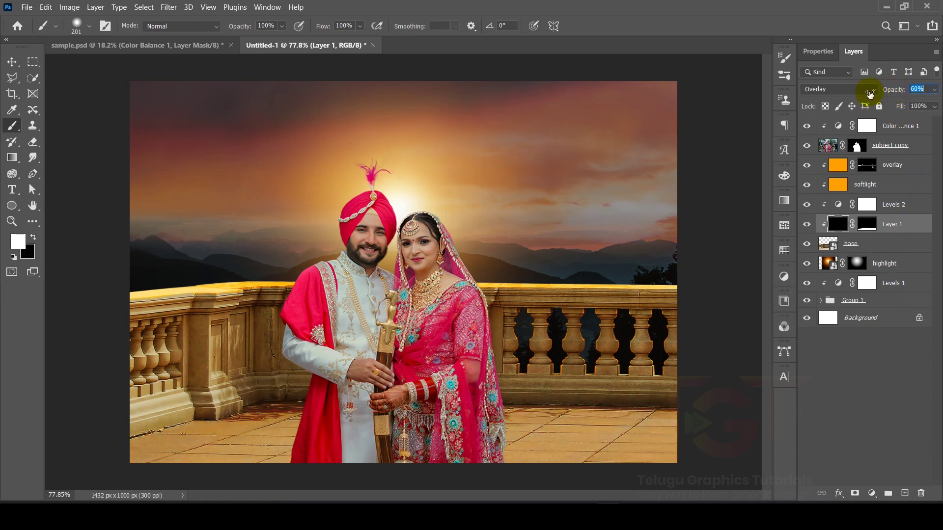
Place the "add on" birds image as the topmost layer, scaled down and positioned in the sky to the right of the couple.
left_click(12, 62)
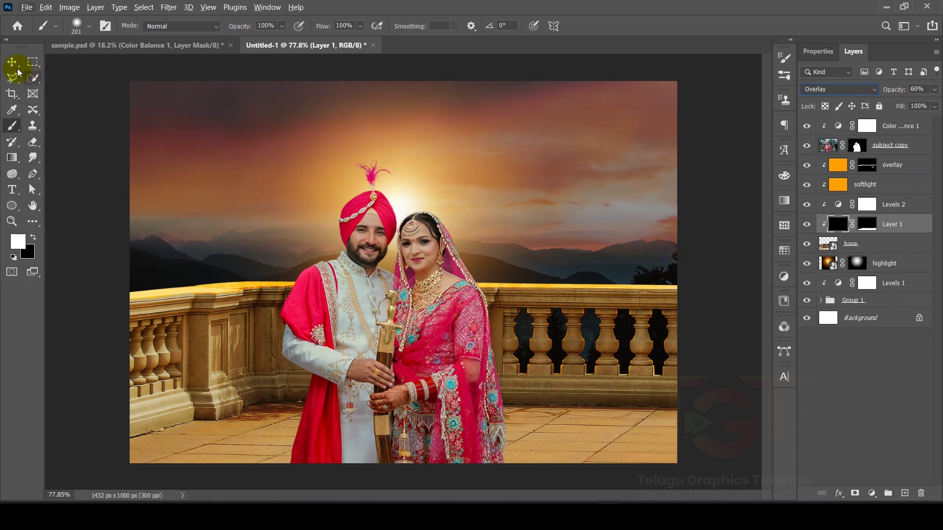
key("ctrl+minus")
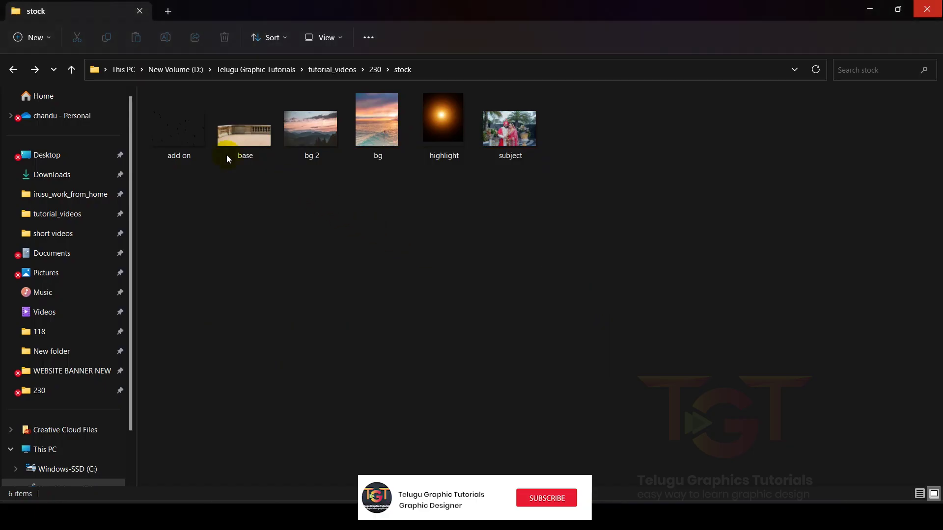
left_click(185, 128)
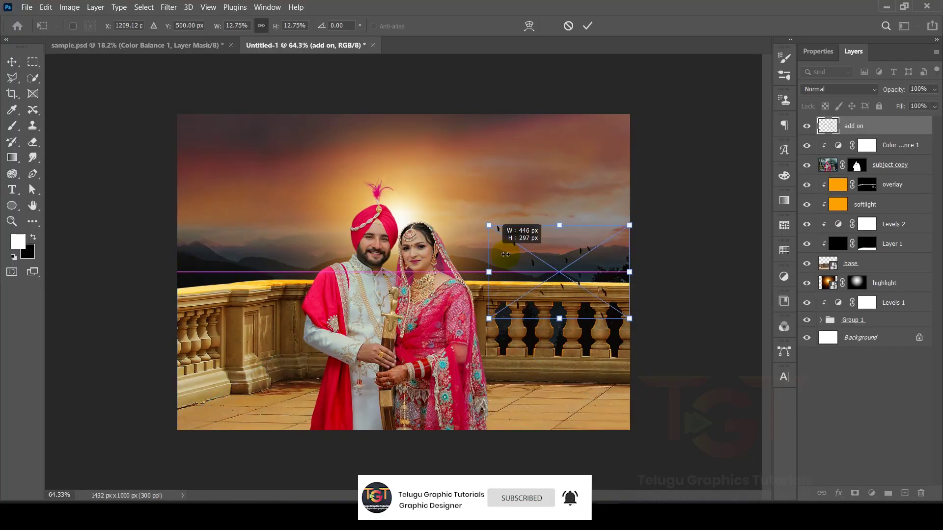
left_click_drag(564, 251, 548, 178)
key("Return")
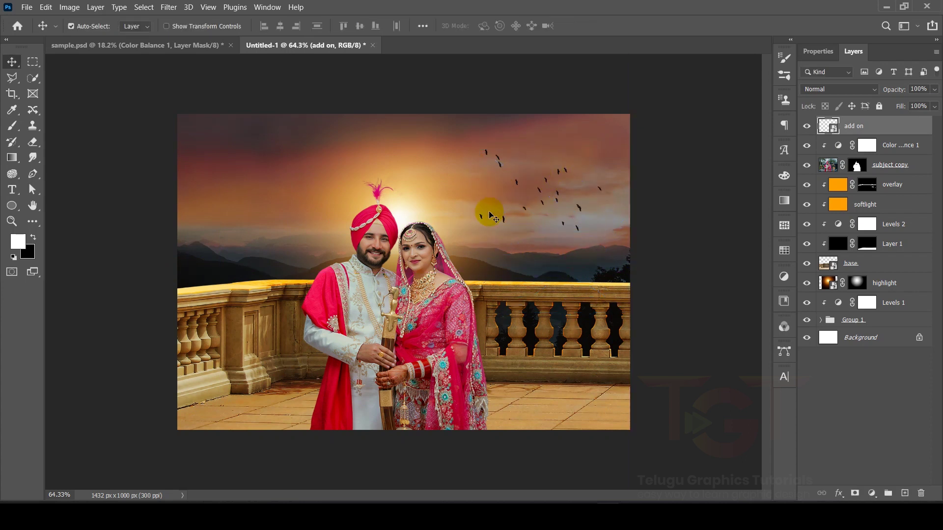
scroll(540, 189, "up", 2)
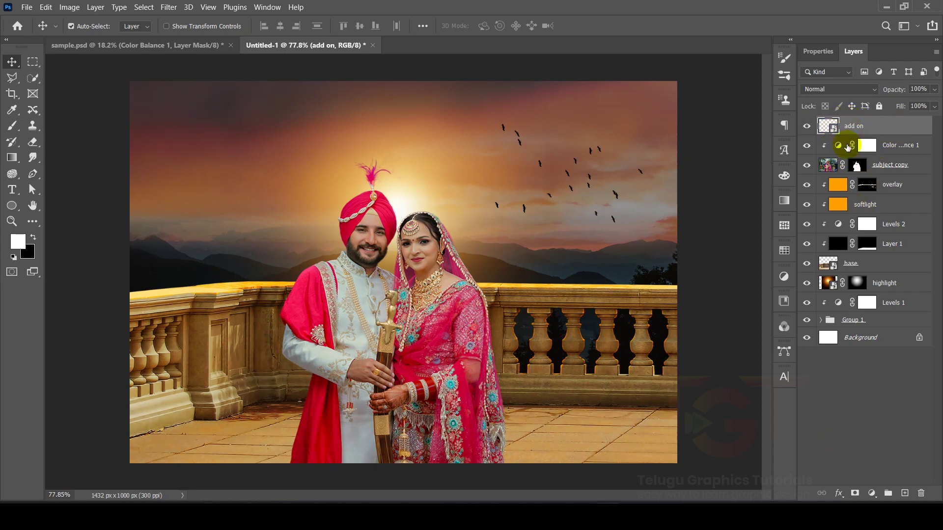
Add a layer mask to the birds layer and paint black over several individual birds to thin out the flock.
left_click(854, 493)
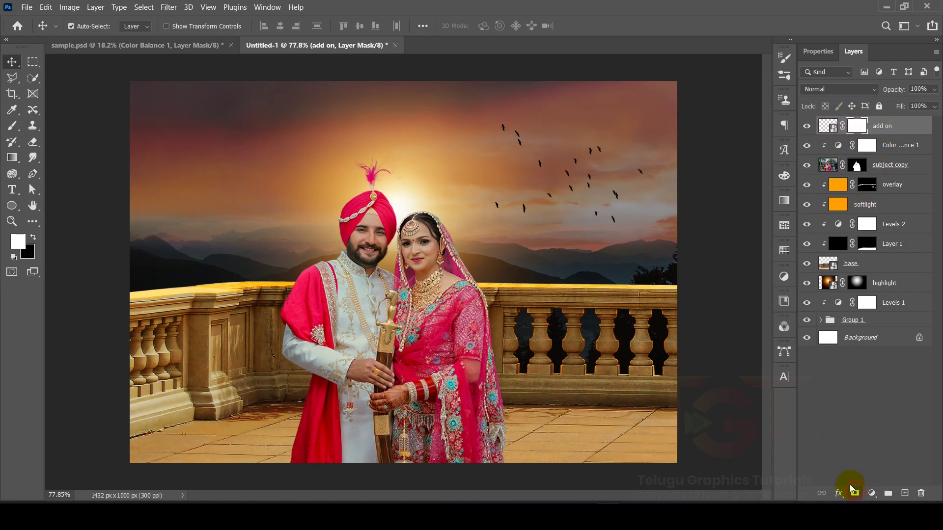
left_click(13, 125)
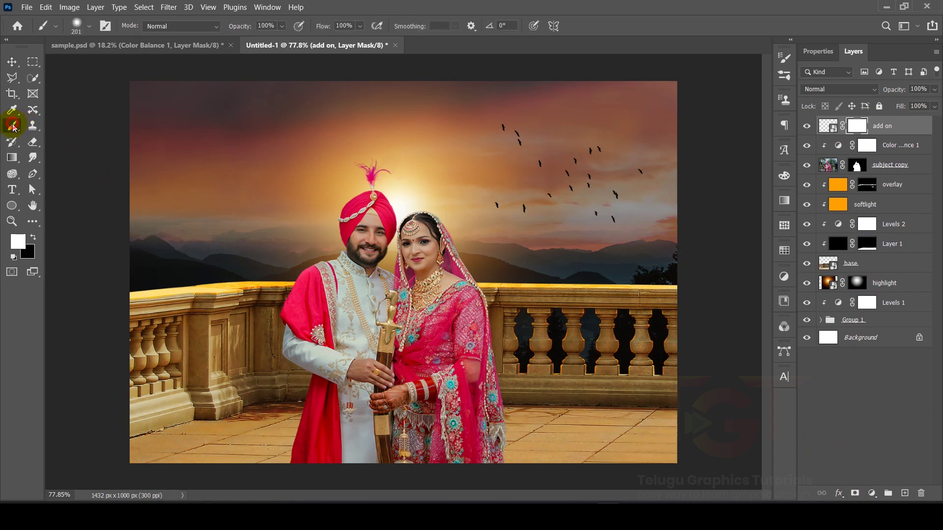
left_click(34, 238)
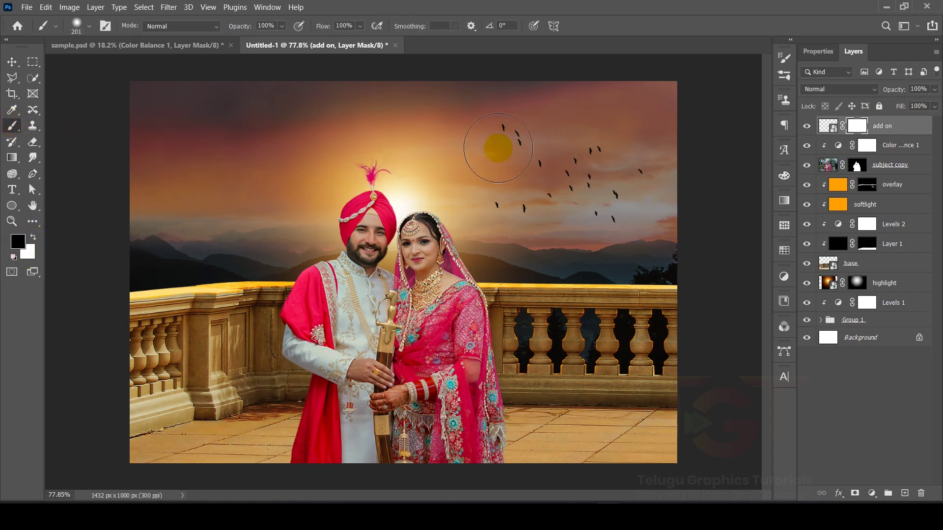
left_click_drag(538, 133, 503, 136)
scroll(506, 132, "up", 4)
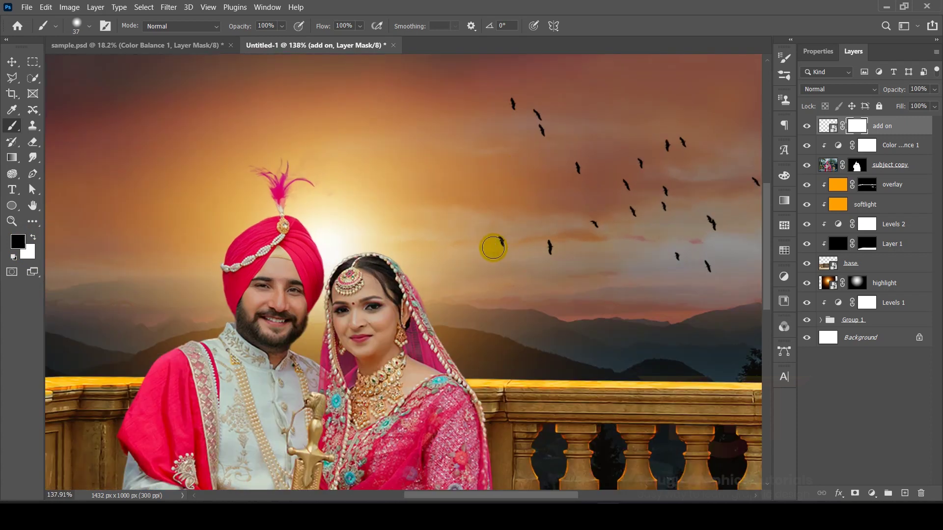
left_click(503, 244)
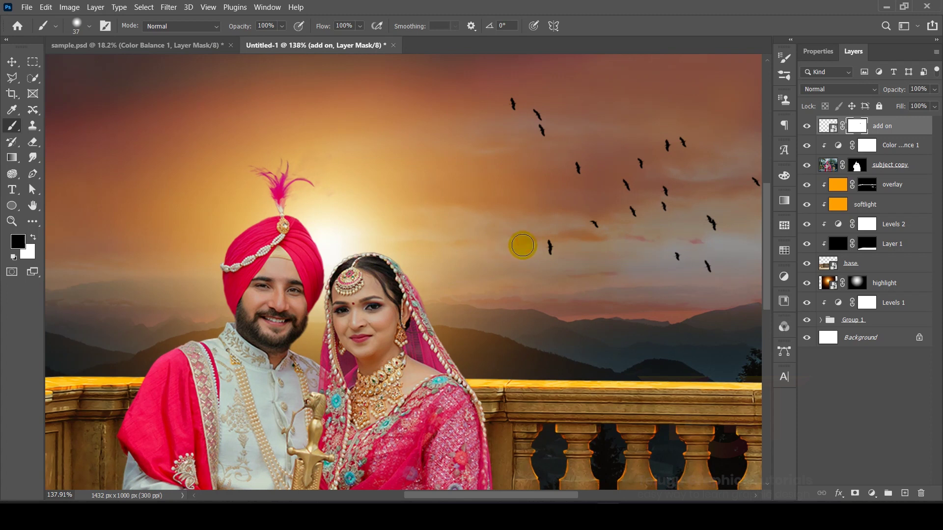
left_click(413, 135)
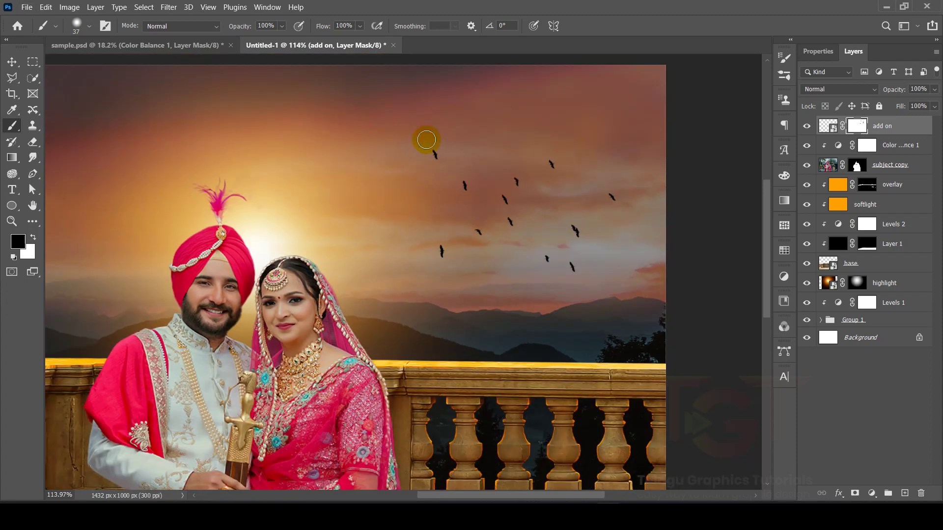
left_click(428, 140)
left_click(477, 234)
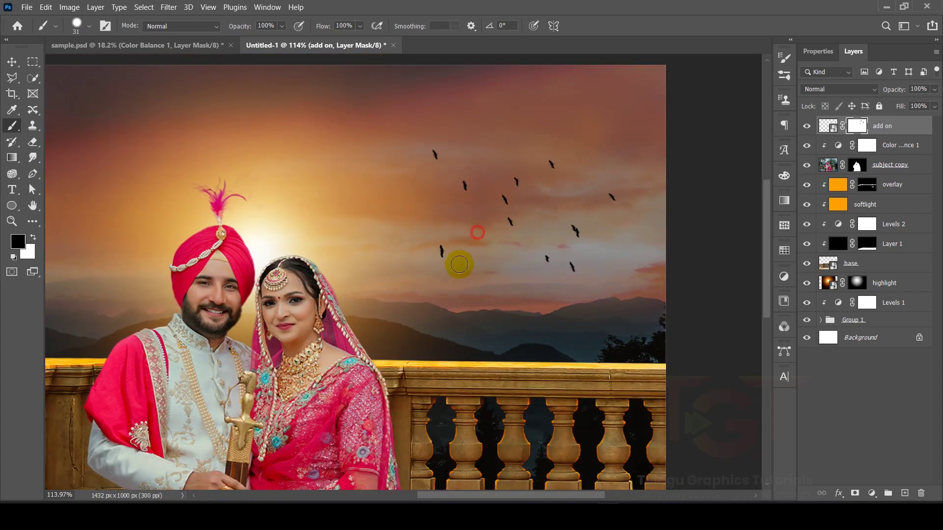
scroll(497, 237, "down", 1)
scroll(500, 233, "down", 2)
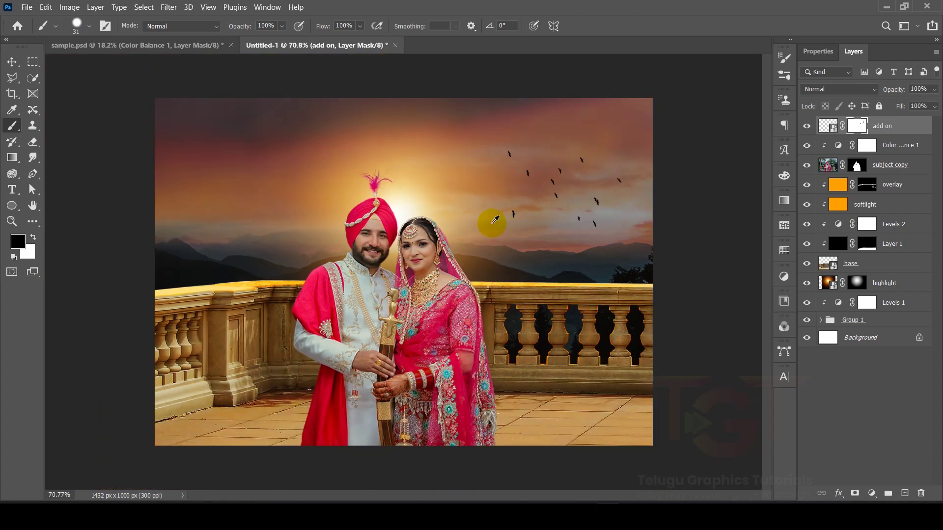
Enlarge the remaining birds slightly and move the flock a little to the left in the sky.
left_click(12, 62)
key("ctrl+t")
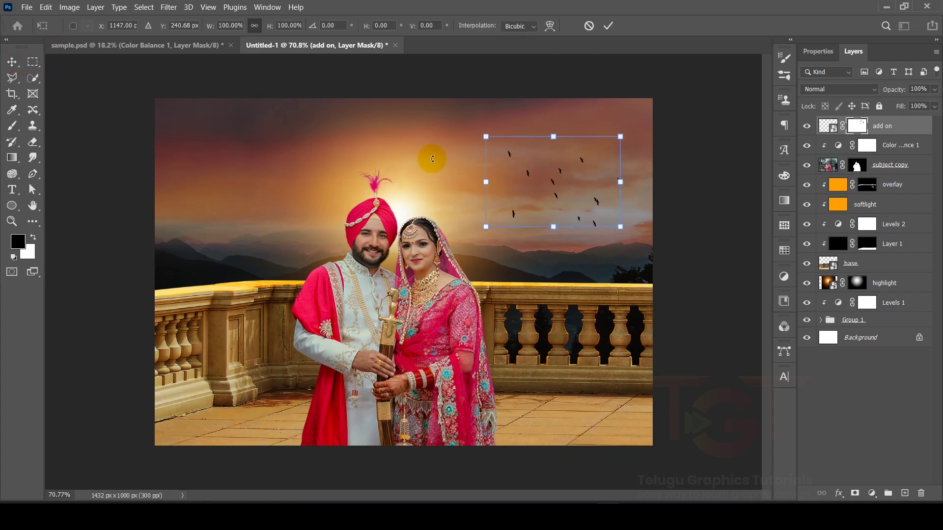
left_click_drag(484, 181, 478, 180)
mouse_move(544, 169)
left_mouse_down()
mouse_move(527, 167)
mouse_move(532, 157)
mouse_move(535, 169)
left_mouse_up()
key("Return")
scroll(684, 198, "down", 1)
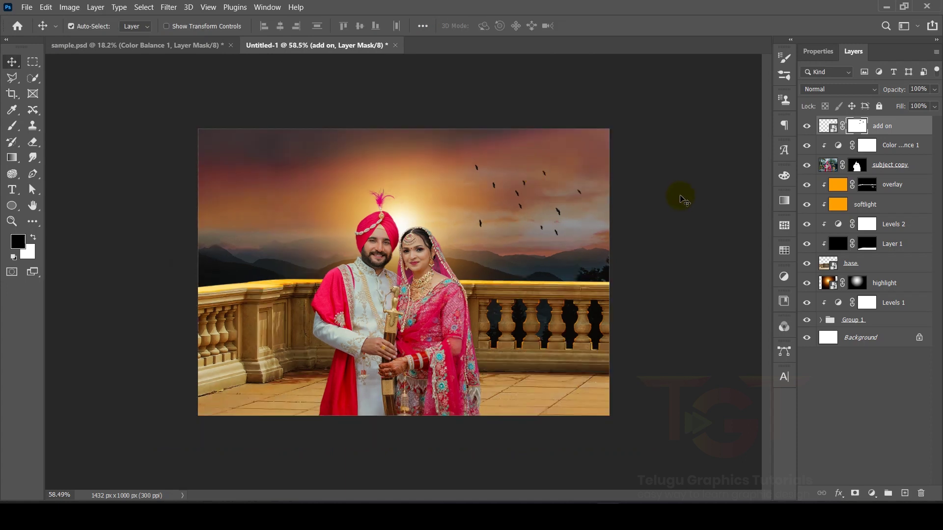